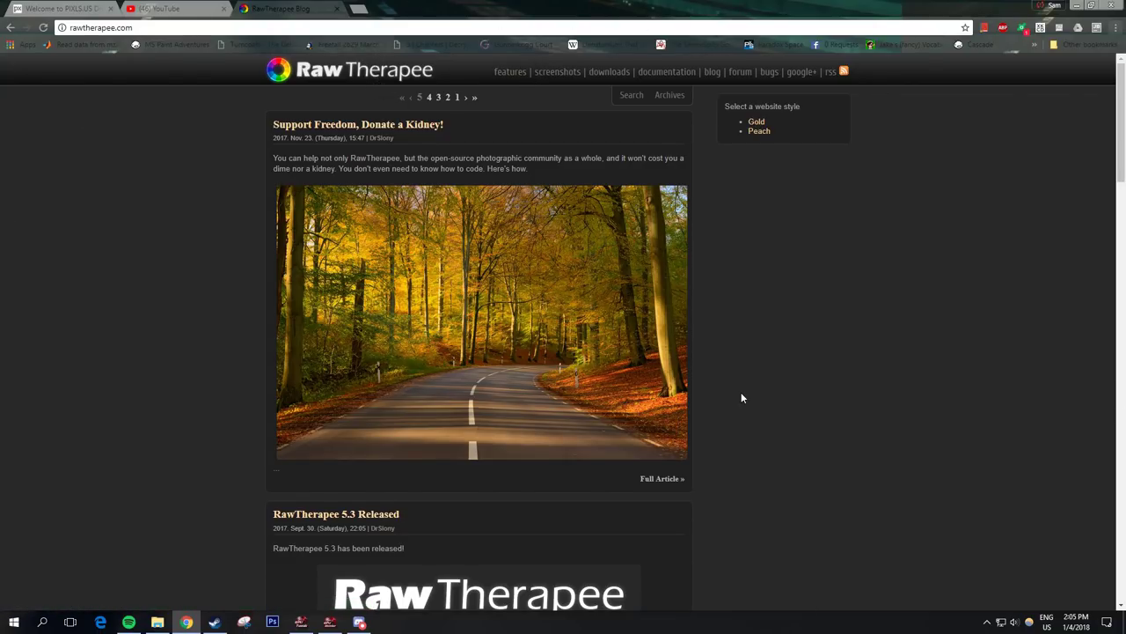
Step: Get the RT 5.3 installer for Windows Vista/7/8/10 64-bit from the downloads page
{"action": "scroll", "coordinate": [746, 374], "scroll_direction": "down", "scroll_amount": 1}
{"action": "scroll", "coordinate": [746, 374], "scroll_direction": "up", "scroll_amount": 1}
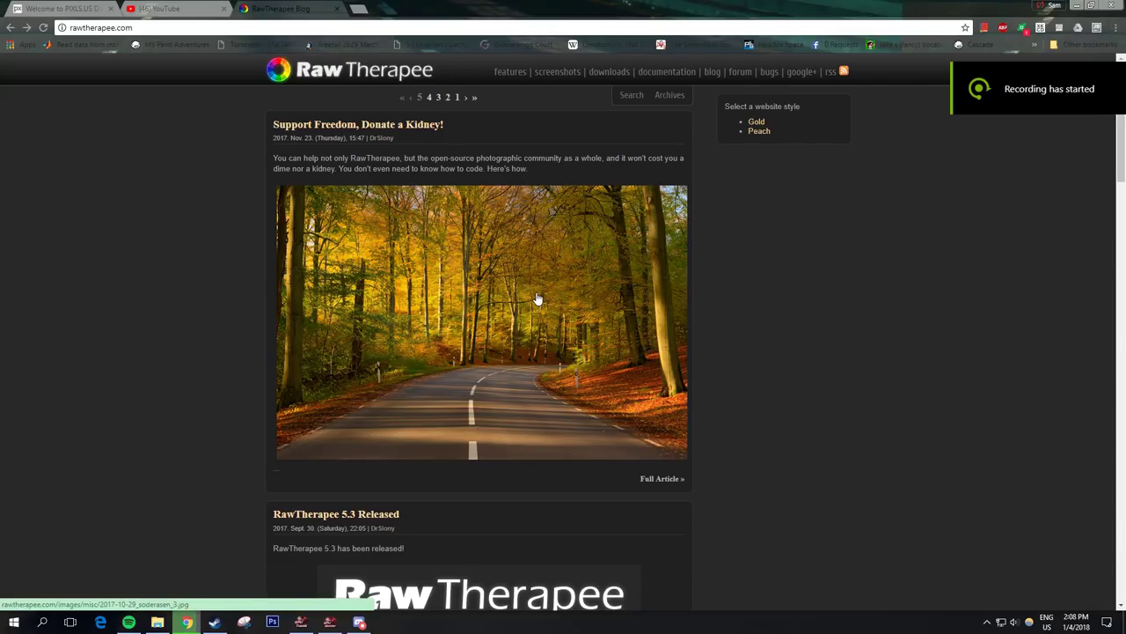
{"action": "left_click", "coordinate": [597, 74]}
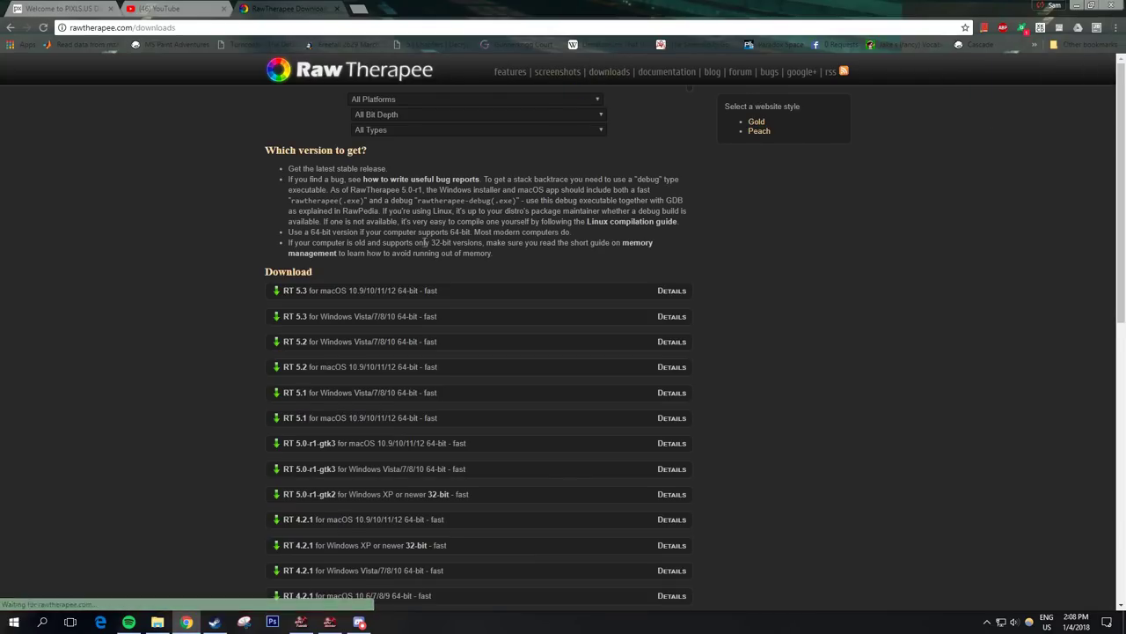
{"action": "left_click", "coordinate": [275, 318]}
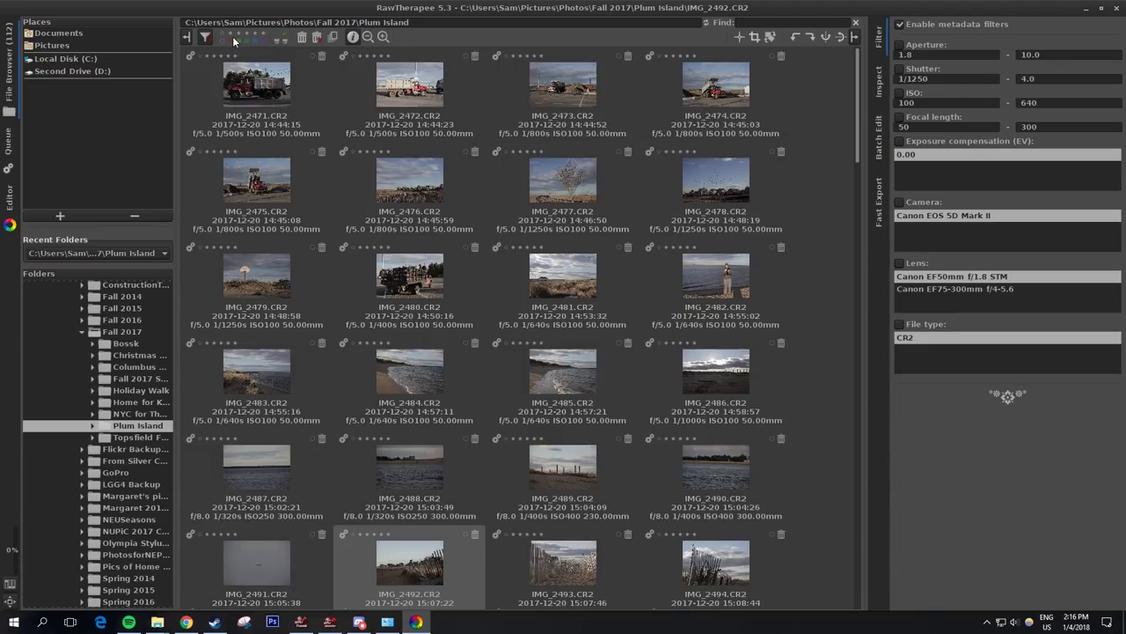
Step: Toggle metadata filters and try the Lens filter with the 75-300mm and 50mm lenses
{"action": "left_click", "coordinate": [902, 25]}
{"action": "left_click", "coordinate": [902, 26]}
{"action": "left_click", "coordinate": [900, 263]}
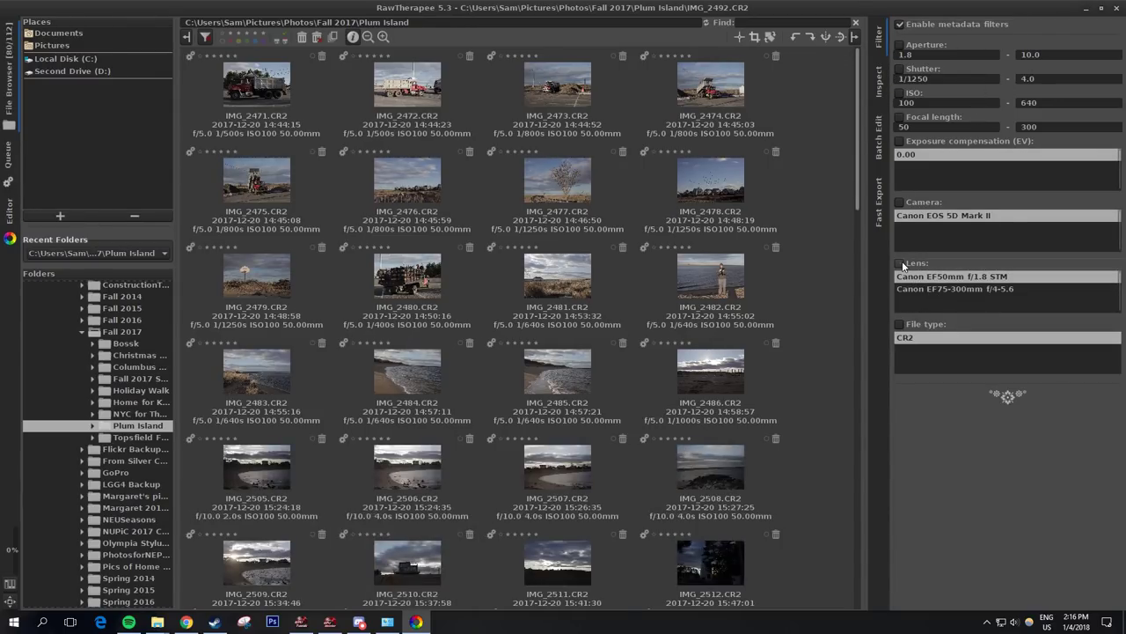
{"action": "left_click", "coordinate": [912, 291]}
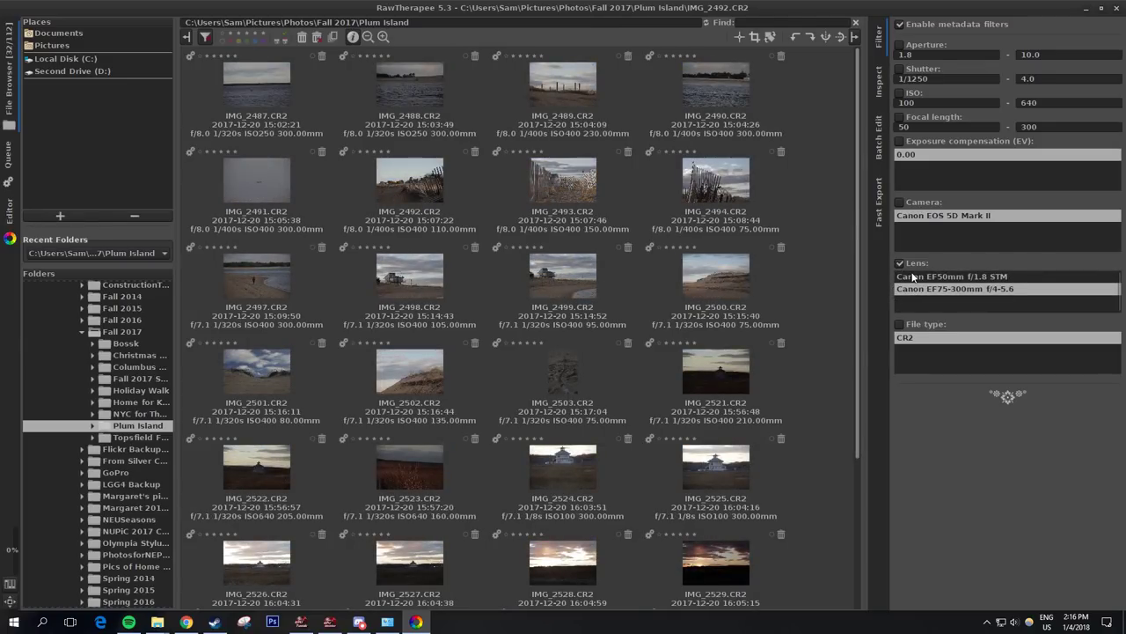
{"action": "left_click", "coordinate": [914, 277]}
{"action": "left_click", "coordinate": [900, 264]}
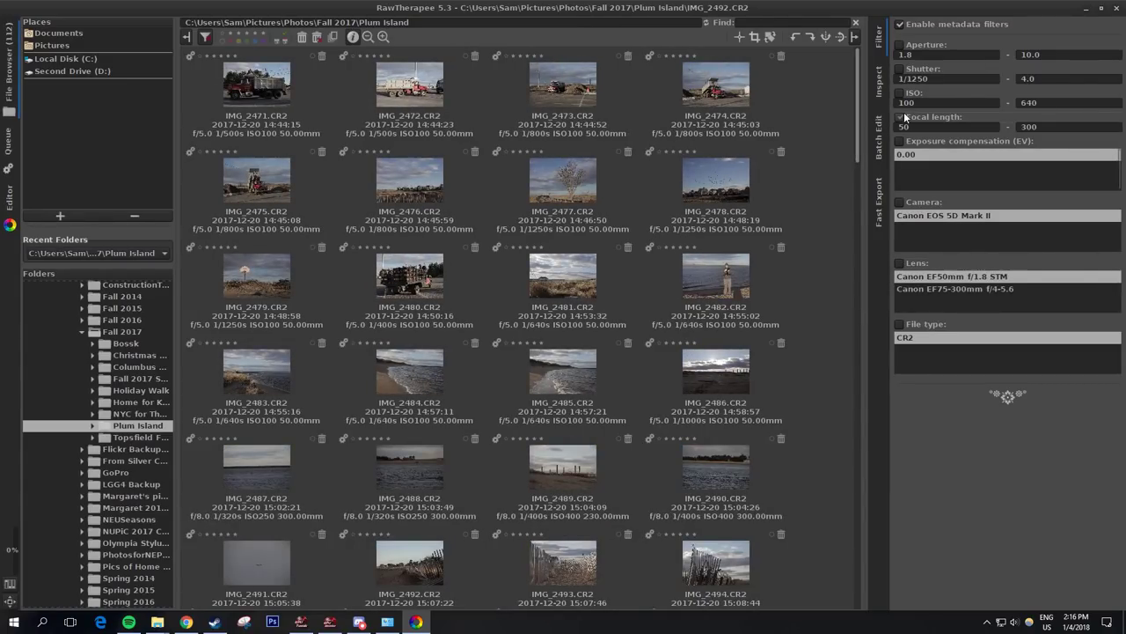
Step: Filter thumbnails by focal length, entering 9 as the minimum value
{"action": "left_click", "coordinate": [900, 118]}
{"action": "left_click", "coordinate": [914, 118]}
{"action": "type", "text": "9"}
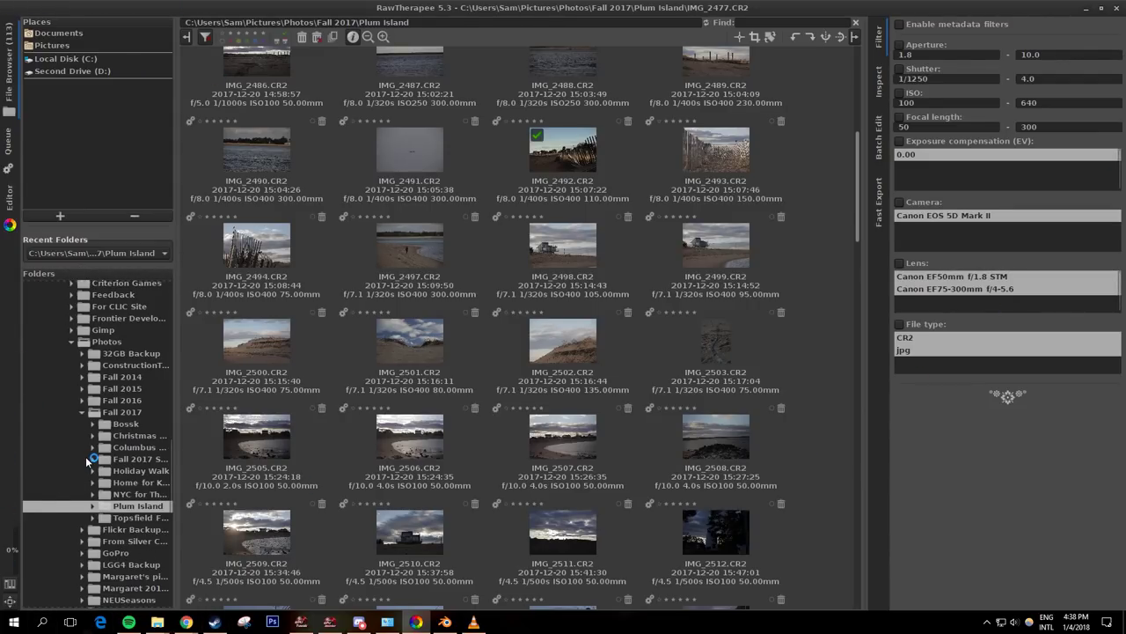
{"action": "left_click", "coordinate": [118, 424]}
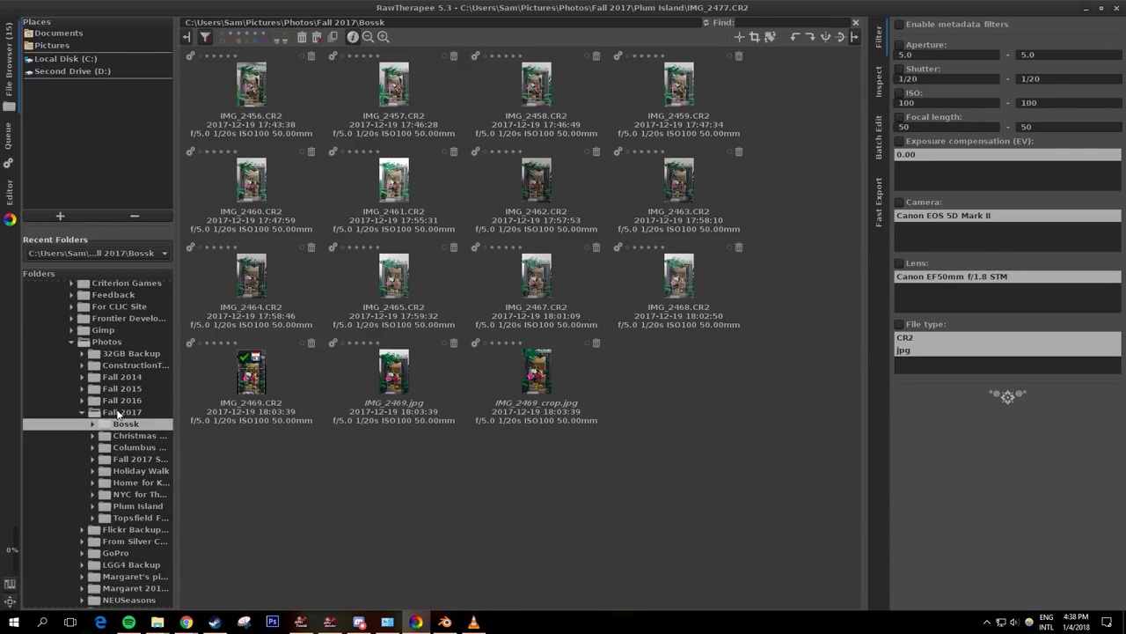
{"action": "left_click", "coordinate": [117, 412]}
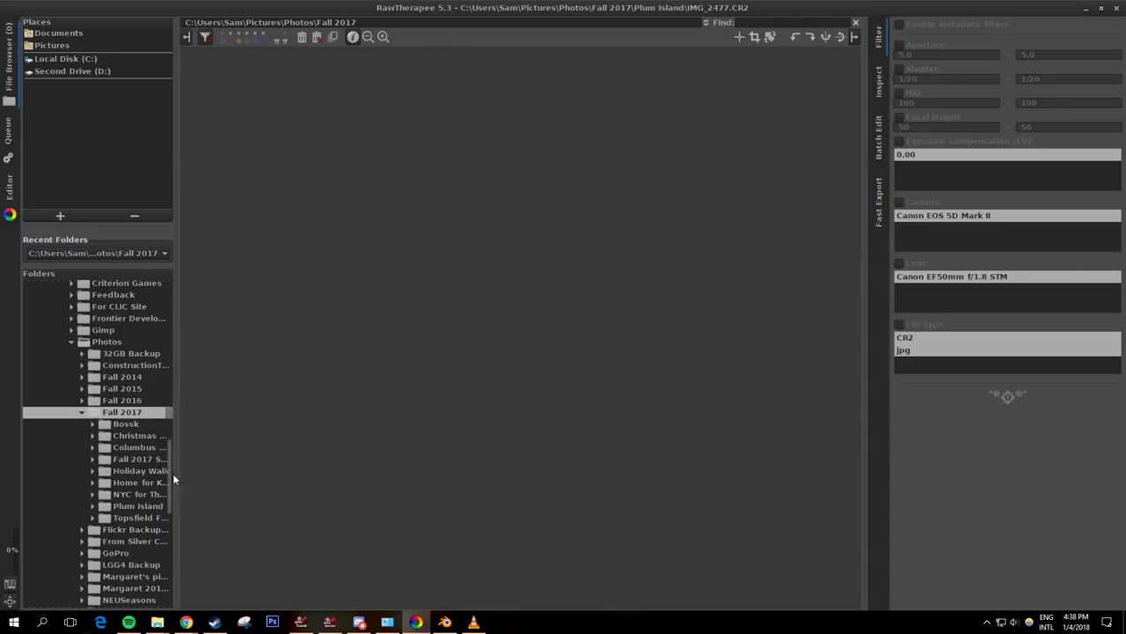
{"action": "left_click", "coordinate": [82, 413]}
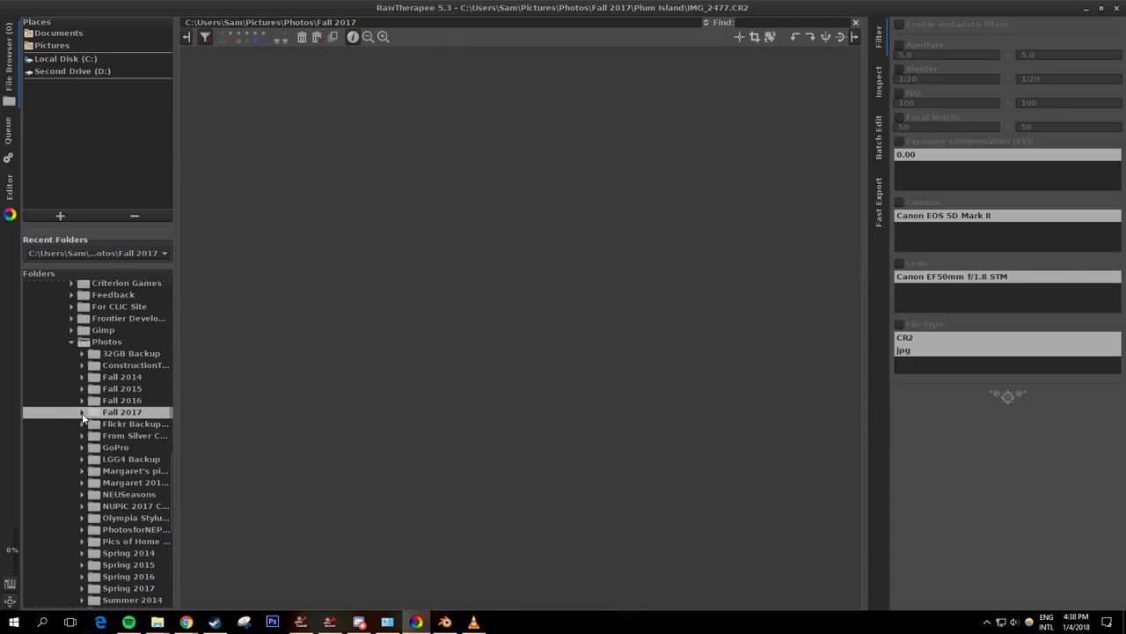
{"action": "left_click", "coordinate": [82, 413]}
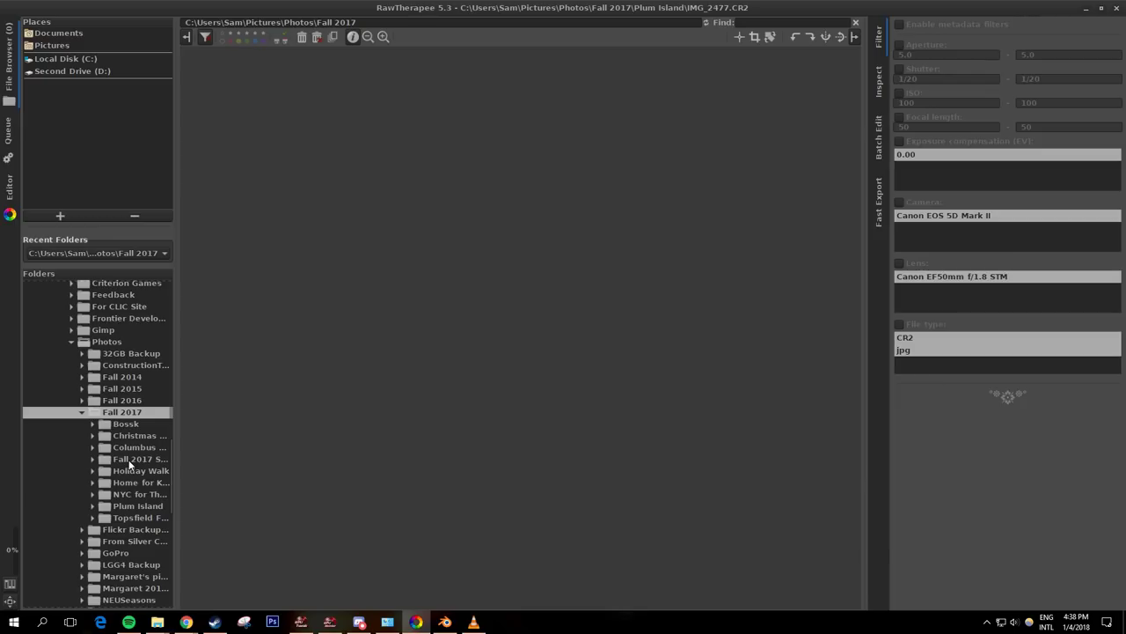
{"action": "left_click", "coordinate": [126, 506]}
{"action": "scroll", "coordinate": [759, 348], "scroll_direction": "down", "scroll_amount": 3}
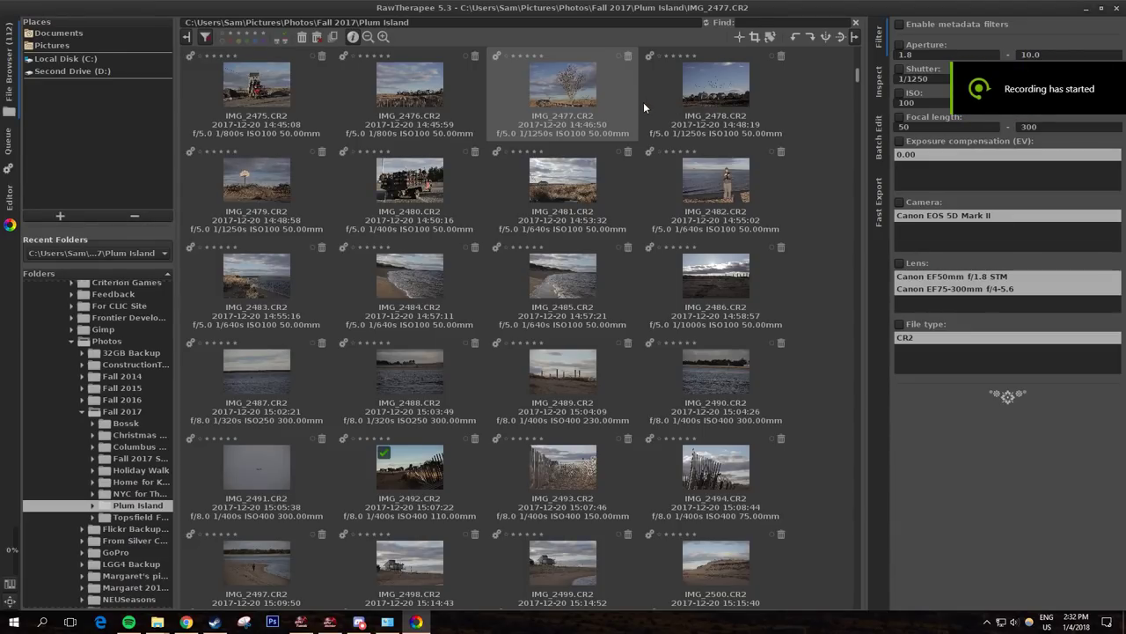
Step: Open IMG_2477.CR2 in the Editor and hide the filmstrip for a larger preview
{"action": "double_click", "coordinate": [589, 74]}
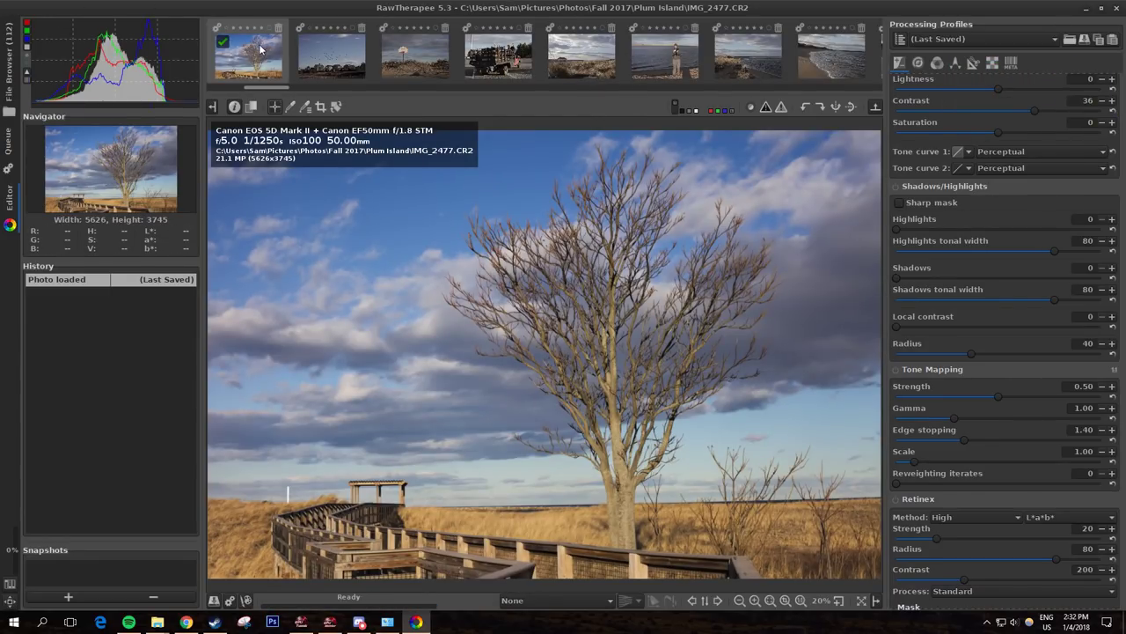
{"action": "left_click_drag", "start_coordinate": [274, 90], "coordinate": [202, 81]}
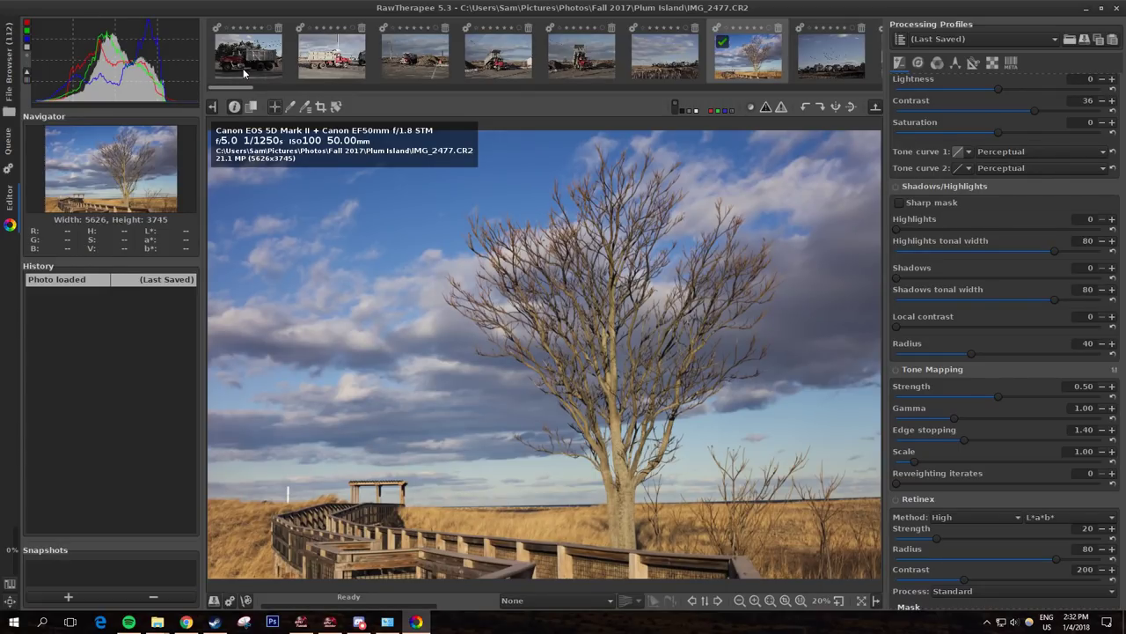
{"action": "scroll", "coordinate": [1039, 140], "scroll_direction": "up", "scroll_amount": 4}
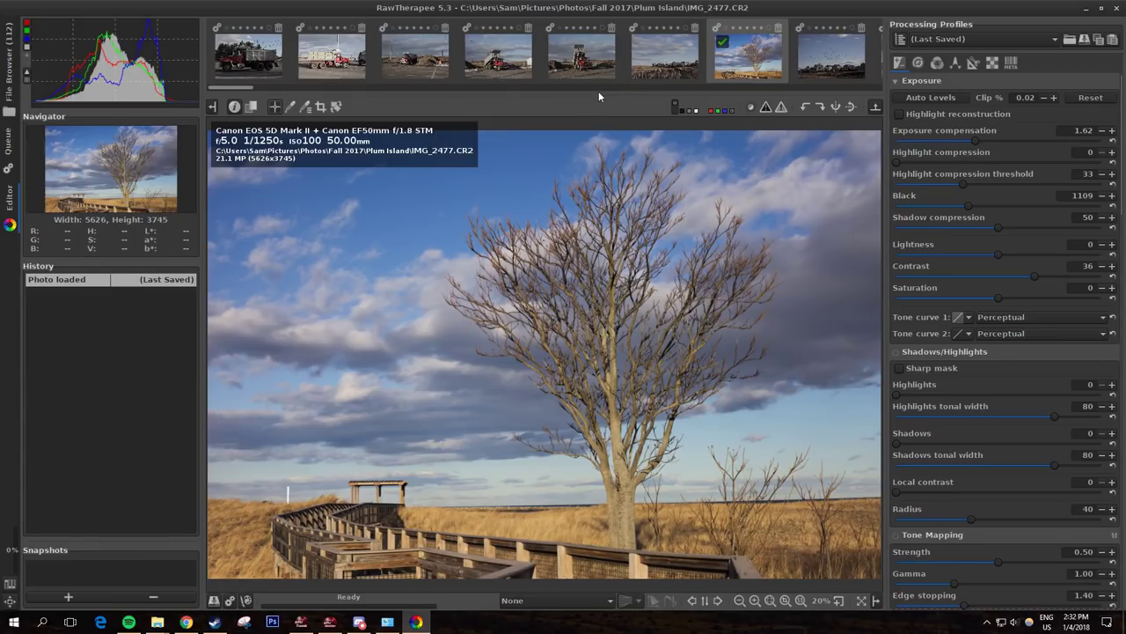
{"action": "left_click", "coordinate": [875, 106]}
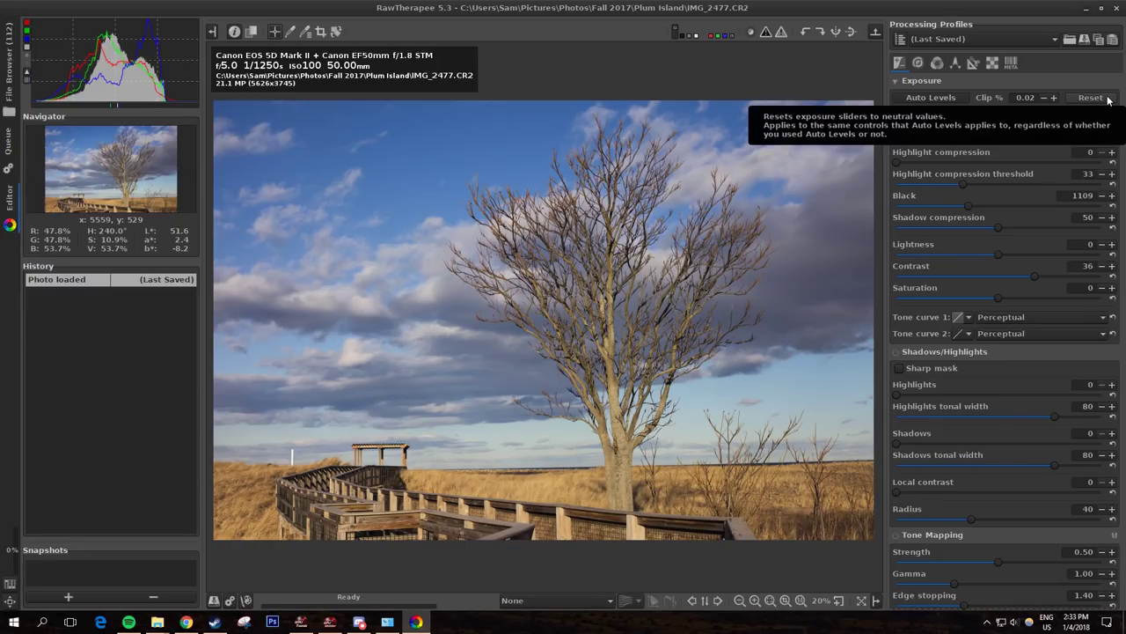
Step: Reset Exposure to compensation 0.00, black 0 and contrast 0
{"action": "left_click", "coordinate": [1109, 98]}
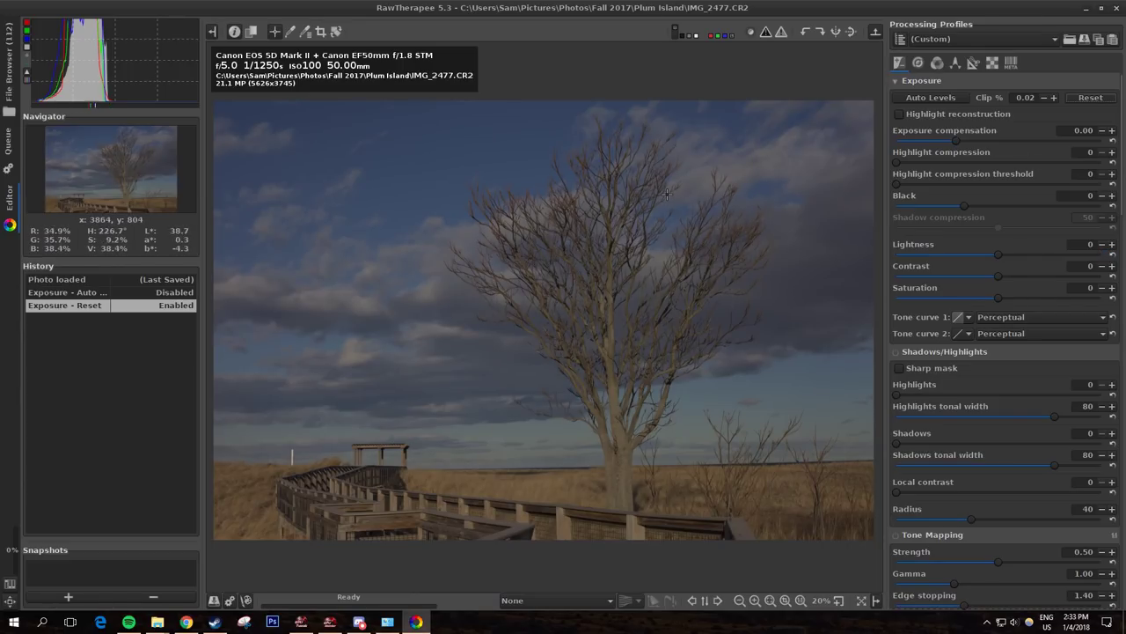
{"action": "scroll", "coordinate": [676, 193], "scroll_direction": "down", "scroll_amount": 1}
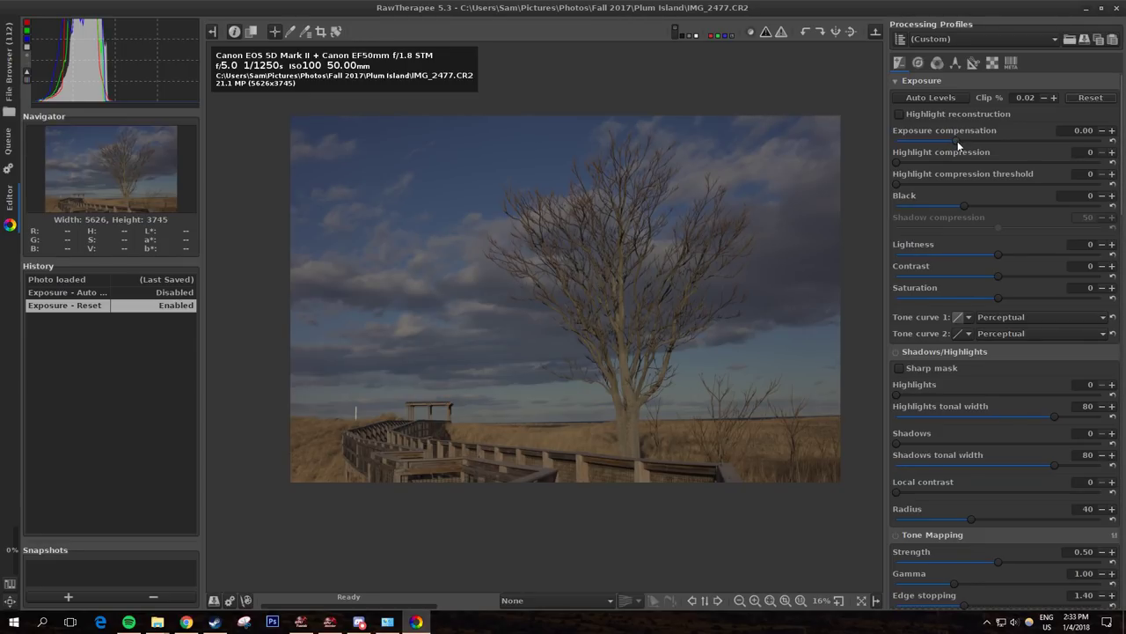
Step: Raise exposure compensation to 1.24 and set contrast back to 0
{"action": "left_click_drag", "start_coordinate": [955, 139], "coordinate": [972, 139]}
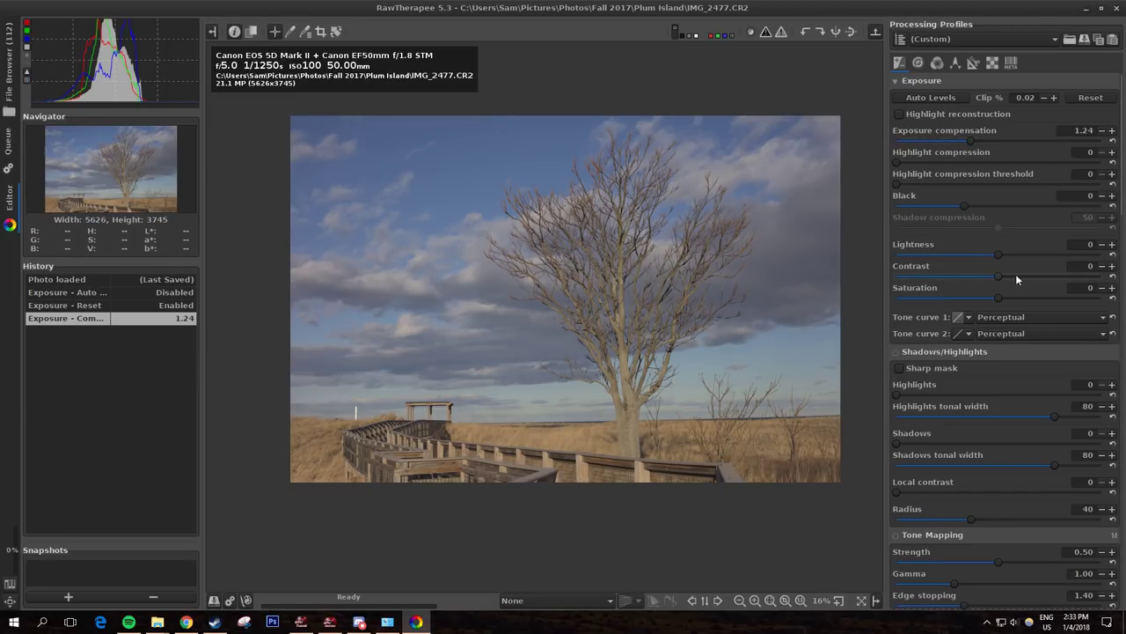
{"action": "mouse_move", "coordinate": [1003, 278]}
{"action": "left_mouse_down"}
{"action": "mouse_move", "coordinate": [1057, 286]}
{"action": "mouse_move", "coordinate": [1000, 289]}
{"action": "left_mouse_up"}
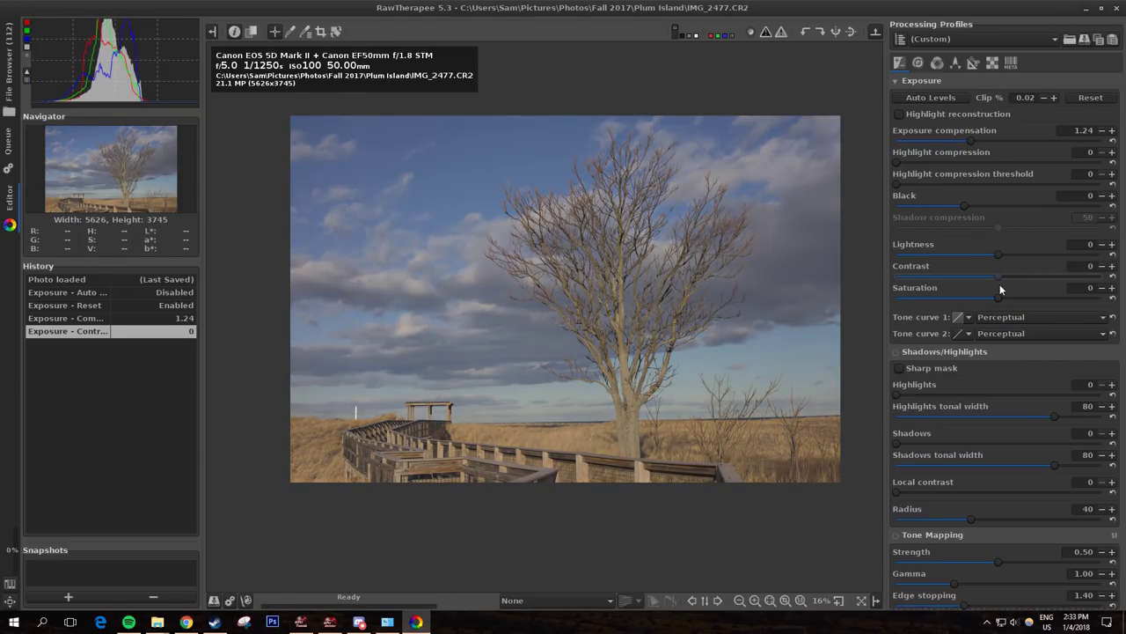
Step: Switch Tone curve 1 and Tone curve 2 to Custom and bend each into a rough shape
{"action": "left_click", "coordinate": [970, 318]}
{"action": "left_click", "coordinate": [1005, 344]}
{"action": "scroll", "coordinate": [1005, 309], "scroll_direction": "down", "scroll_amount": 5}
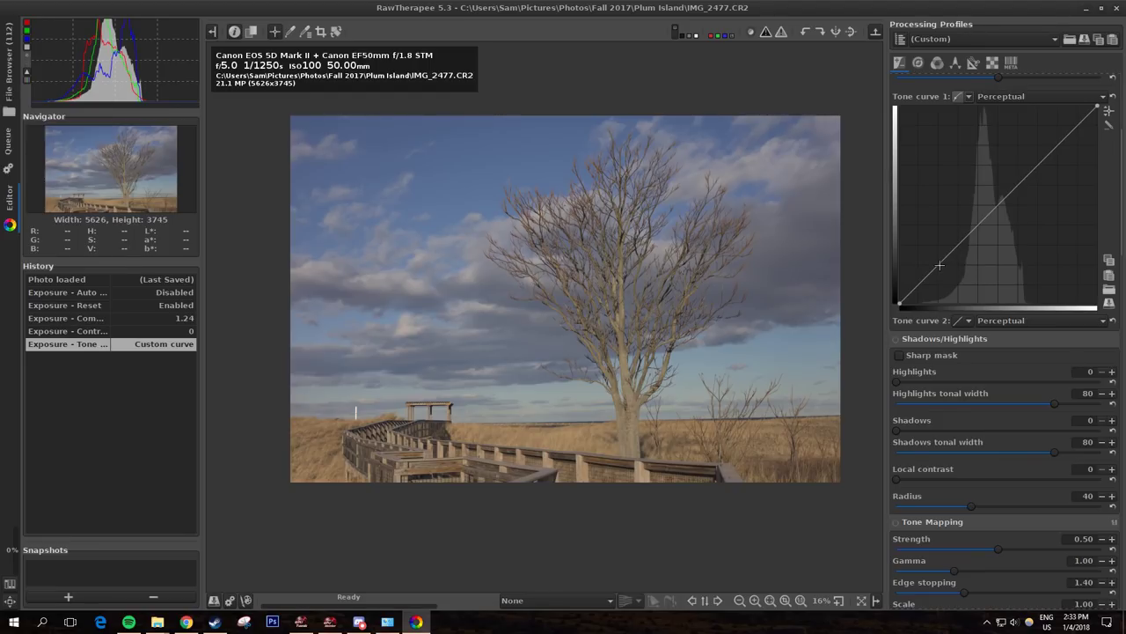
{"action": "left_click_drag", "start_coordinate": [937, 264], "coordinate": [990, 212]}
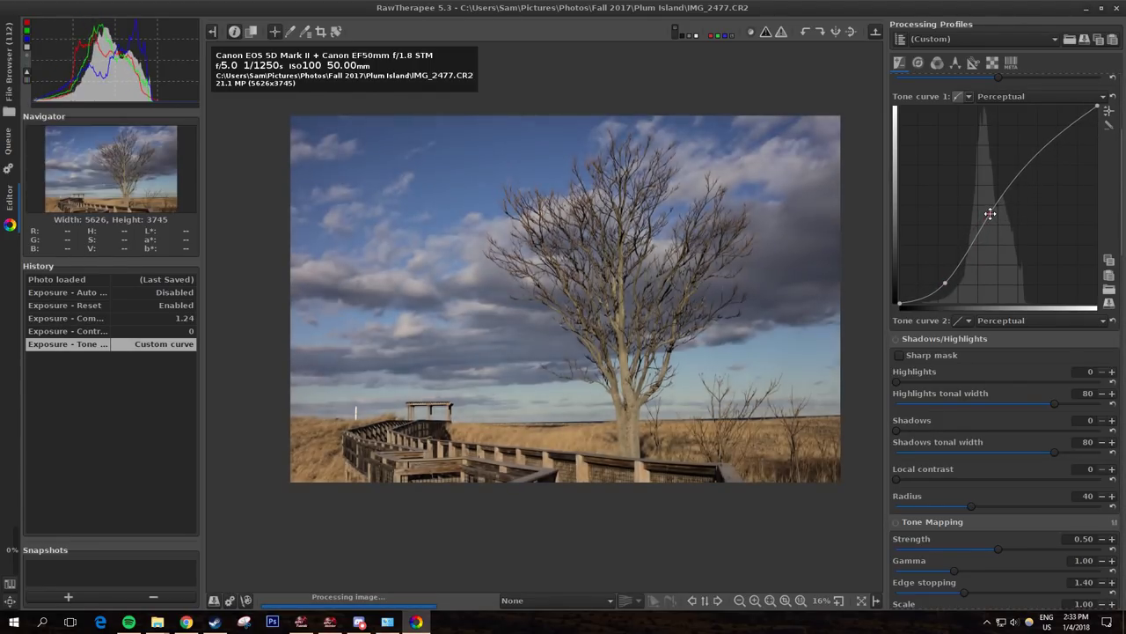
{"action": "left_click", "coordinate": [968, 322]}
{"action": "left_click", "coordinate": [1008, 342]}
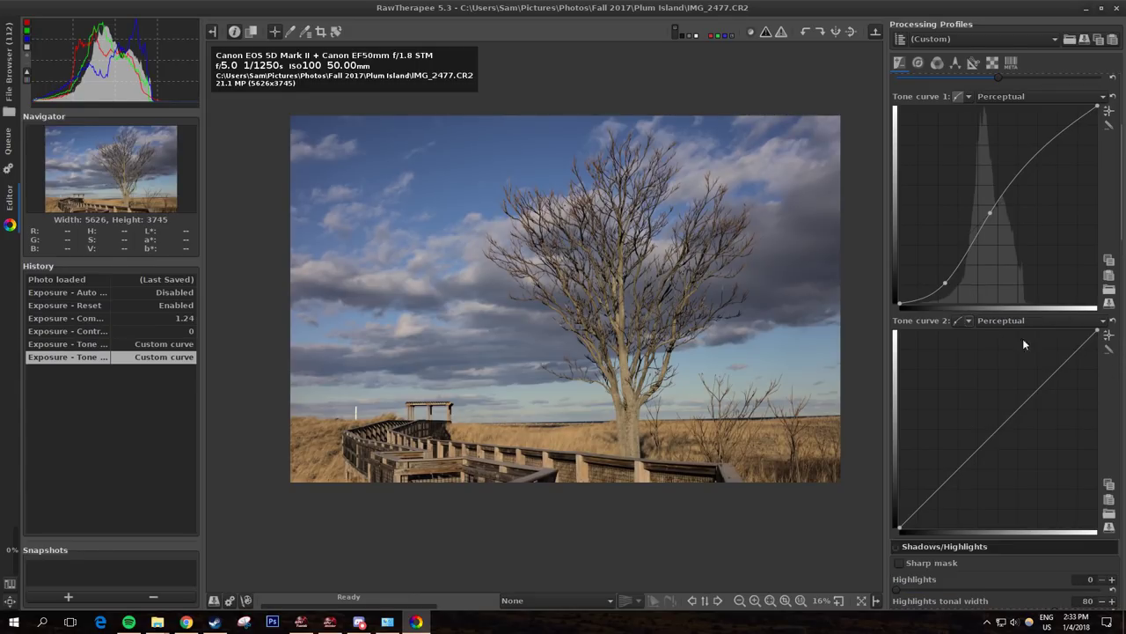
{"action": "left_click_drag", "start_coordinate": [1059, 370], "coordinate": [1059, 351]}
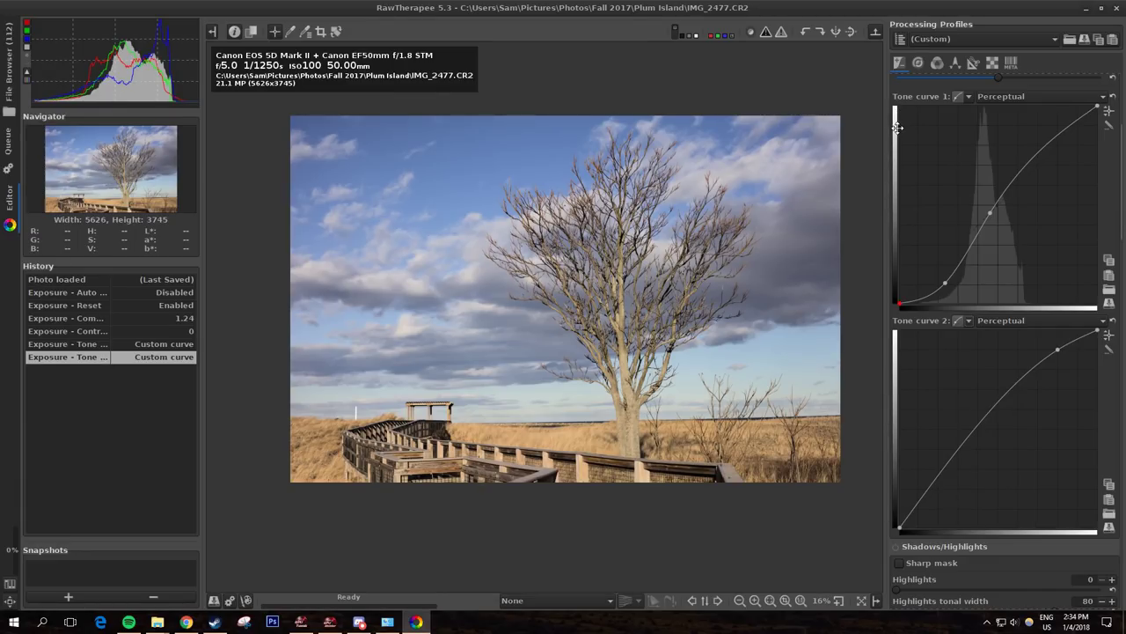
Step: Refine the curves: deepen the sky with curve 1, add contrast with curve 2
{"action": "mouse_move", "coordinate": [942, 285]}
{"action": "left_mouse_down"}
{"action": "mouse_move", "coordinate": [939, 273]}
{"action": "mouse_move", "coordinate": [947, 286]}
{"action": "left_mouse_up"}
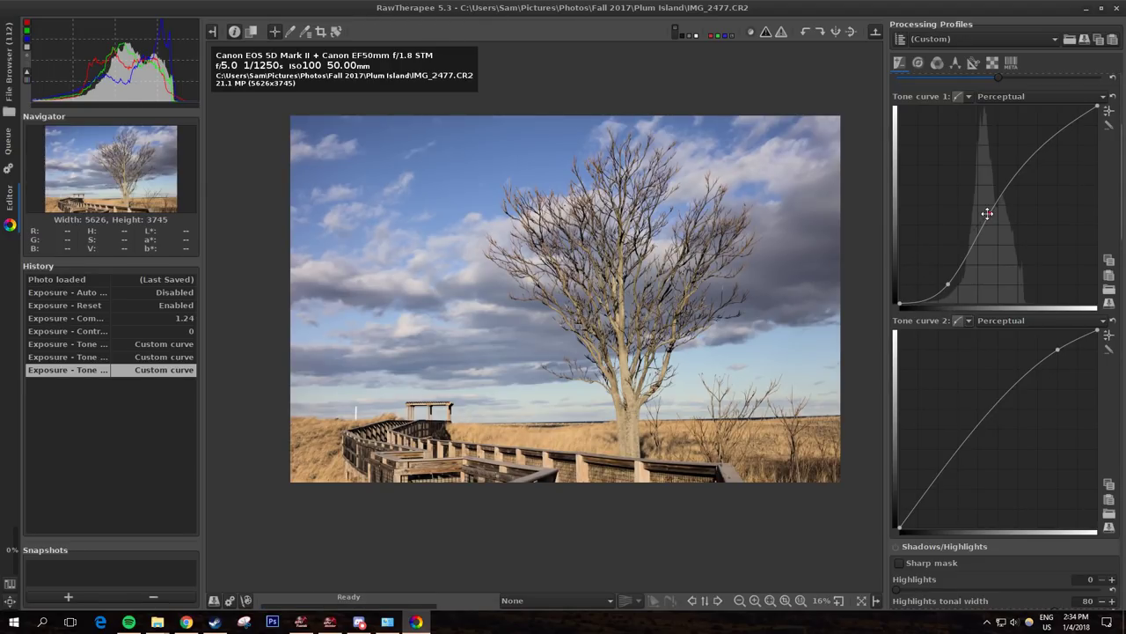
{"action": "left_click_drag", "start_coordinate": [988, 213], "coordinate": [998, 204]}
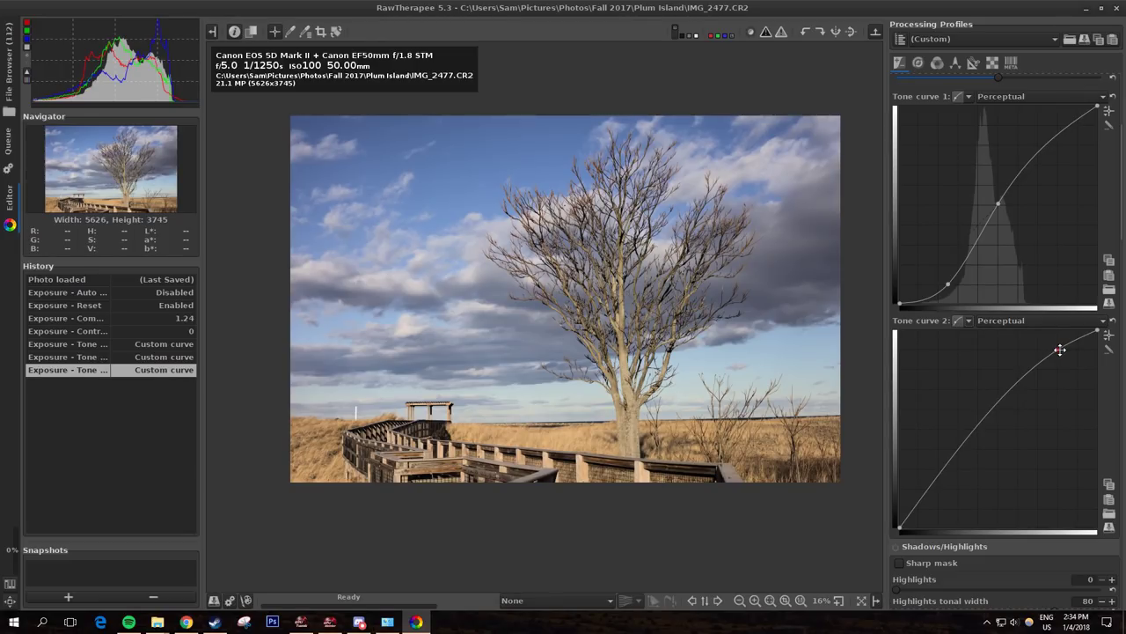
{"action": "left_click_drag", "start_coordinate": [1056, 344], "coordinate": [1038, 347]}
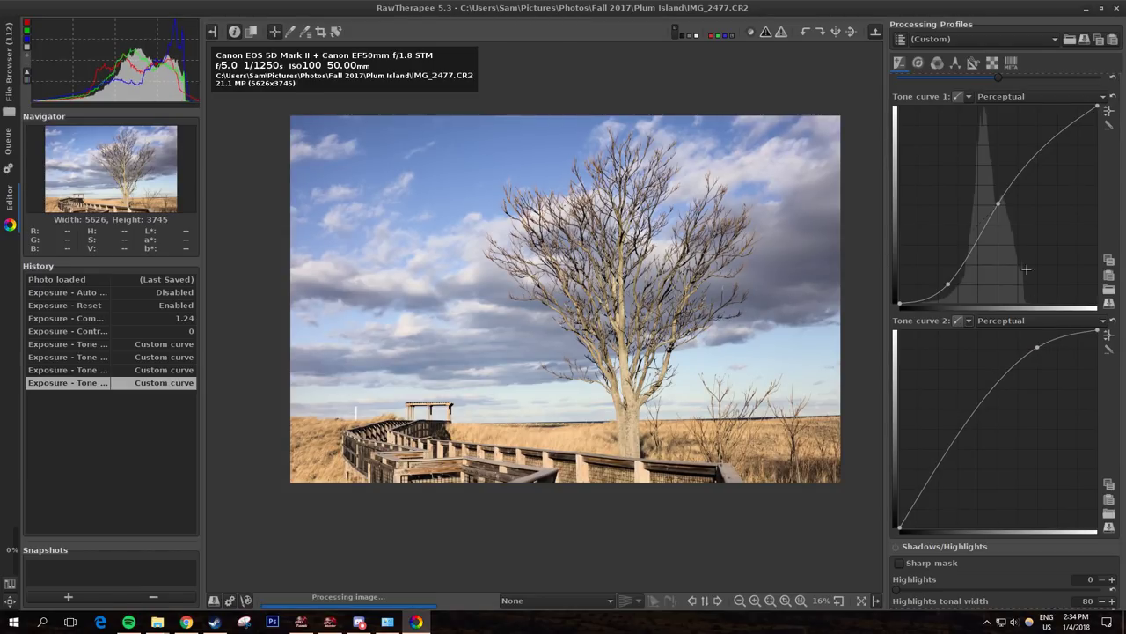
{"action": "left_click_drag", "start_coordinate": [959, 430], "coordinate": [974, 448]}
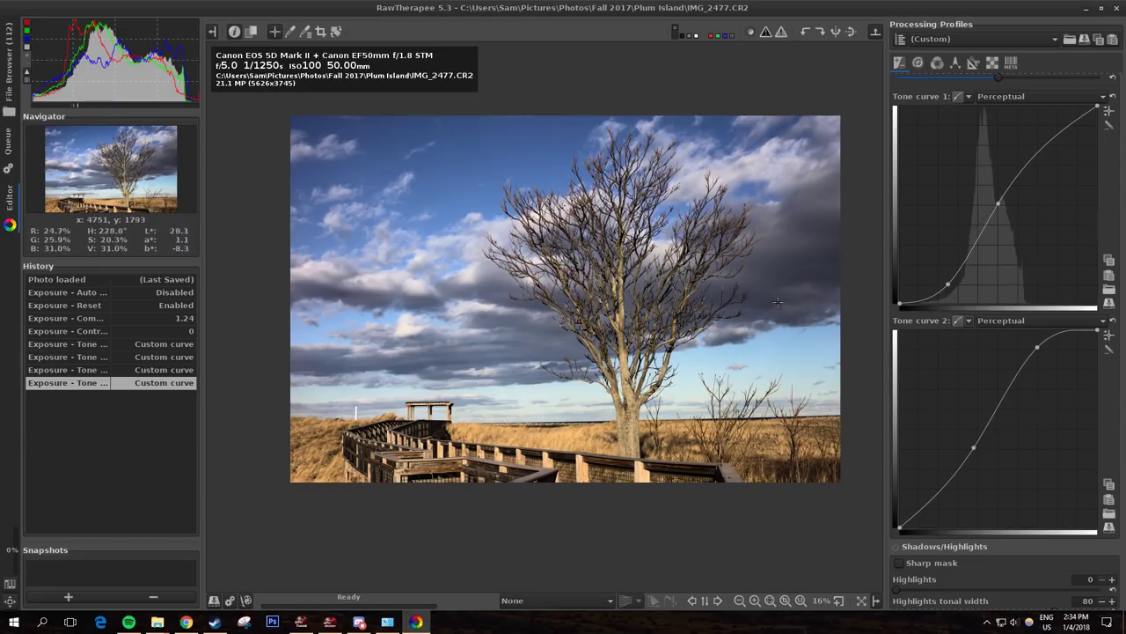
{"action": "scroll", "coordinate": [947, 371], "scroll_direction": "down", "scroll_amount": 5}
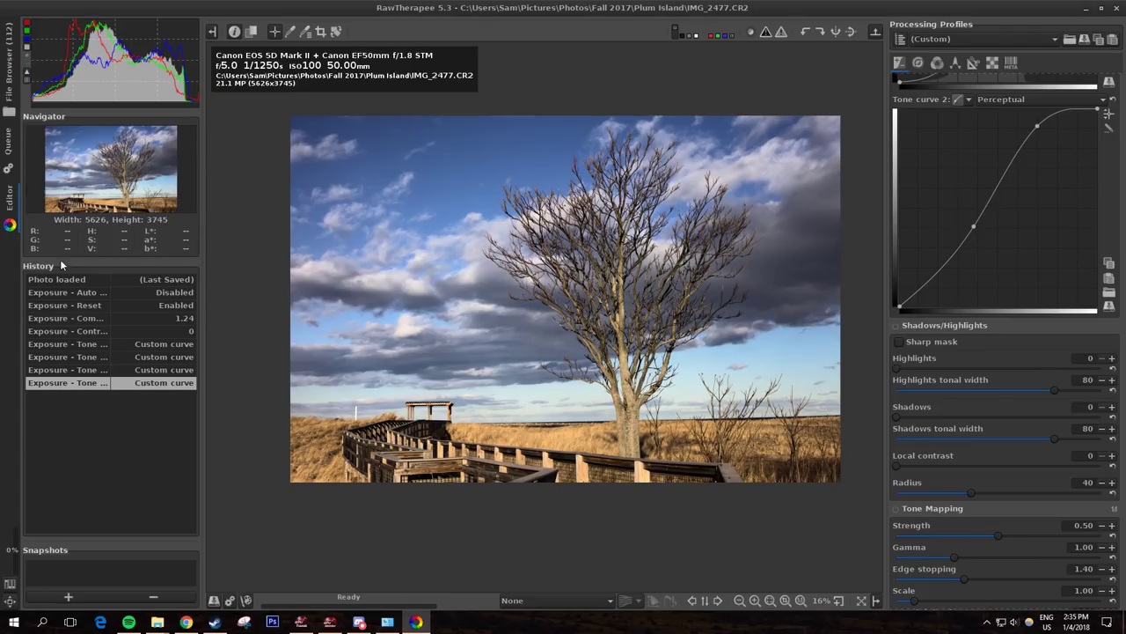
Step: Compare with the pre-tone-curve version, return to the latest edit, and reveal Tone Mapping
{"action": "left_click", "coordinate": [135, 333]}
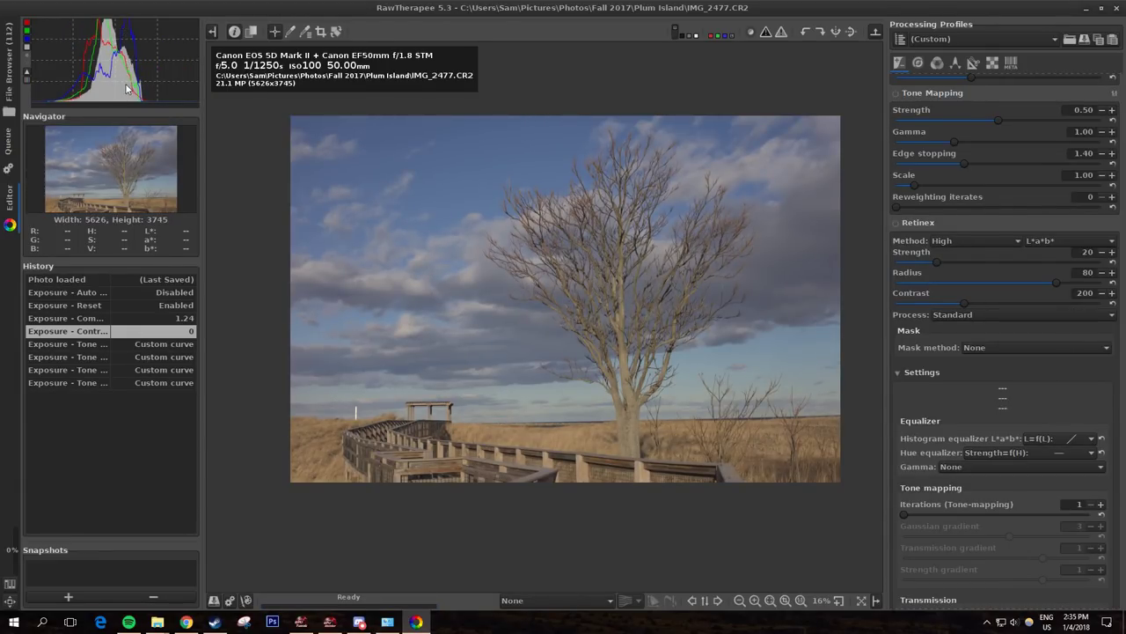
{"action": "left_click", "coordinate": [159, 384]}
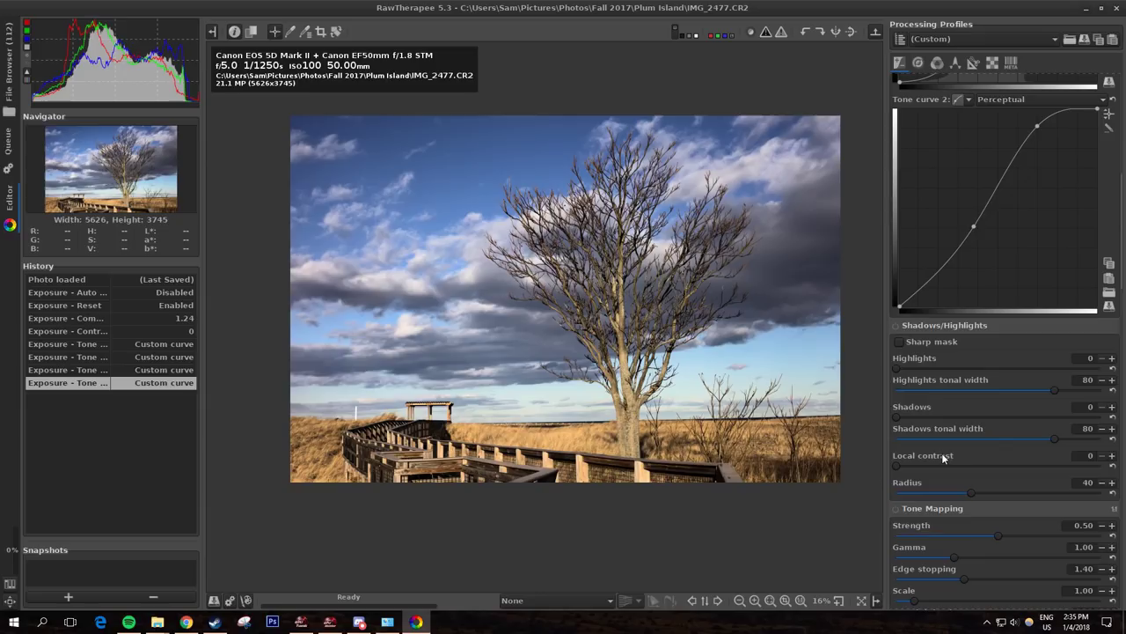
{"action": "scroll", "coordinate": [968, 296], "scroll_direction": "down", "scroll_amount": 3}
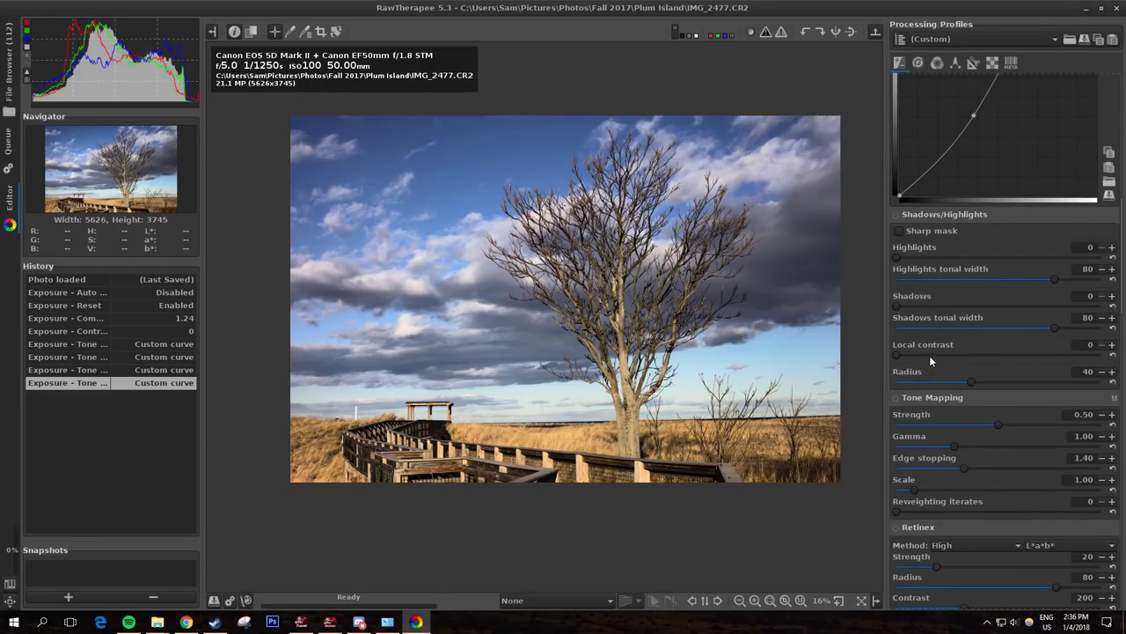
{"action": "mouse_move", "coordinate": [897, 400]}
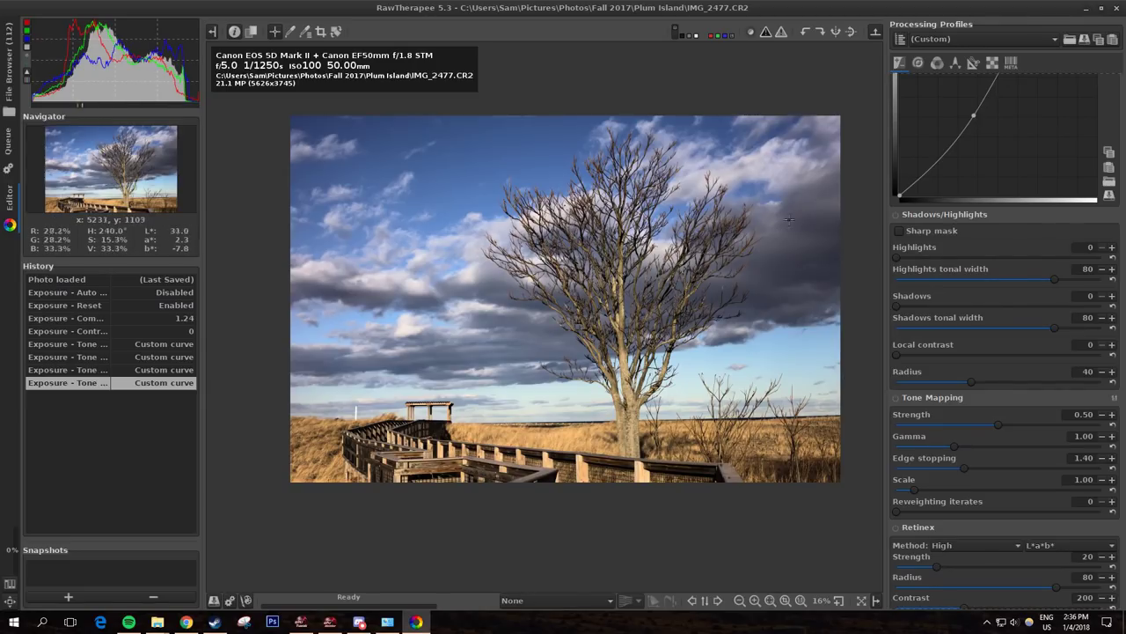
Step: Enable Tone Mapping, compare on and off in a close-up, and set strength to 0.41
{"action": "scroll", "coordinate": [702, 285], "scroll_direction": "up", "scroll_amount": 3}
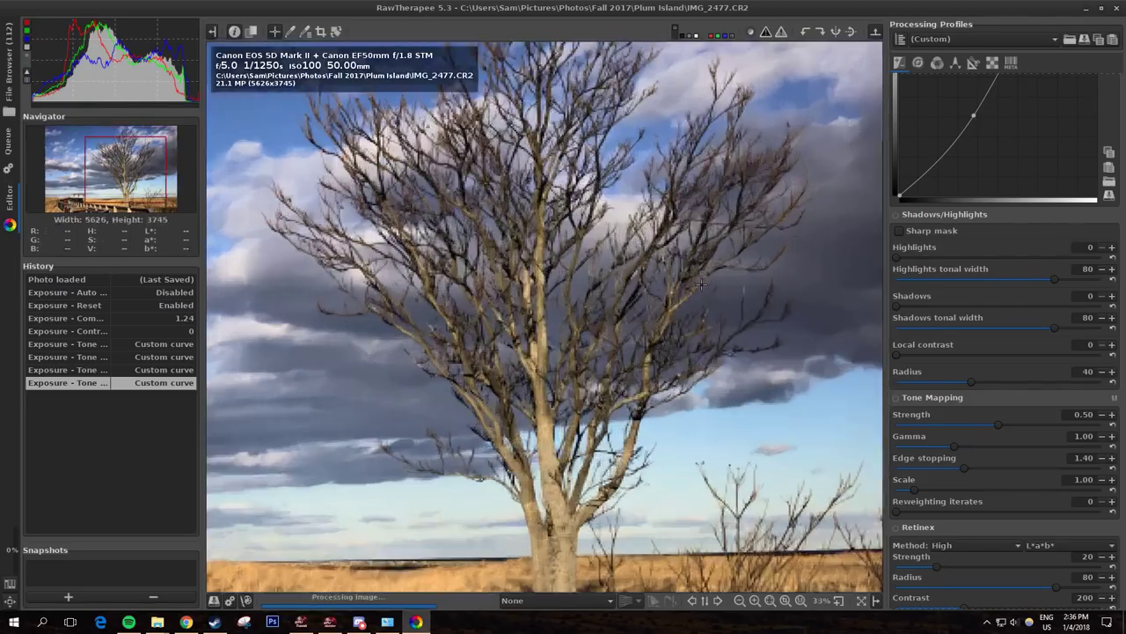
{"action": "left_click", "coordinate": [896, 400]}
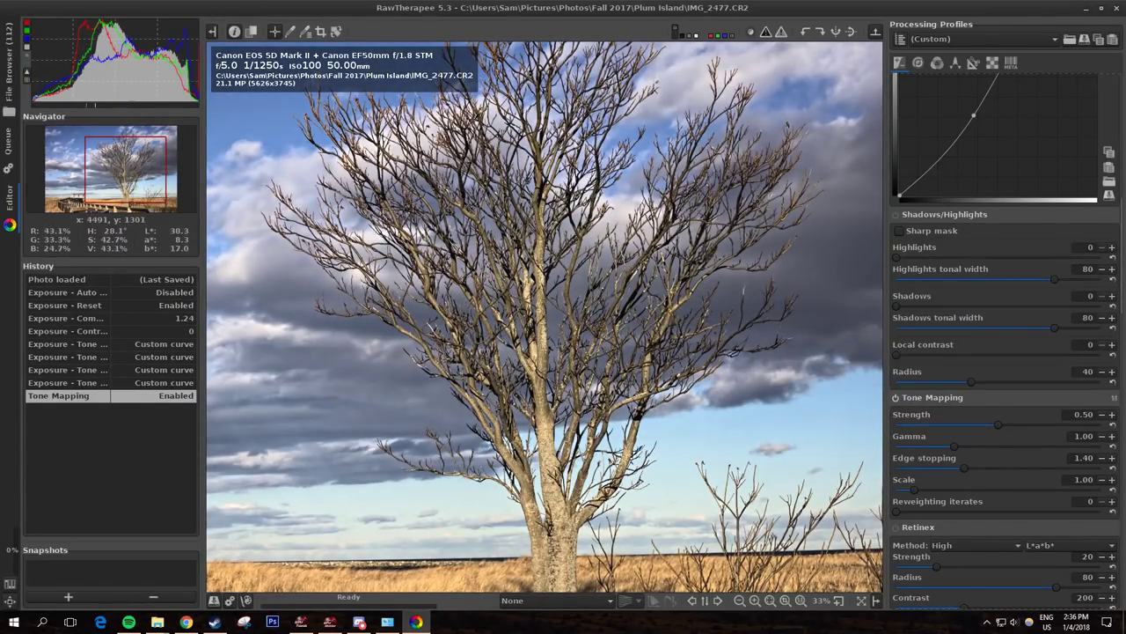
{"action": "scroll", "coordinate": [488, 321], "scroll_direction": "down", "scroll_amount": 3}
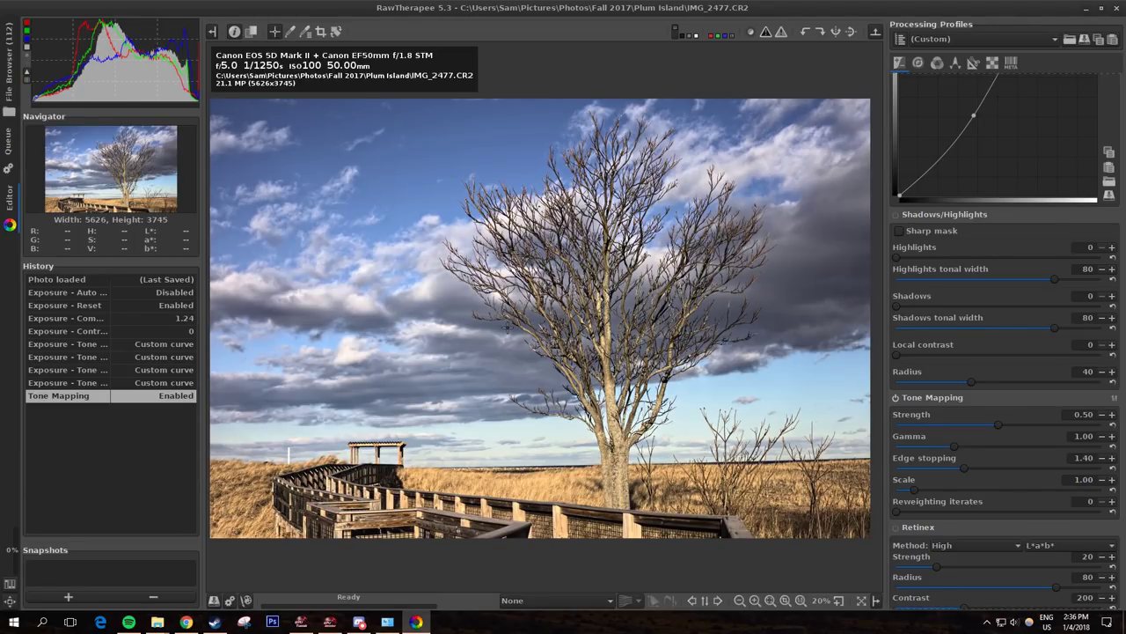
{"action": "scroll", "coordinate": [570, 311], "scroll_direction": "up", "scroll_amount": 3}
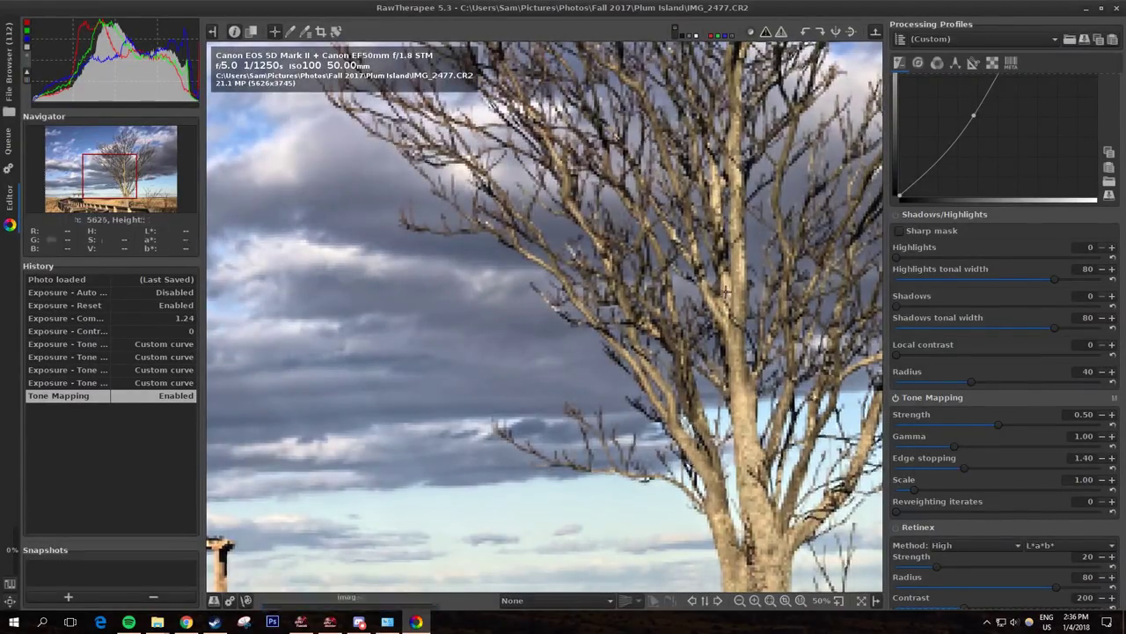
{"action": "scroll", "coordinate": [724, 286], "scroll_direction": "up", "scroll_amount": 2}
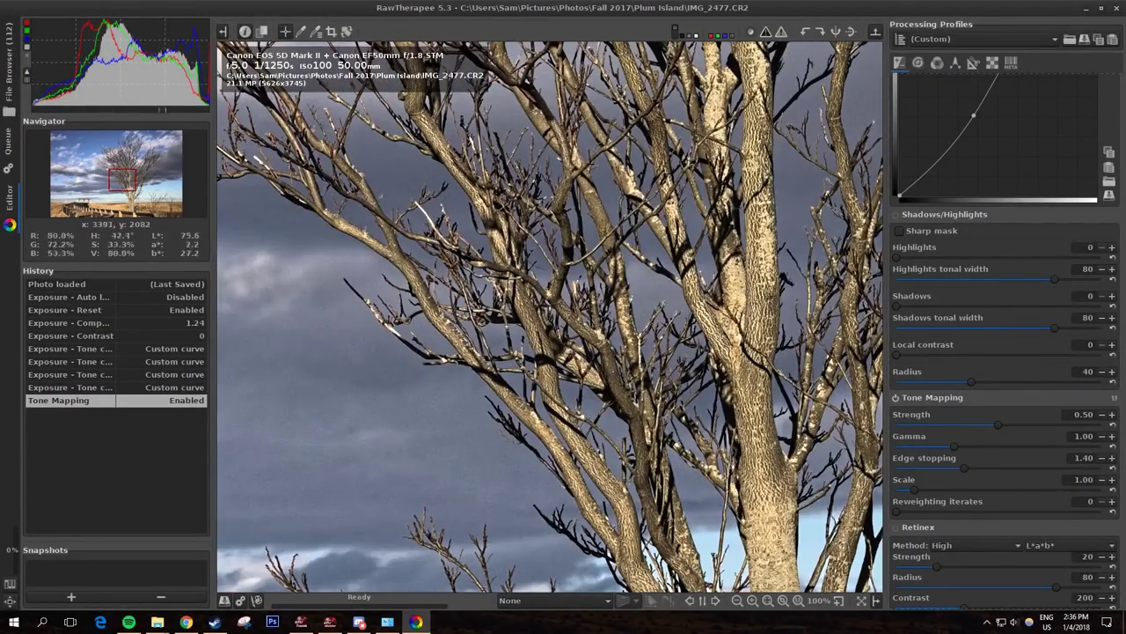
{"action": "left_click", "coordinate": [896, 398]}
{"action": "left_click_drag", "start_coordinate": [695, 545], "coordinate": [659, 310]}
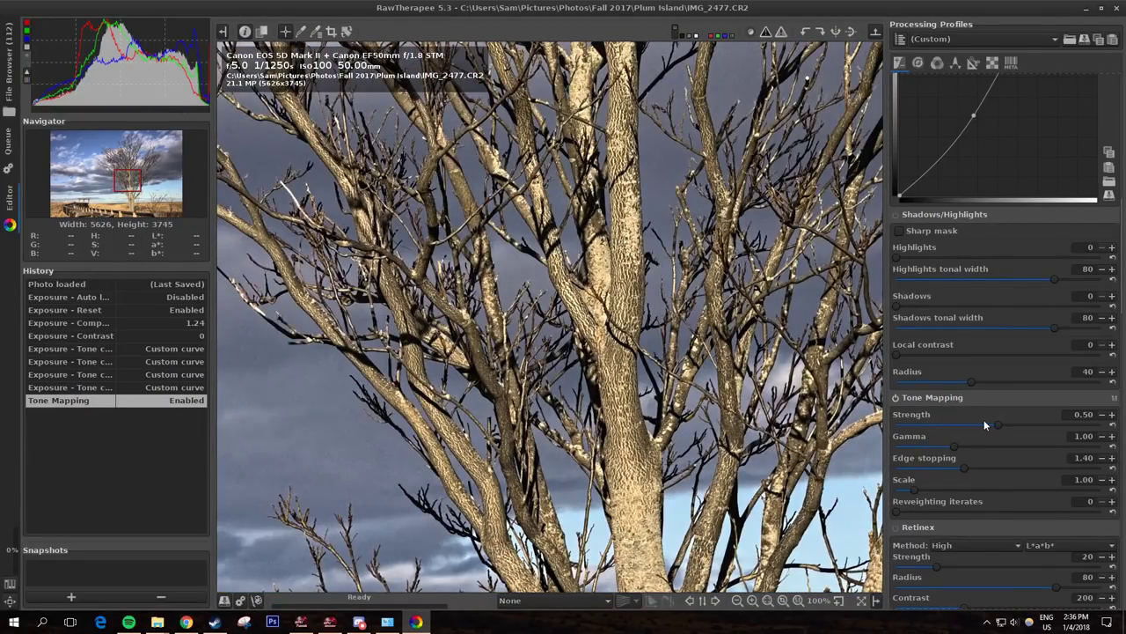
{"action": "mouse_move", "coordinate": [998, 426]}
{"action": "left_mouse_down"}
{"action": "mouse_move", "coordinate": [1044, 430]}
{"action": "mouse_move", "coordinate": [934, 430]}
{"action": "mouse_move", "coordinate": [1083, 431]}
{"action": "mouse_move", "coordinate": [930, 439]}
{"action": "mouse_move", "coordinate": [1002, 433]}
{"action": "mouse_move", "coordinate": [976, 436]}
{"action": "mouse_move", "coordinate": [993, 434]}
{"action": "left_mouse_up"}
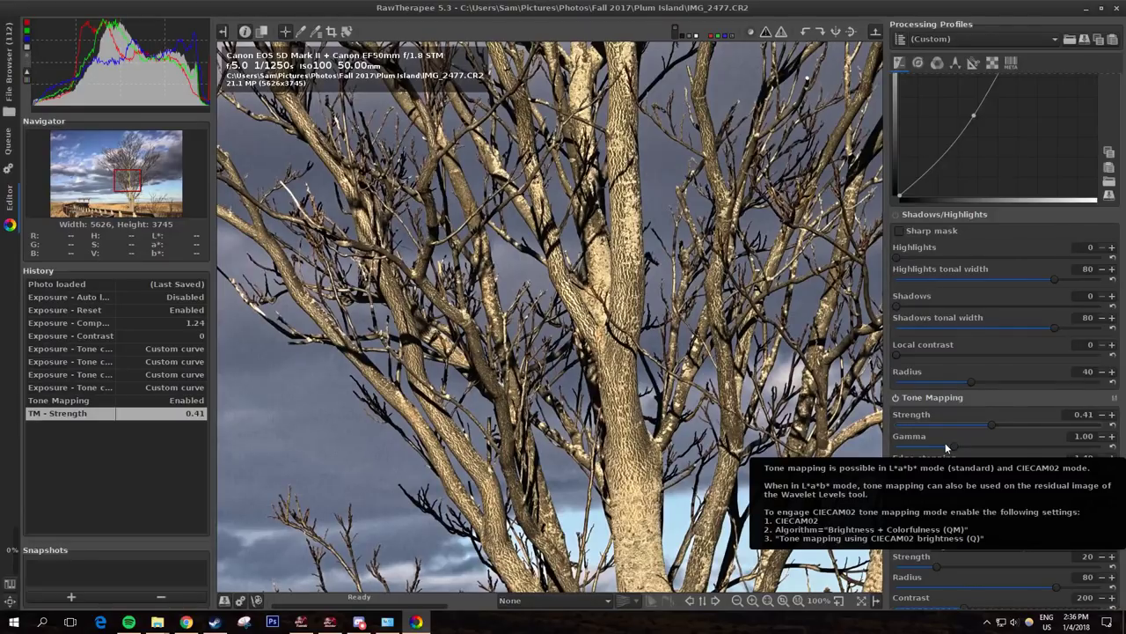
Step: Fit the photo in the preview and compare the image with Retinex on and off
{"action": "scroll", "coordinate": [944, 437], "scroll_direction": "down", "scroll_amount": 3}
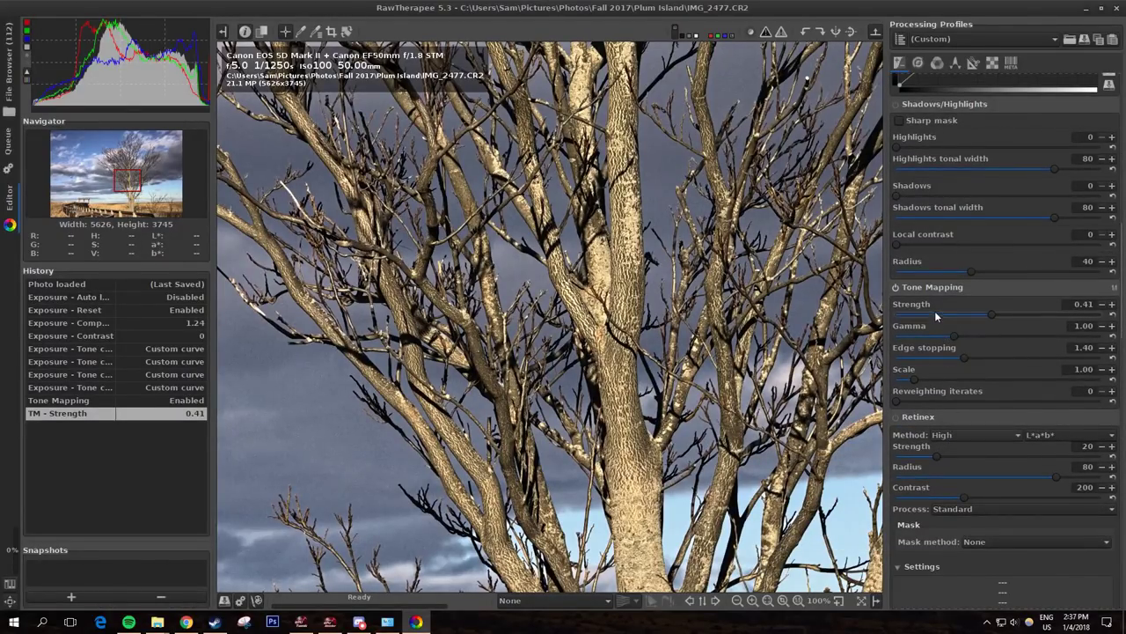
{"action": "left_click", "coordinate": [897, 416]}
{"action": "key", "text": "f"}
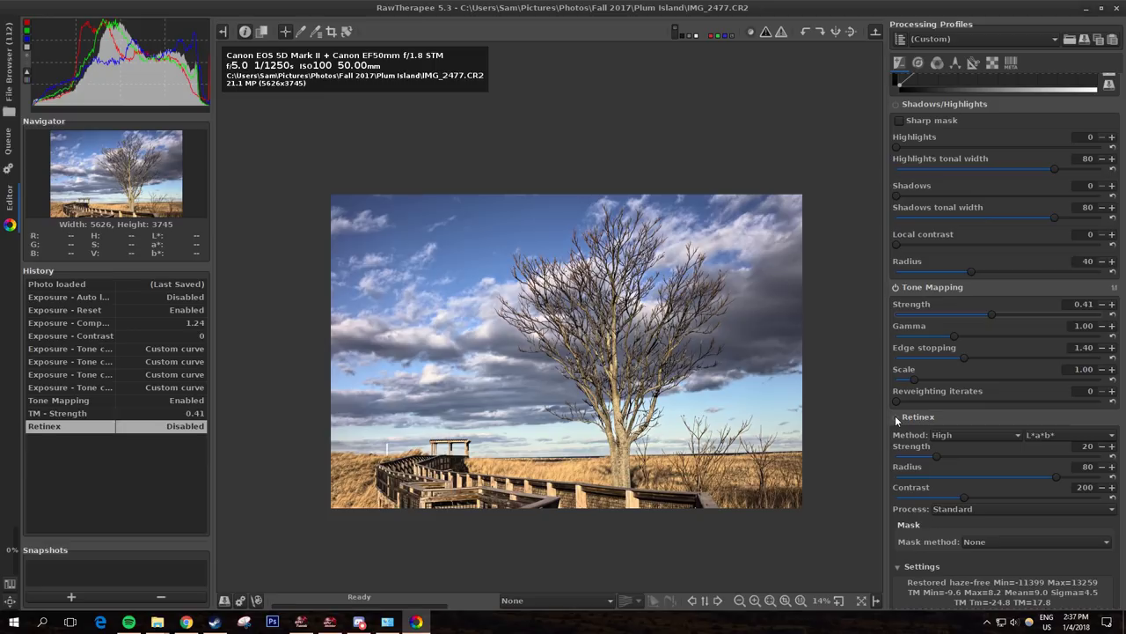
{"action": "left_click", "coordinate": [896, 417]}
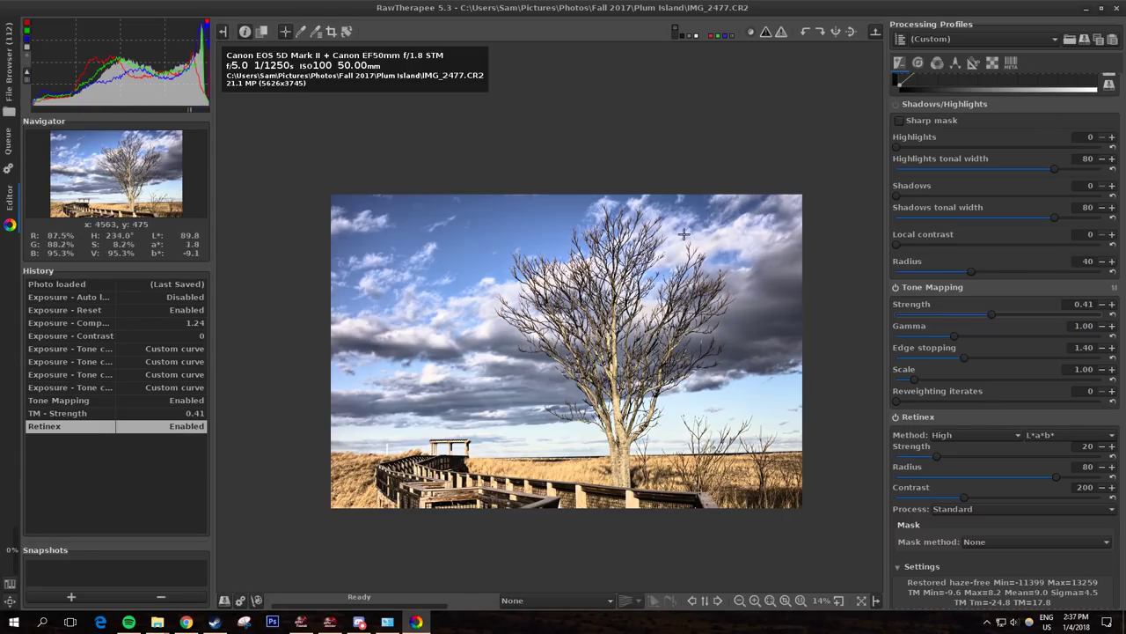
{"action": "left_click", "coordinate": [896, 418]}
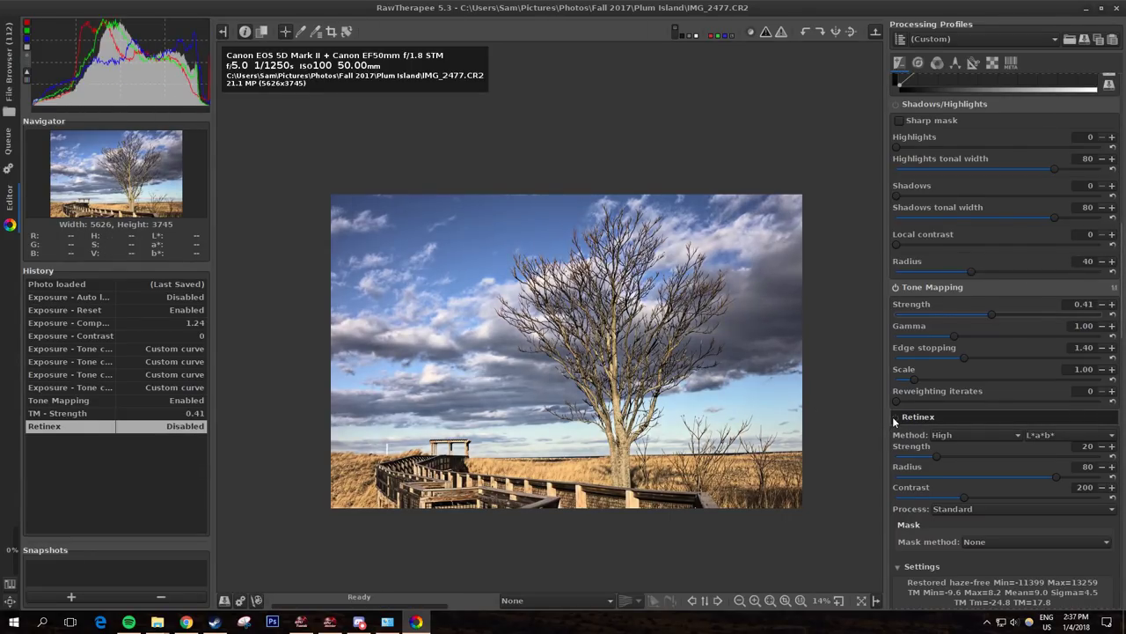
{"action": "left_click", "coordinate": [896, 418]}
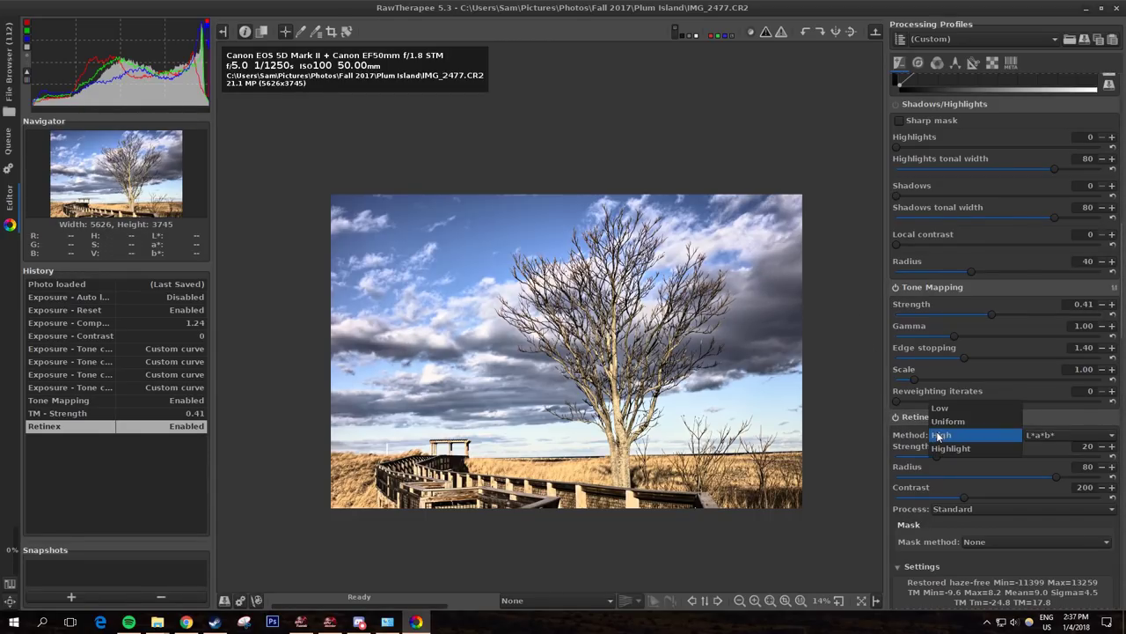
Step: Try Retinex methods Highlight, Low and Uniform, leaving Retinex enabled with Uniform
{"action": "left_click", "coordinate": [940, 451]}
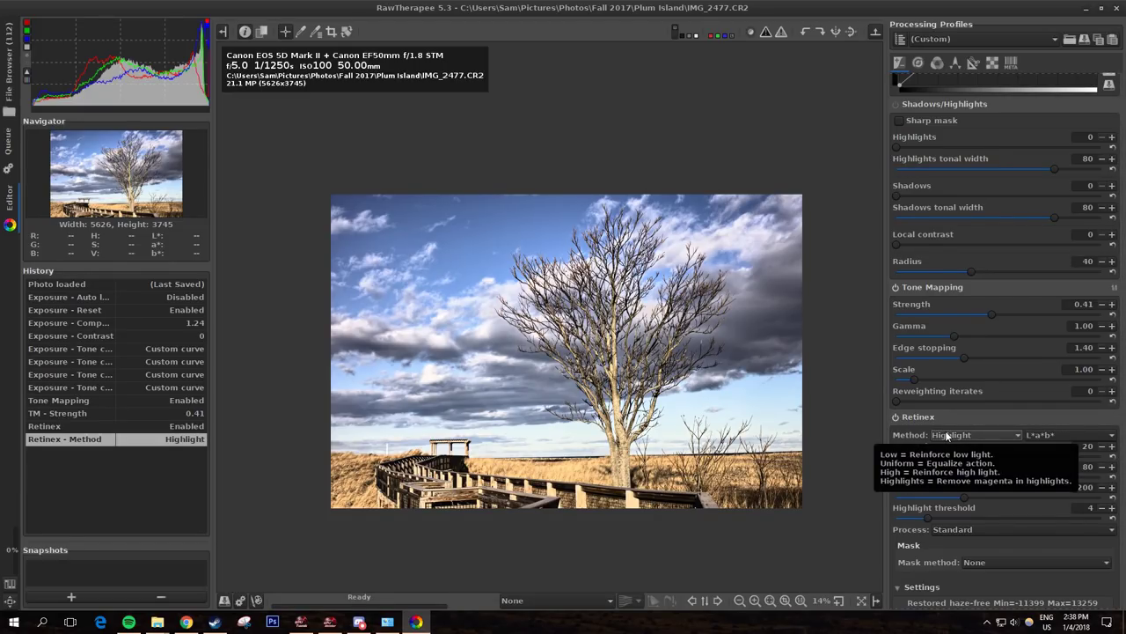
{"action": "left_click", "coordinate": [947, 435]}
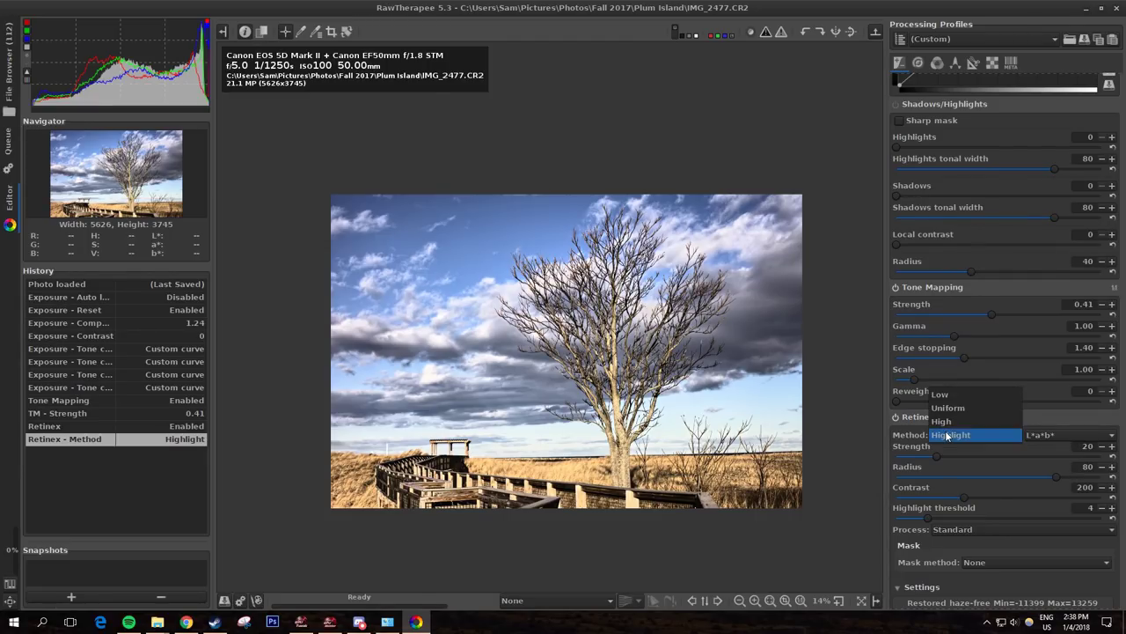
{"action": "left_click", "coordinate": [951, 395]}
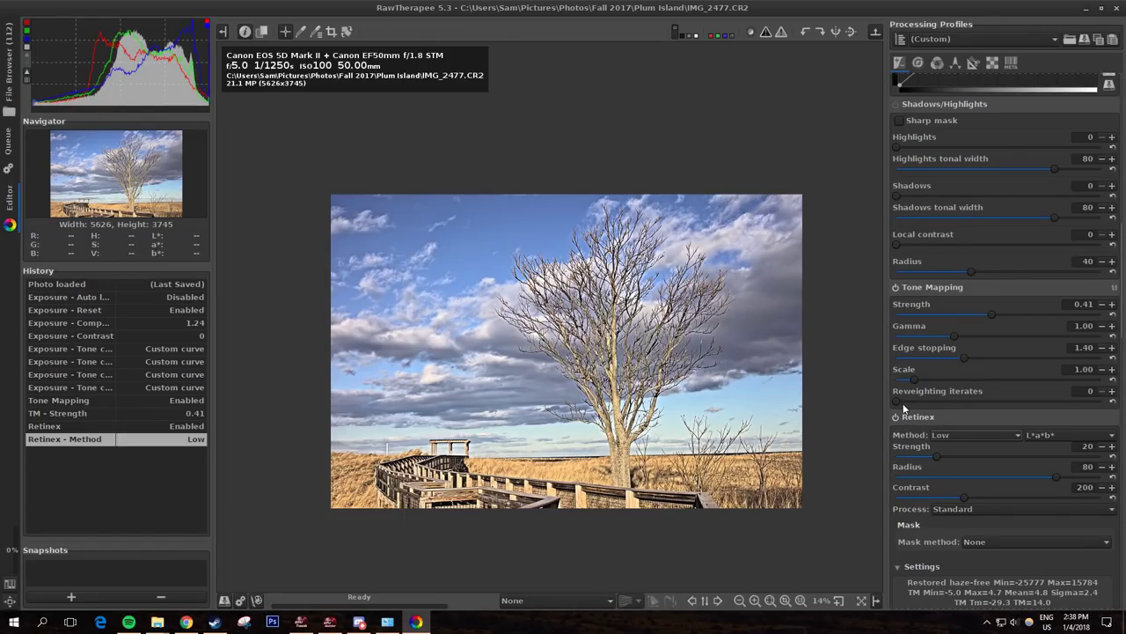
{"action": "left_click", "coordinate": [966, 432]}
{"action": "left_click", "coordinate": [965, 448]}
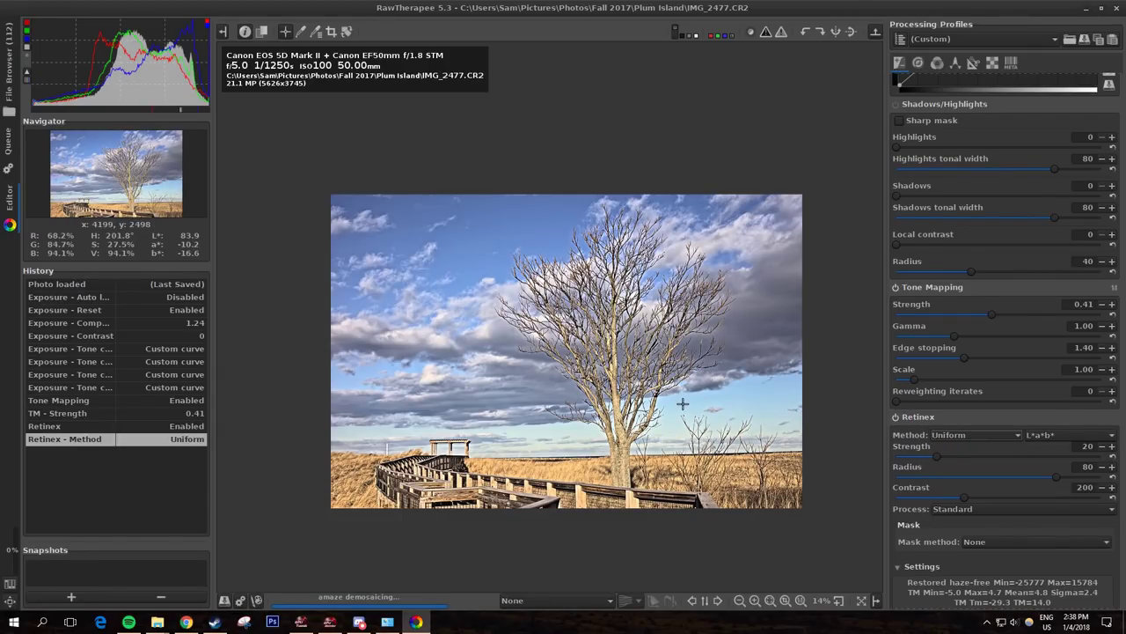
{"action": "left_click", "coordinate": [896, 417]}
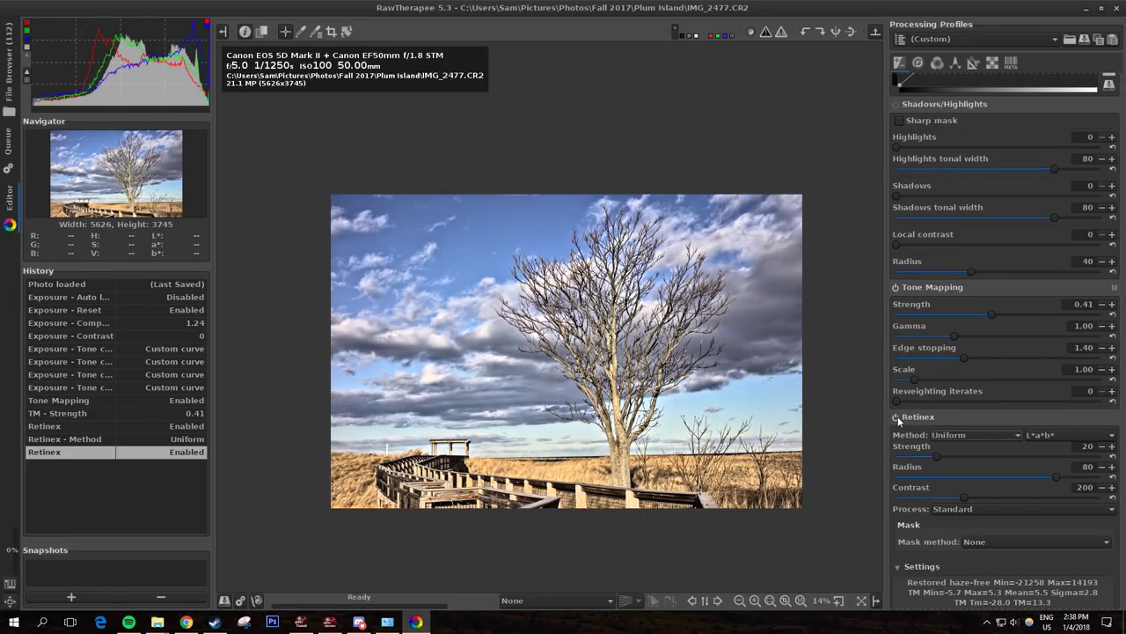
{"action": "left_click", "coordinate": [897, 419]}
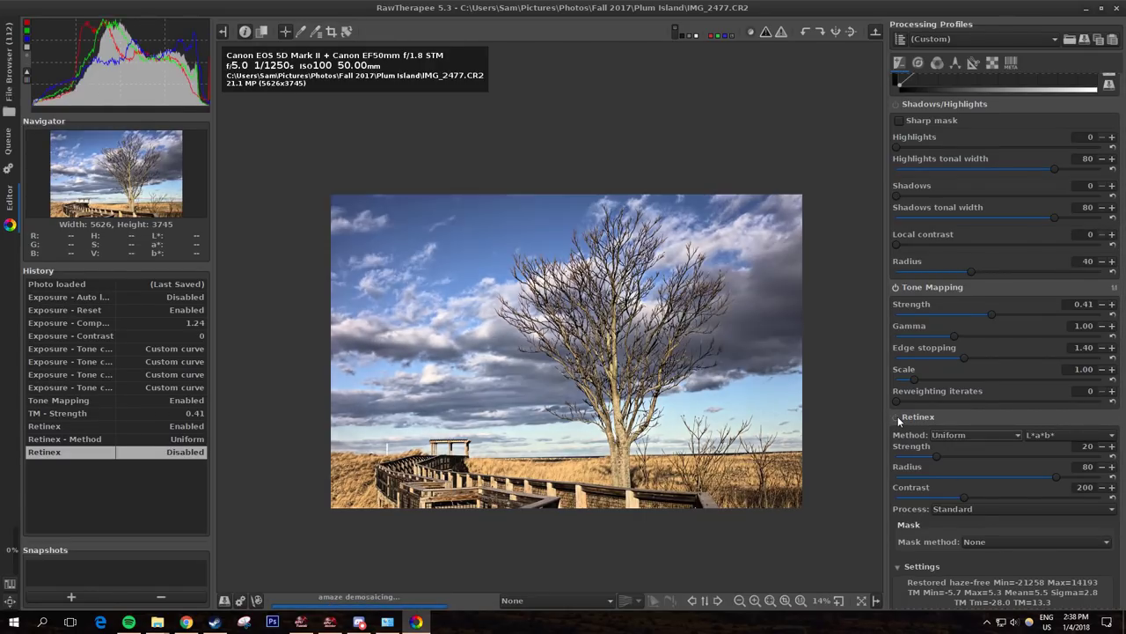
{"action": "left_click", "coordinate": [897, 417]}
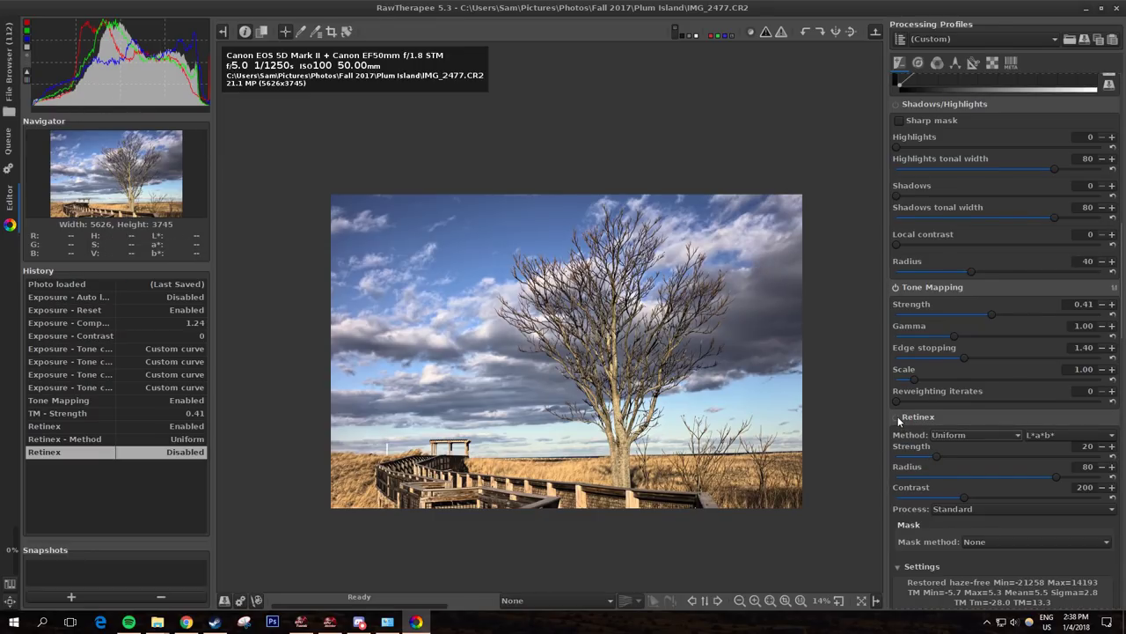
Step: Lower Retinex strength from 20 to 4, checking the branches zoomed in before fitting again
{"action": "left_click_drag", "start_coordinate": [935, 457], "coordinate": [904, 463]}
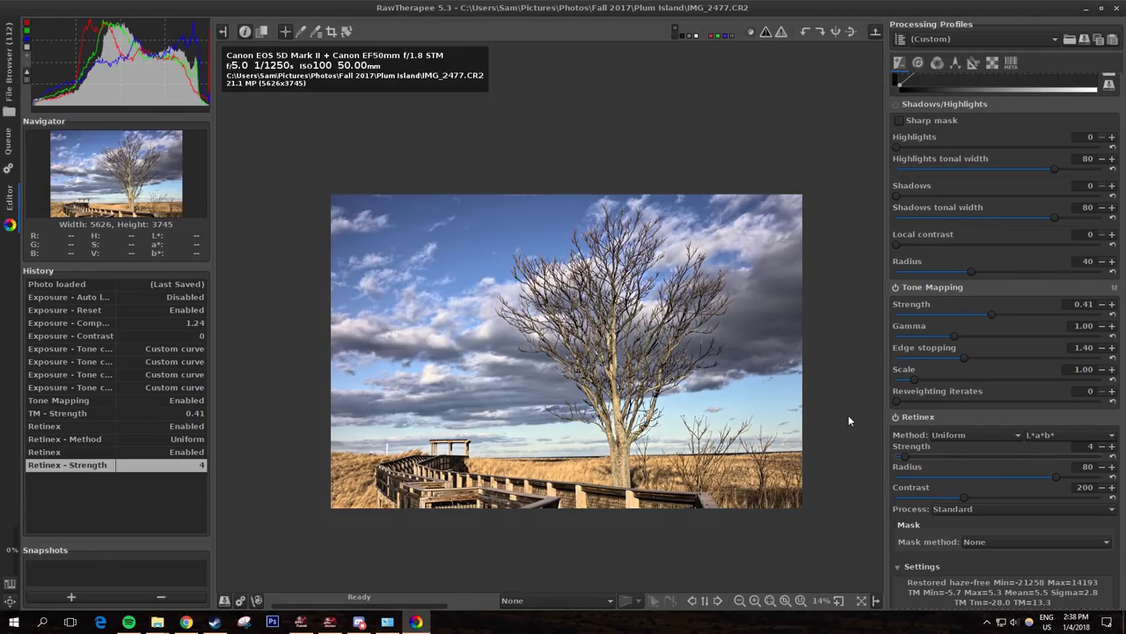
{"action": "scroll", "coordinate": [712, 171], "scroll_direction": "up", "scroll_amount": 3}
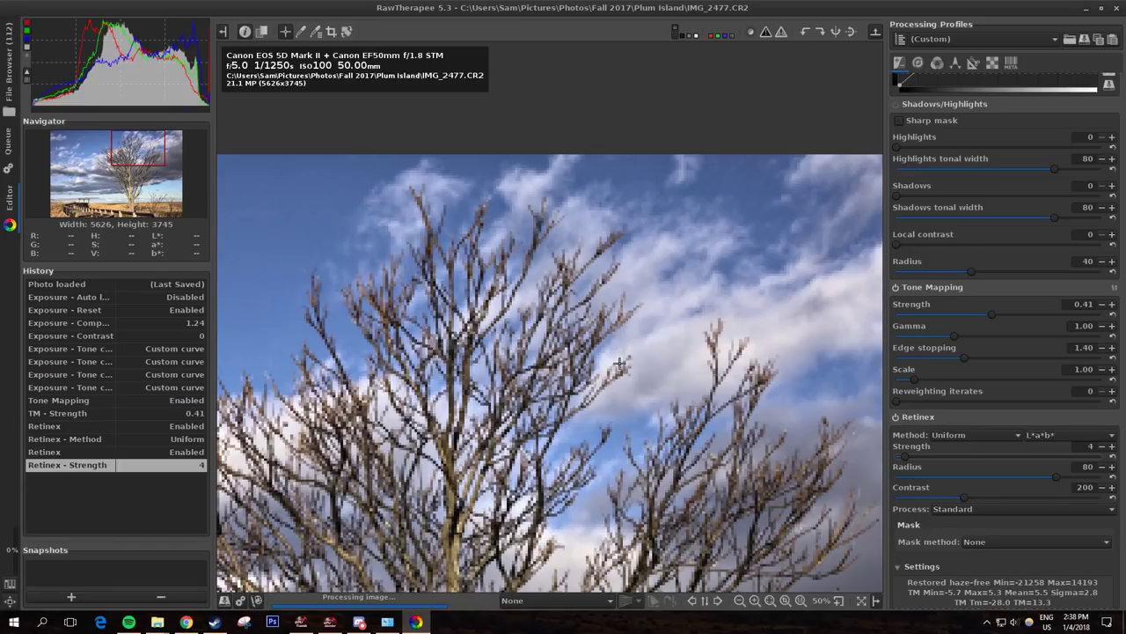
{"action": "scroll", "coordinate": [586, 401], "scroll_direction": "up", "scroll_amount": 2}
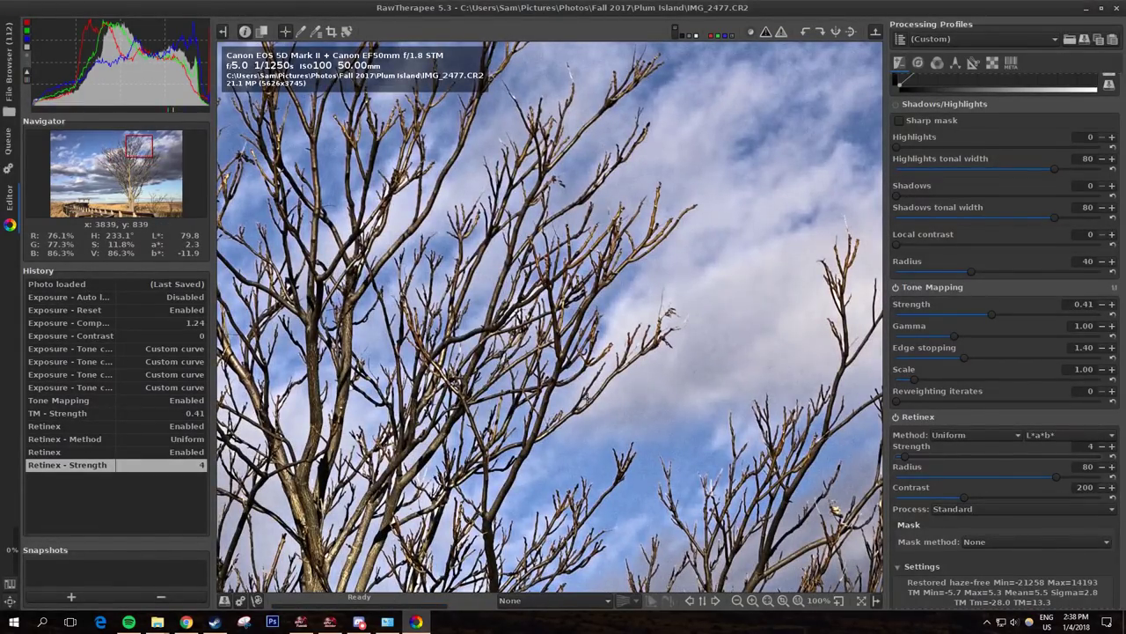
{"action": "scroll", "coordinate": [586, 400], "scroll_direction": "down", "scroll_amount": 4}
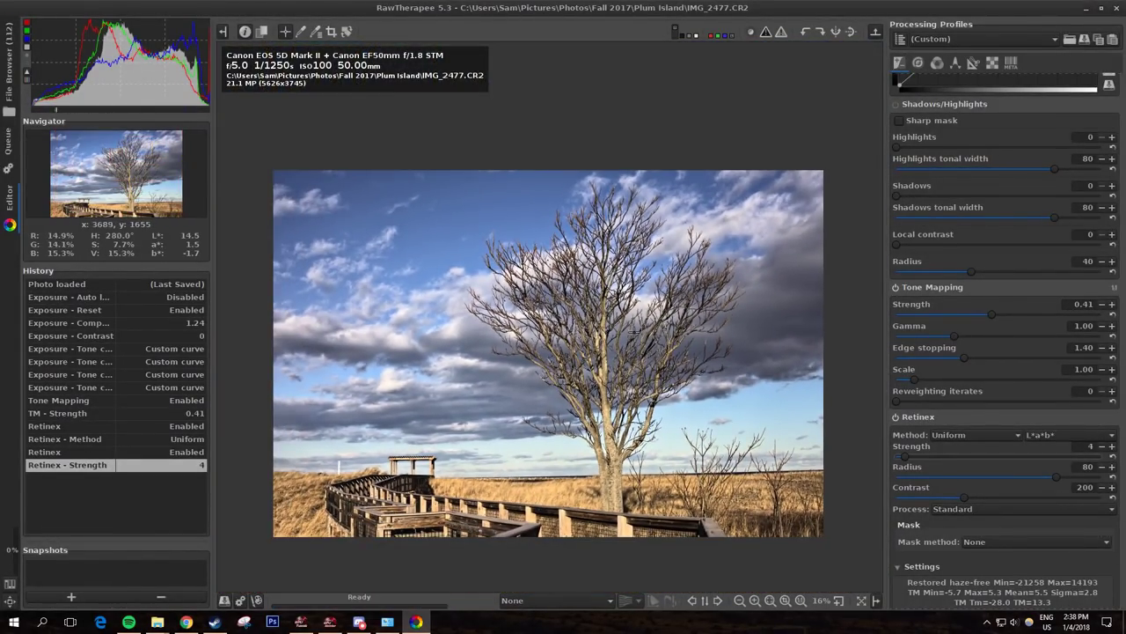
{"action": "scroll", "coordinate": [993, 451], "scroll_direction": "down", "scroll_amount": 10}
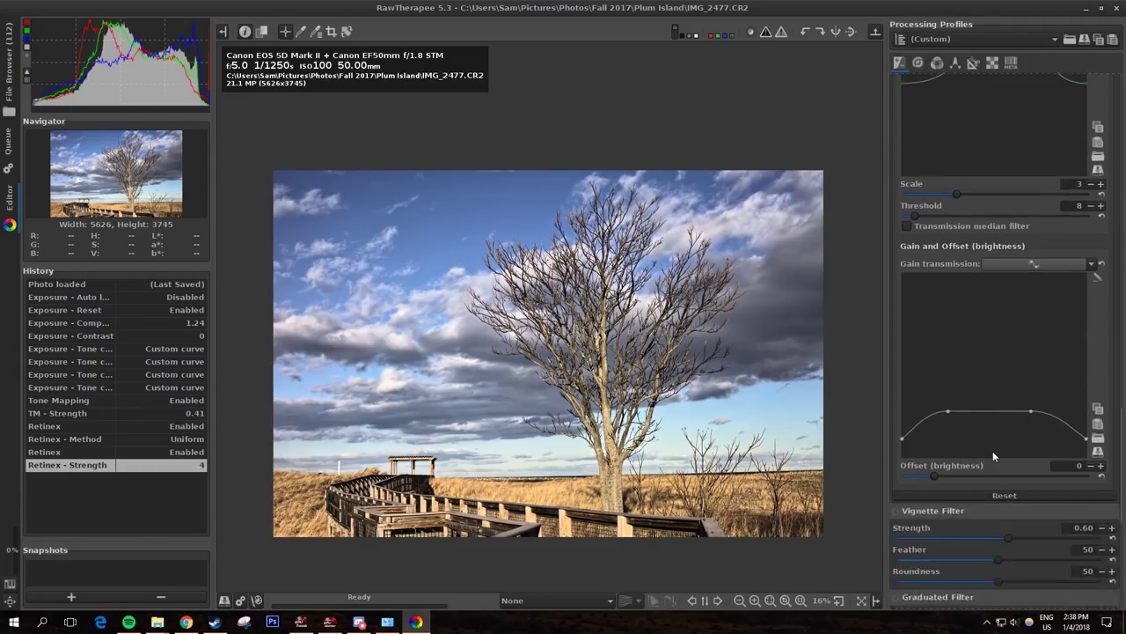
{"action": "scroll", "coordinate": [992, 450], "scroll_direction": "down", "scroll_amount": 3}
{"action": "scroll", "coordinate": [993, 451], "scroll_direction": "up", "scroll_amount": 8}
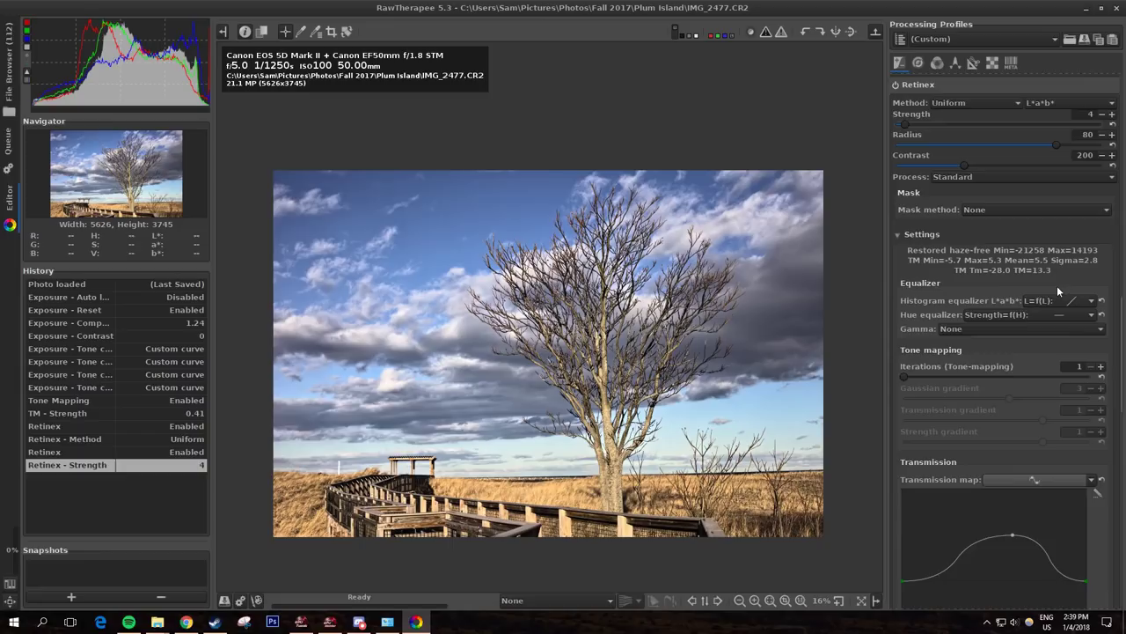
{"action": "scroll", "coordinate": [1058, 290], "scroll_direction": "down", "scroll_amount": 3}
{"action": "scroll", "coordinate": [942, 182], "scroll_direction": "down", "scroll_amount": 8}
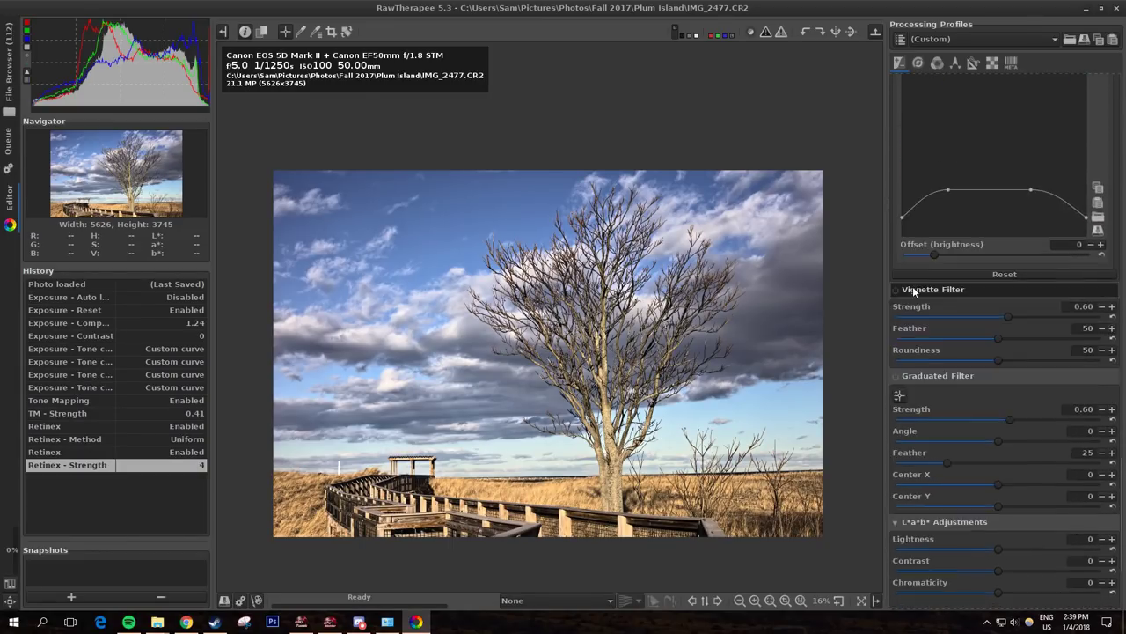
Step: Enable the Vignette Filter, trial a stronger strength, then reset strength to 0.00
{"action": "left_click", "coordinate": [896, 234]}
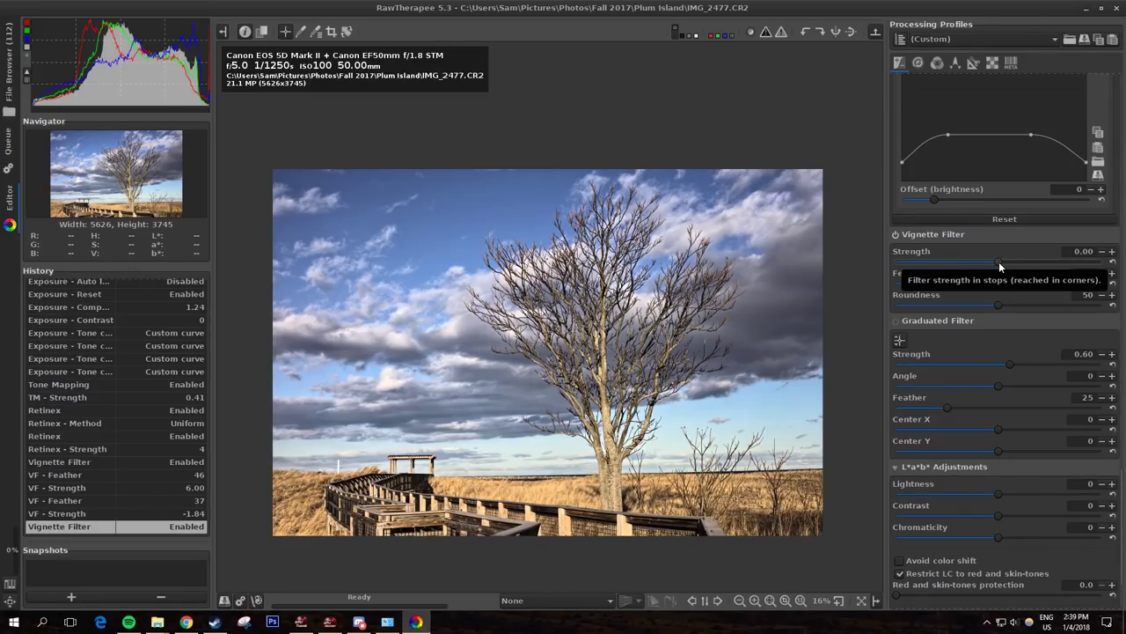
{"action": "mouse_move", "coordinate": [999, 262]}
{"action": "left_mouse_down"}
{"action": "mouse_move", "coordinate": [1018, 261]}
{"action": "mouse_move", "coordinate": [987, 262]}
{"action": "left_mouse_up"}
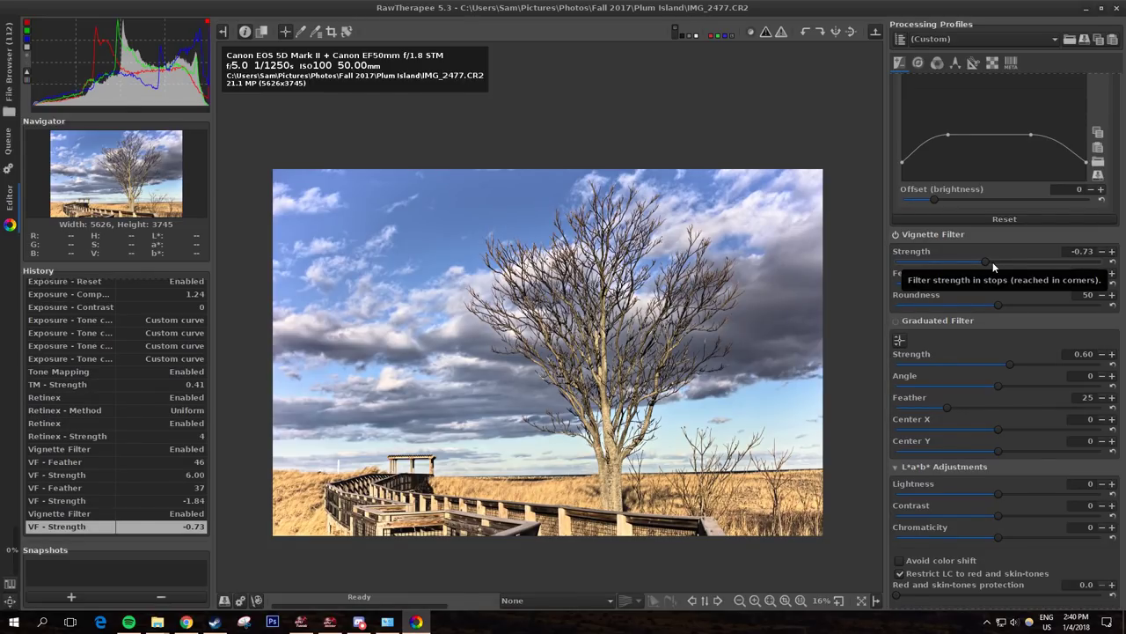
{"action": "left_click", "coordinate": [1113, 263]}
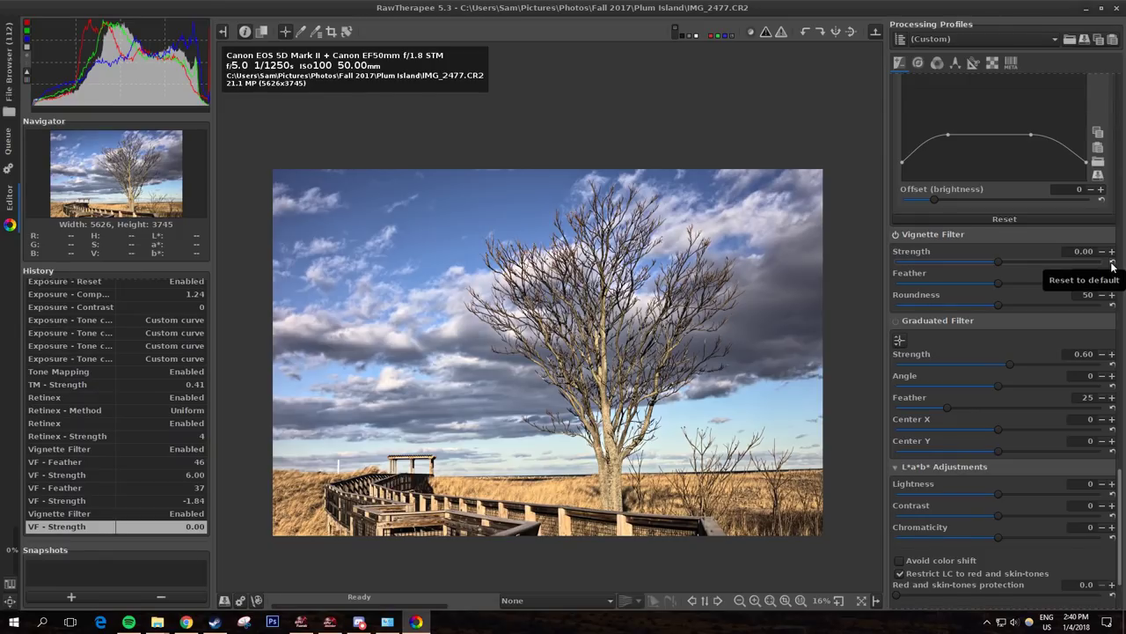
Step: Disable the Vignette Filter and enable the Graduated Filter with a softer feather
{"action": "left_click", "coordinate": [896, 235]}
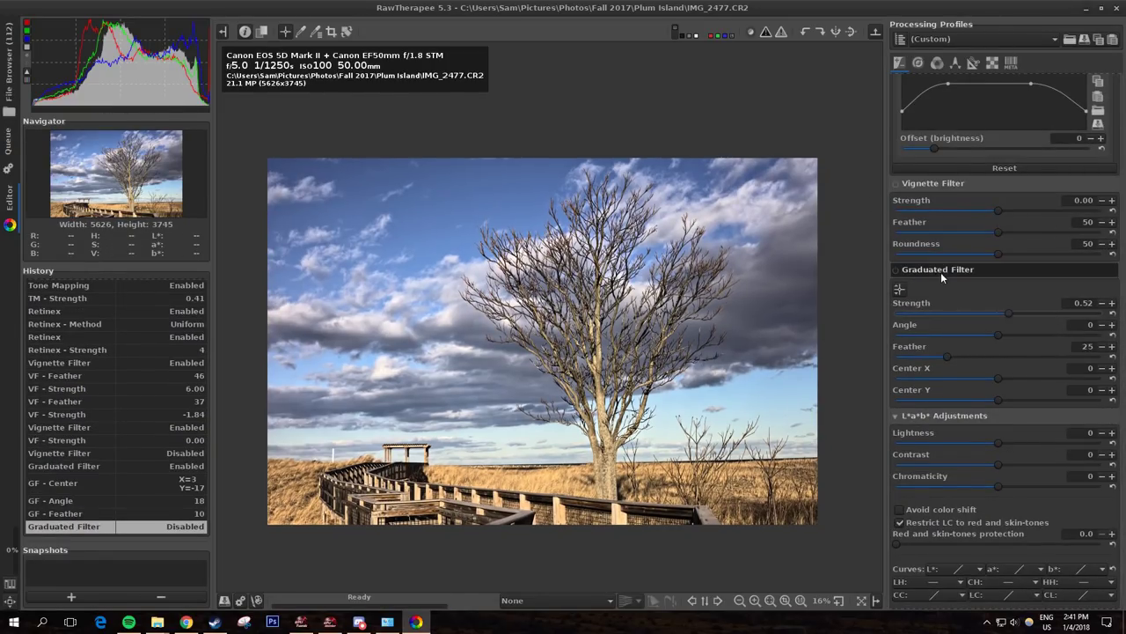
{"action": "left_click", "coordinate": [897, 269]}
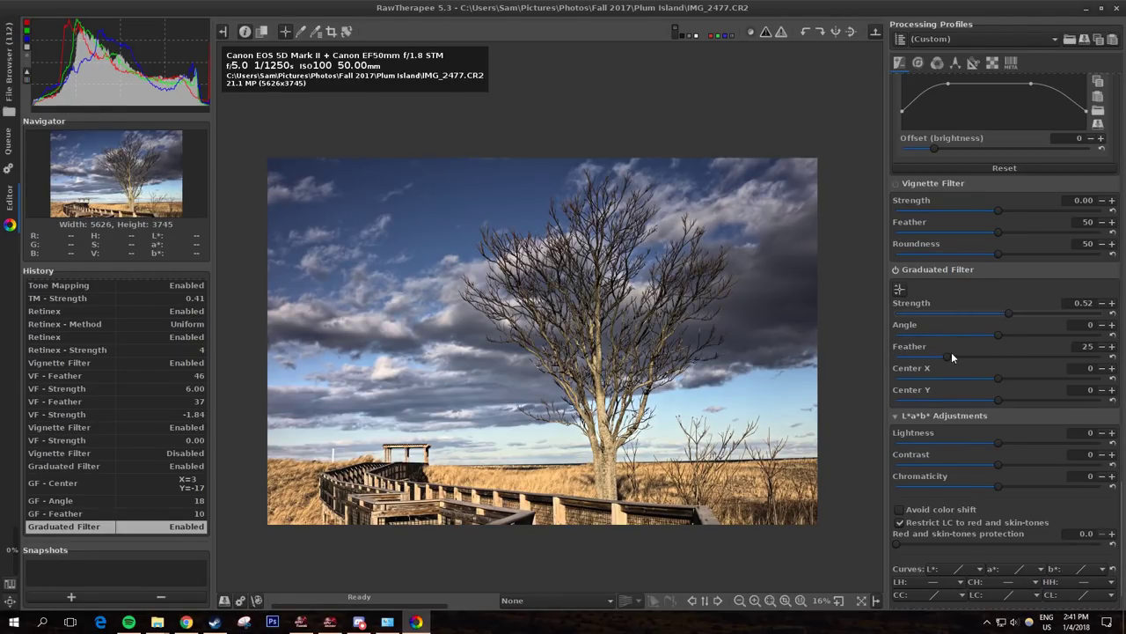
{"action": "left_click_drag", "start_coordinate": [948, 358], "coordinate": [981, 366]}
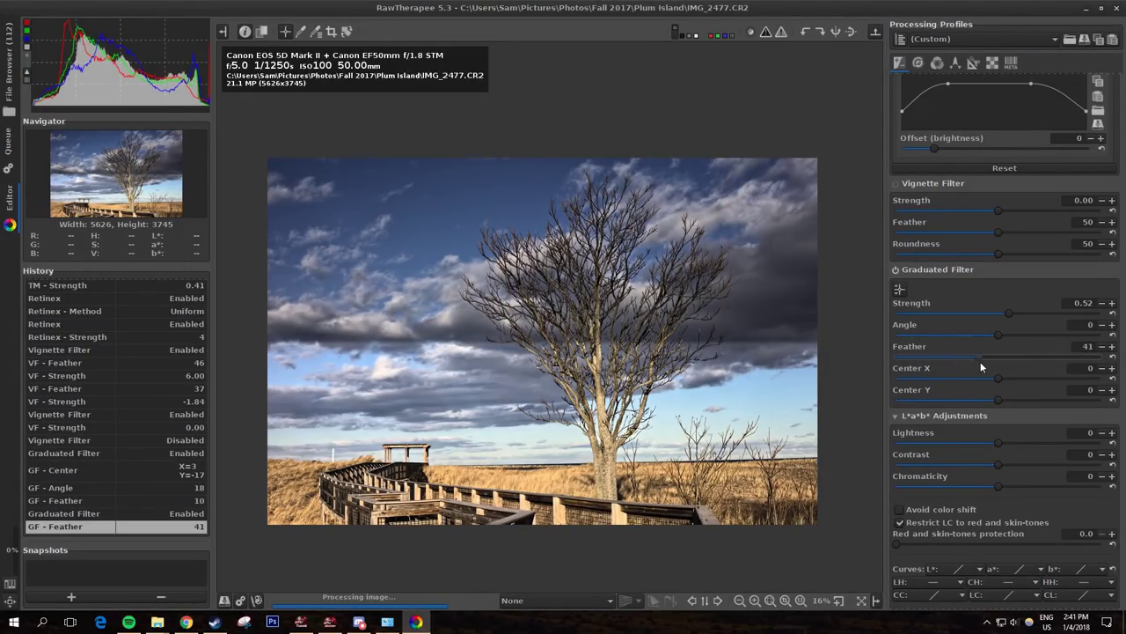
Step: Reposition and tighten the gradient on the photo, tilting it to 4 degrees over the tree
{"action": "left_click", "coordinate": [898, 289]}
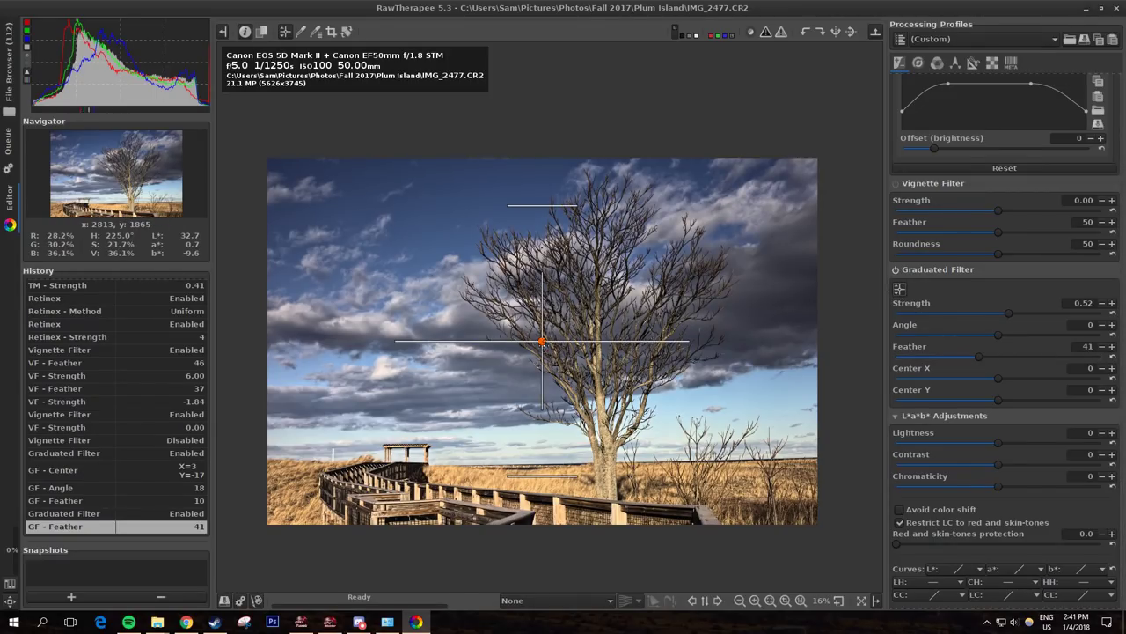
{"action": "left_click_drag", "start_coordinate": [542, 341], "coordinate": [575, 376]}
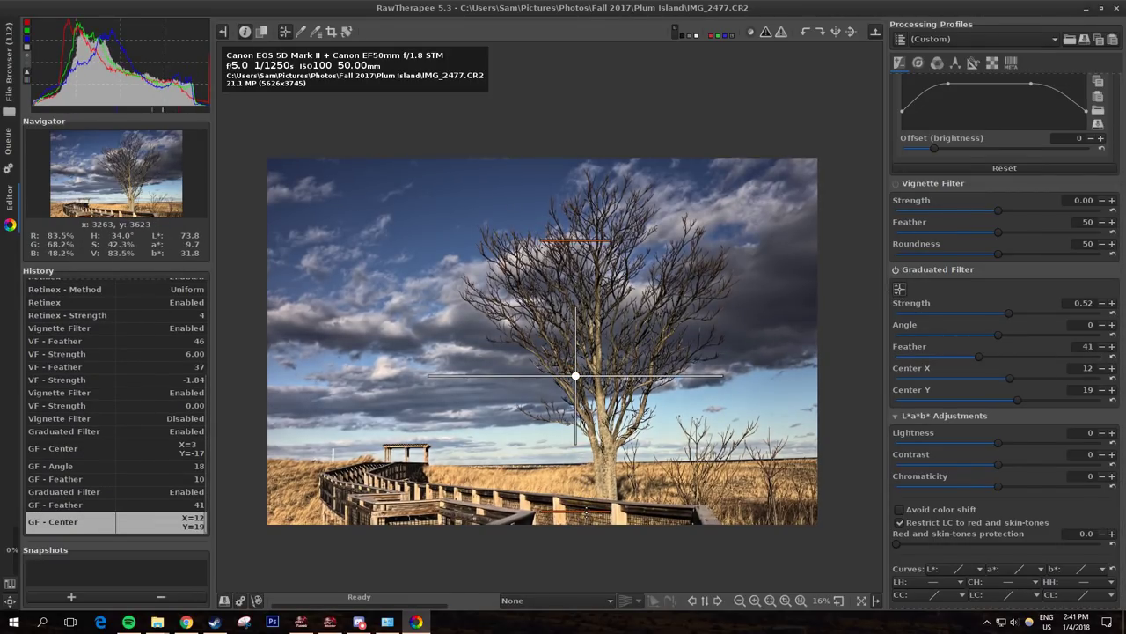
{"action": "left_click_drag", "start_coordinate": [575, 240], "coordinate": [576, 435]}
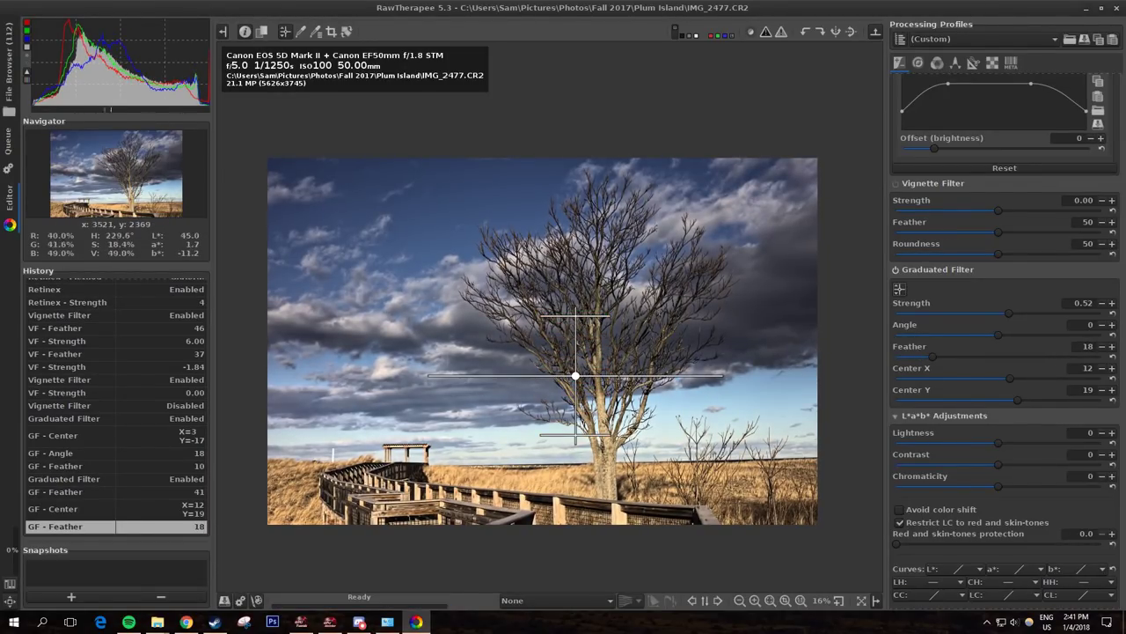
{"action": "left_click_drag", "start_coordinate": [625, 377], "coordinate": [554, 387]}
{"action": "left_click_drag", "start_coordinate": [440, 382], "coordinate": [440, 389]}
{"action": "left_click_drag", "start_coordinate": [539, 383], "coordinate": [589, 320]}
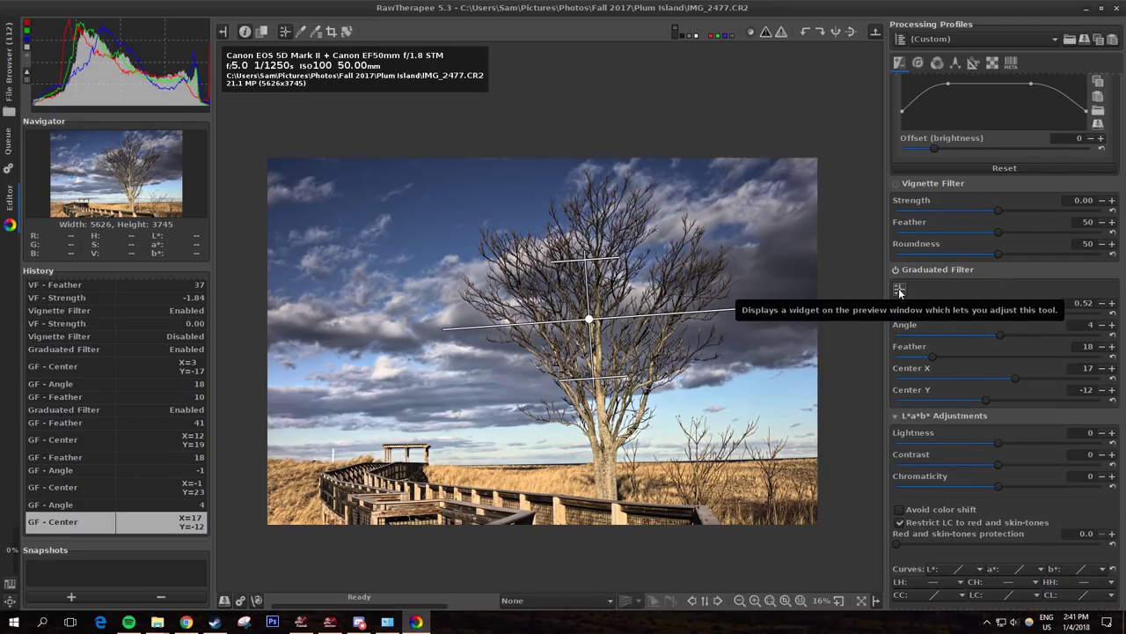
Step: Hide the gradient guides and disable the Graduated Filter
{"action": "left_click", "coordinate": [899, 291]}
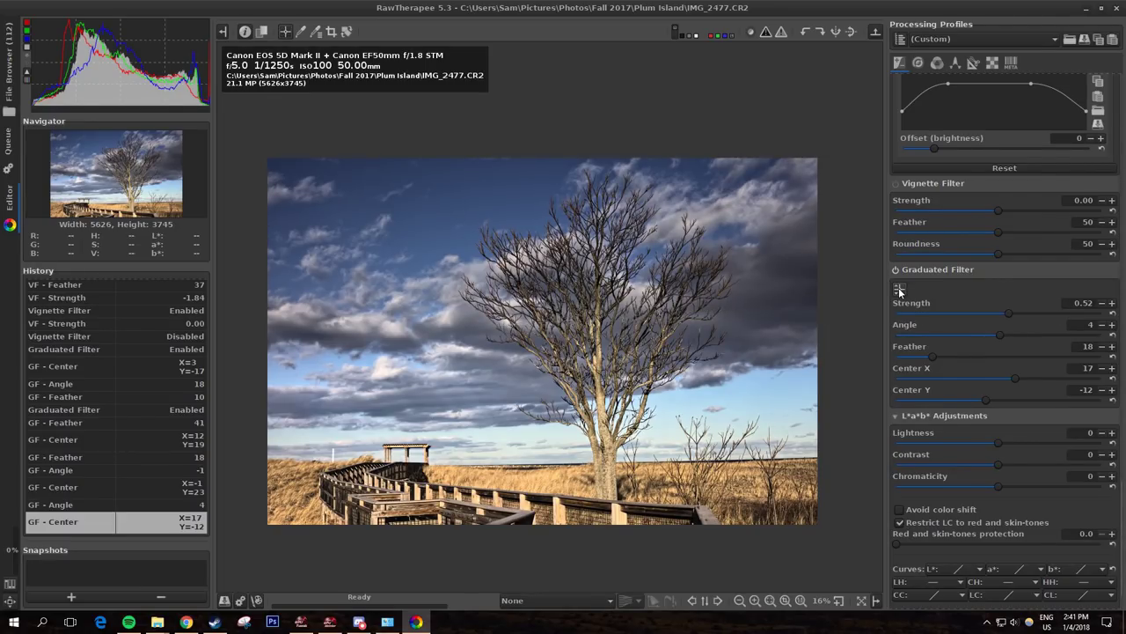
{"action": "scroll", "coordinate": [928, 310], "scroll_direction": "up", "scroll_amount": 1}
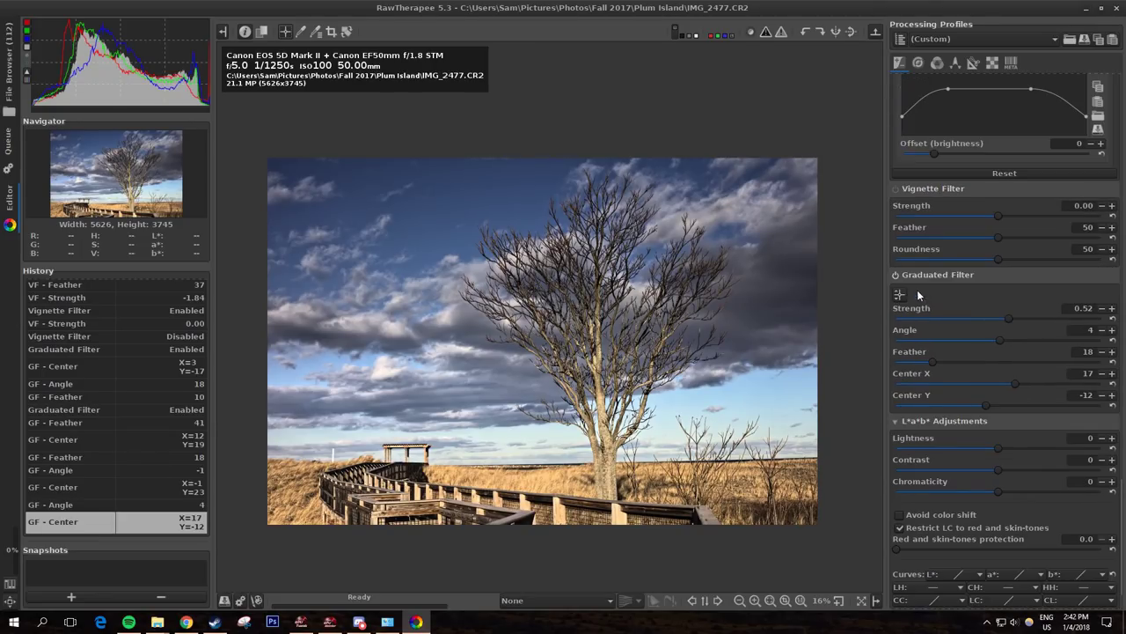
{"action": "left_click", "coordinate": [895, 275]}
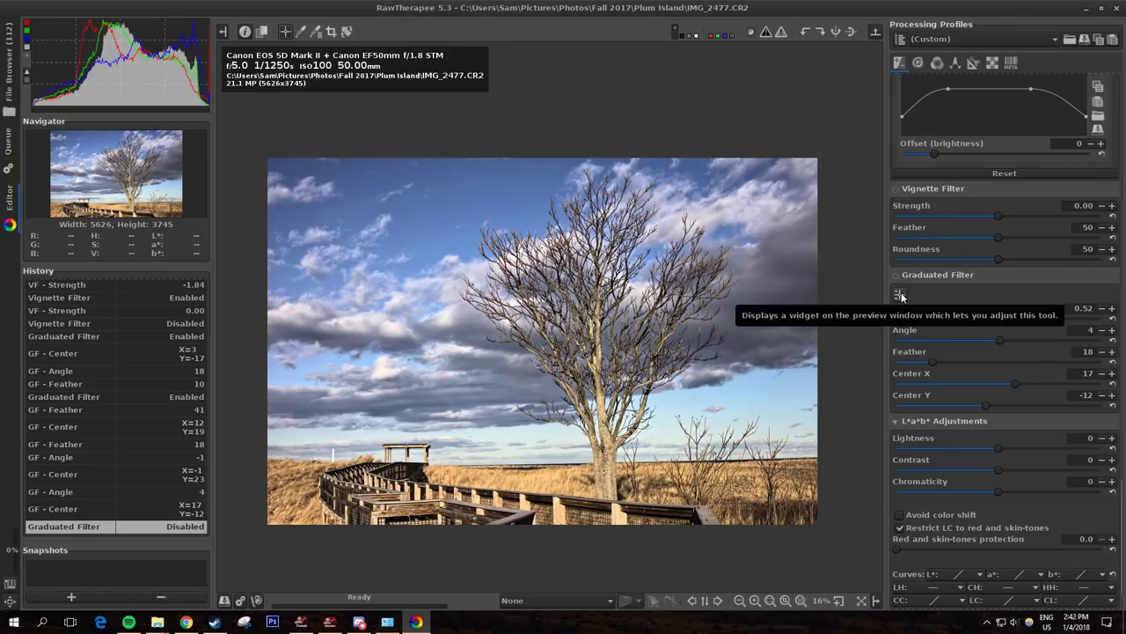
{"action": "scroll", "coordinate": [1044, 380], "scroll_direction": "down", "scroll_amount": 2}
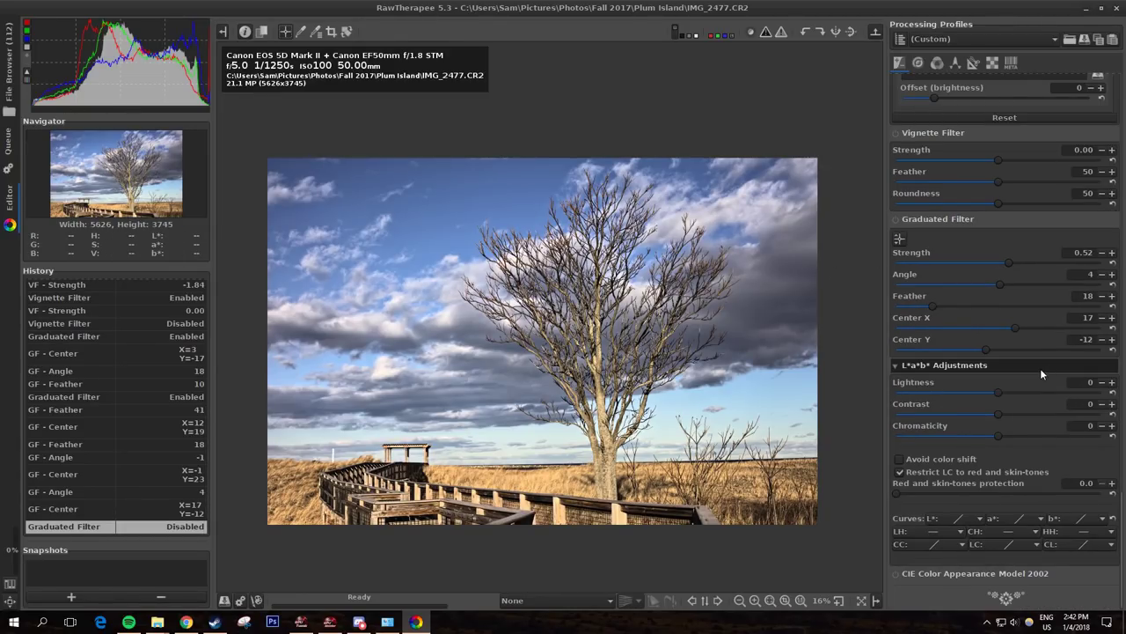
{"action": "scroll", "coordinate": [1007, 303], "scroll_direction": "up", "scroll_amount": 10}
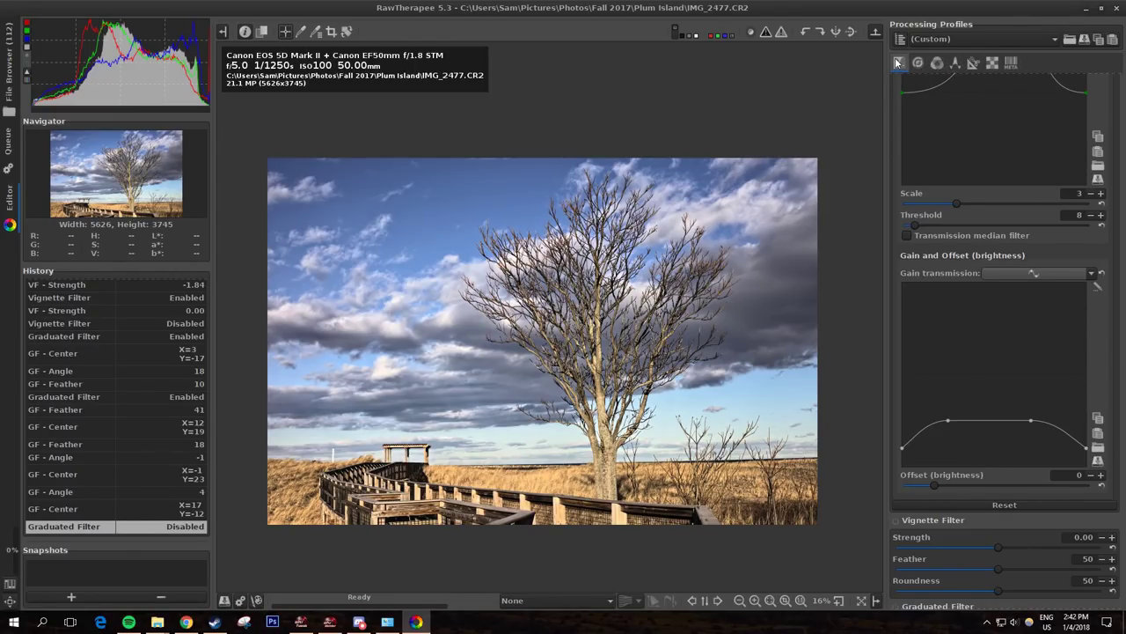
Step: Spot-pick the sky on the Color tab for a custom white balance of 5526 temperature, 1.095 tint
{"action": "left_click", "coordinate": [937, 62]}
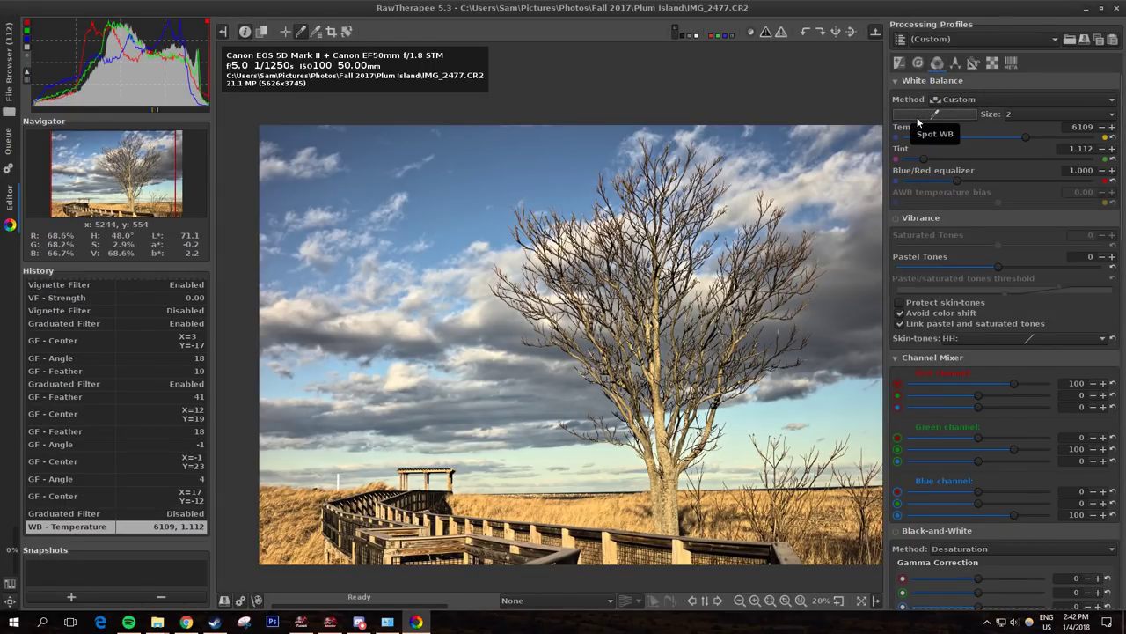
{"action": "left_click", "coordinate": [917, 122]}
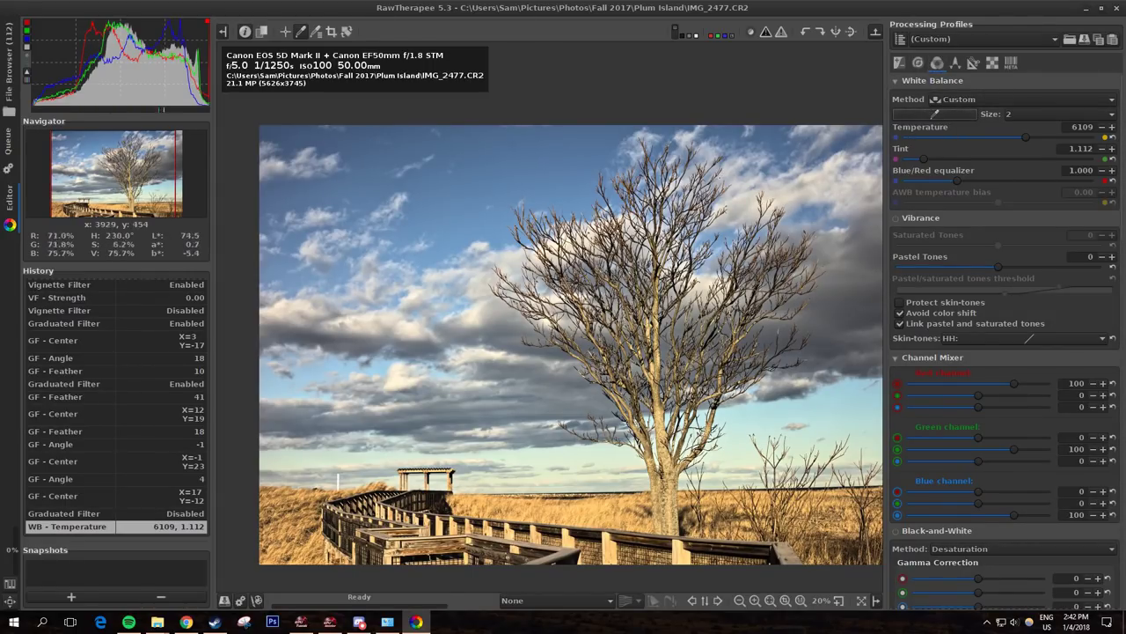
{"action": "left_click", "coordinate": [376, 324]}
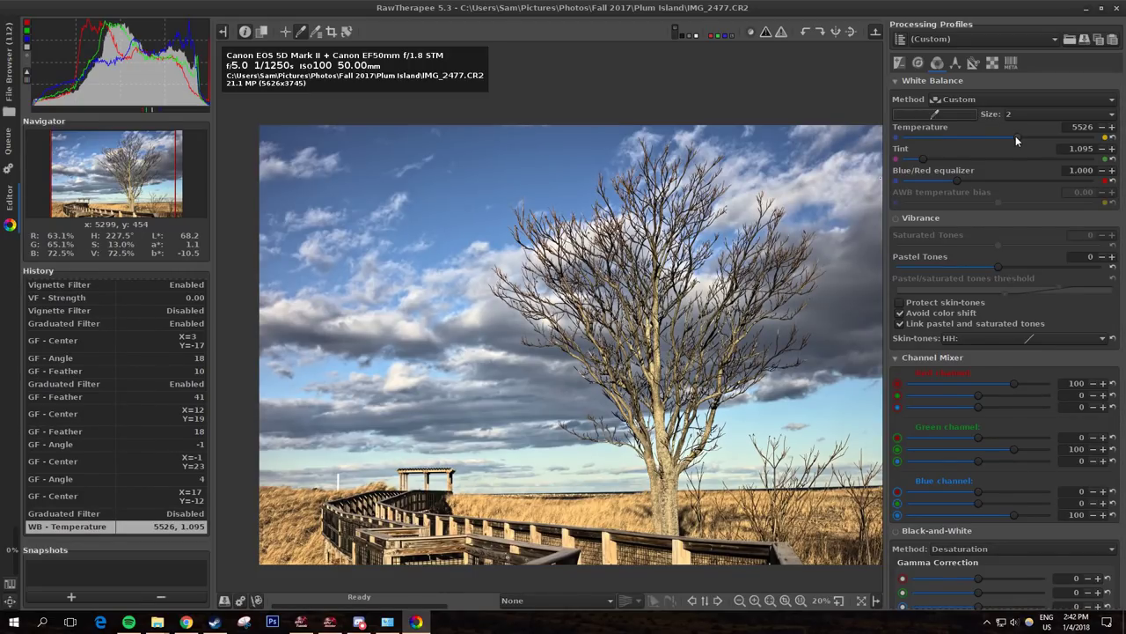
{"action": "left_click_drag", "start_coordinate": [542, 180], "coordinate": [498, 169]}
{"action": "scroll", "coordinate": [498, 169], "scroll_direction": "down", "scroll_amount": 1}
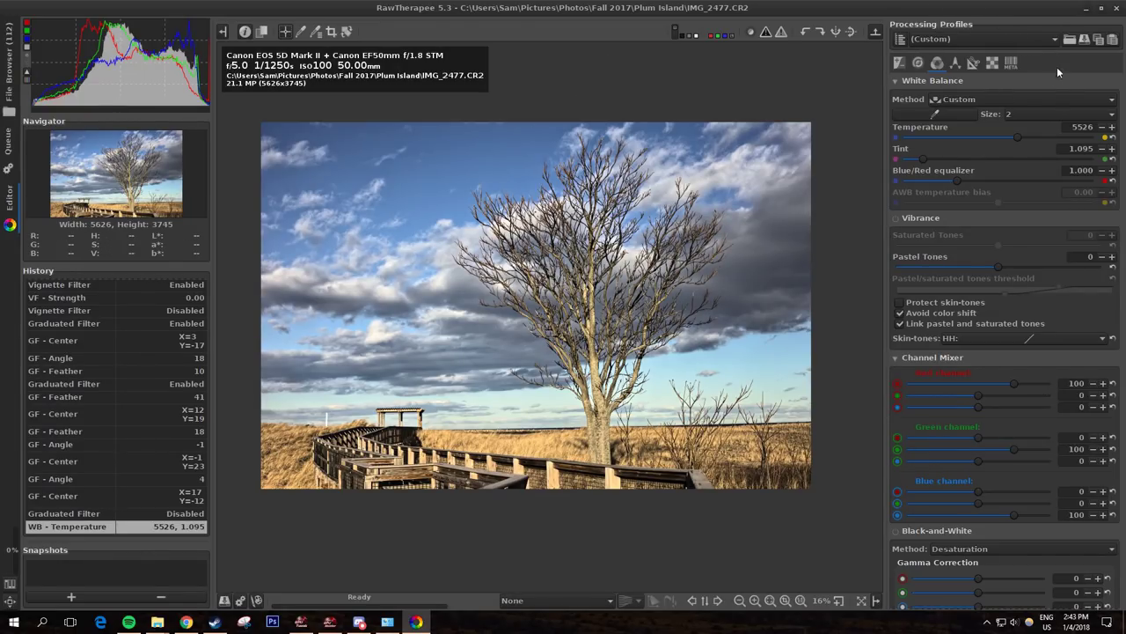
Step: Try the Daylight and Cloudy white balance presets, then lower temperature to 5336 and trial a higher tint
{"action": "left_click", "coordinate": [1037, 99]}
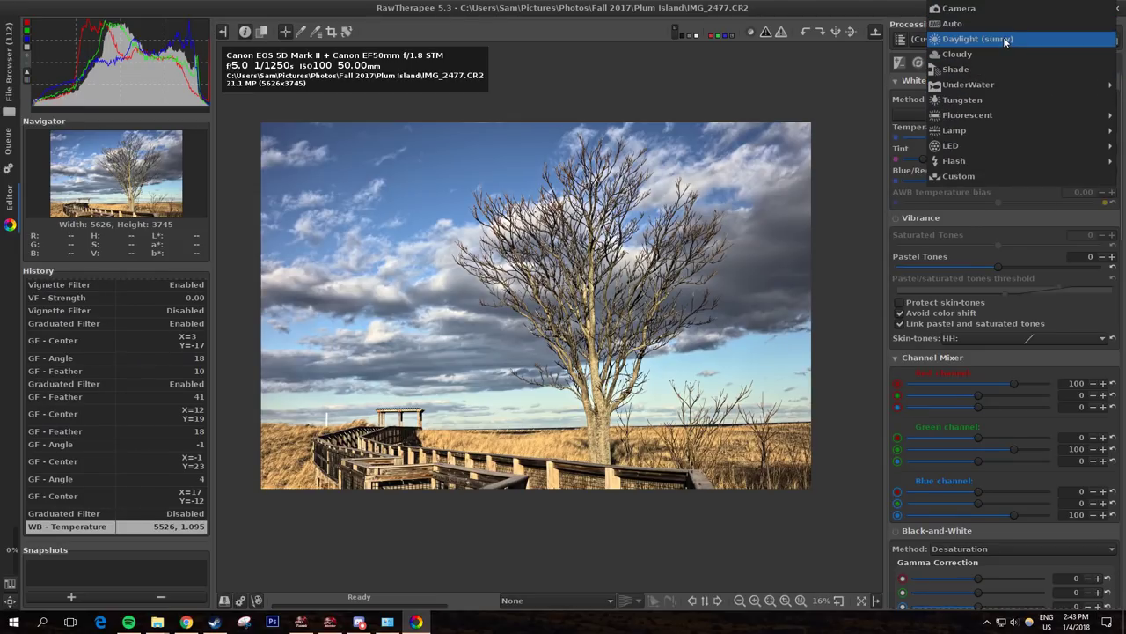
{"action": "left_click", "coordinate": [1003, 38]}
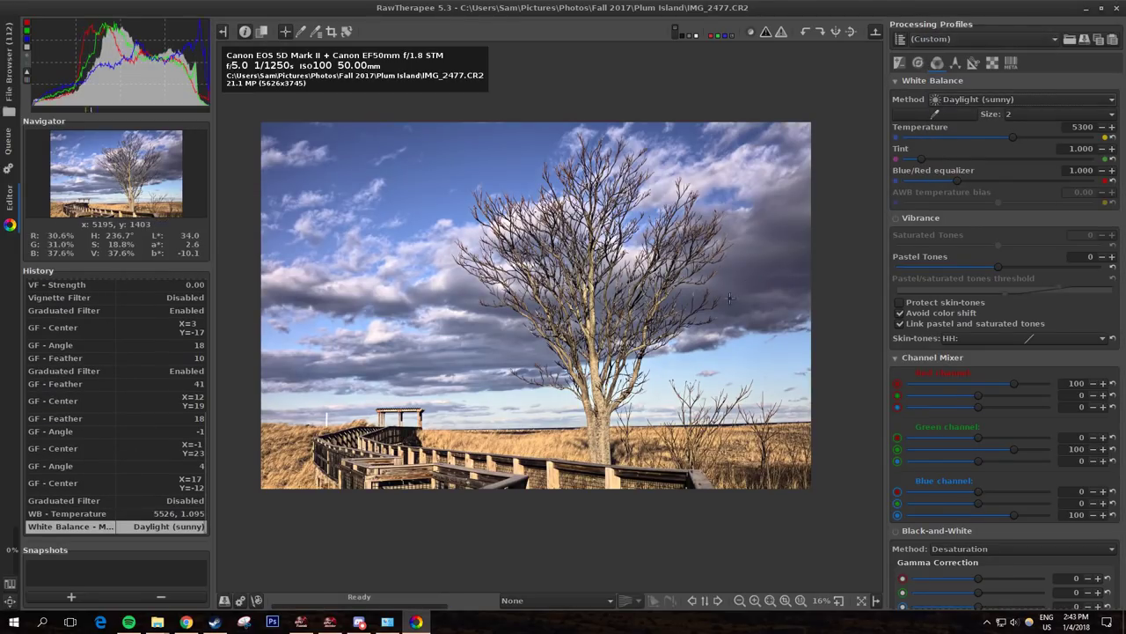
{"action": "left_click", "coordinate": [1012, 99]}
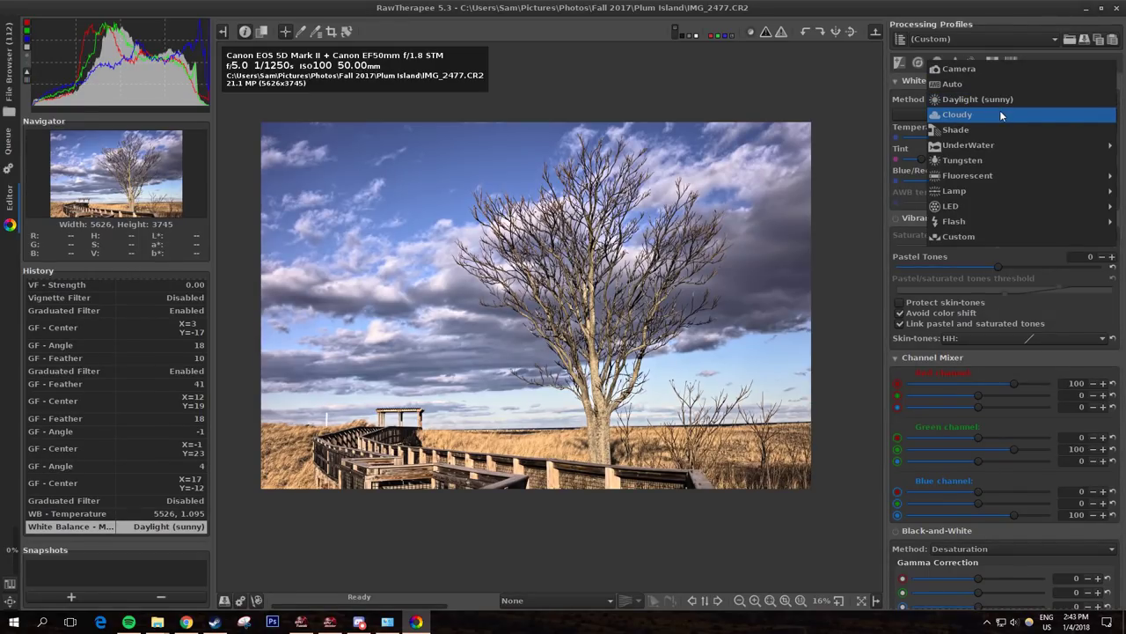
{"action": "left_click", "coordinate": [1001, 115]}
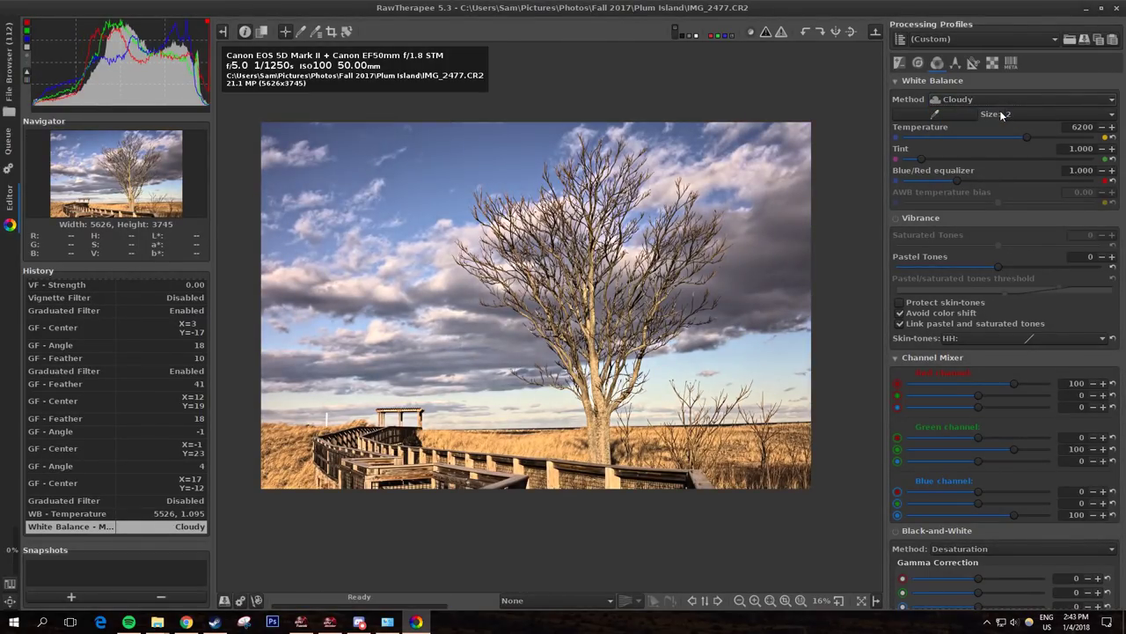
{"action": "left_click_drag", "start_coordinate": [1027, 139], "coordinate": [1014, 141]}
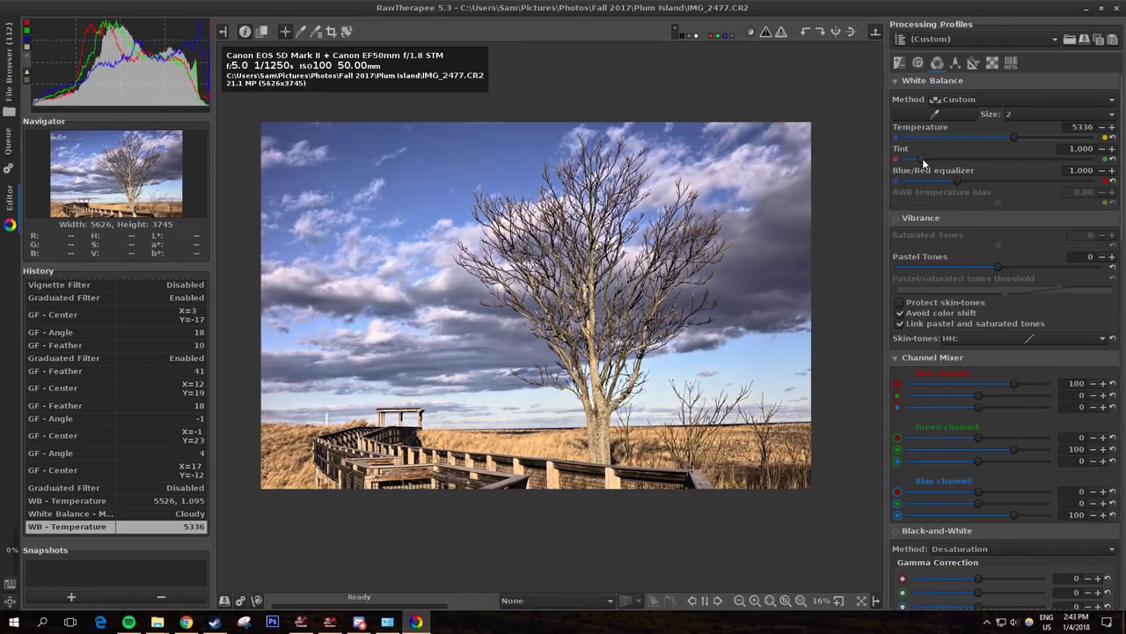
{"action": "mouse_move", "coordinate": [923, 158]}
{"action": "left_mouse_down"}
{"action": "mouse_move", "coordinate": [941, 161]}
{"action": "mouse_move", "coordinate": [931, 157]}
{"action": "left_mouse_up"}
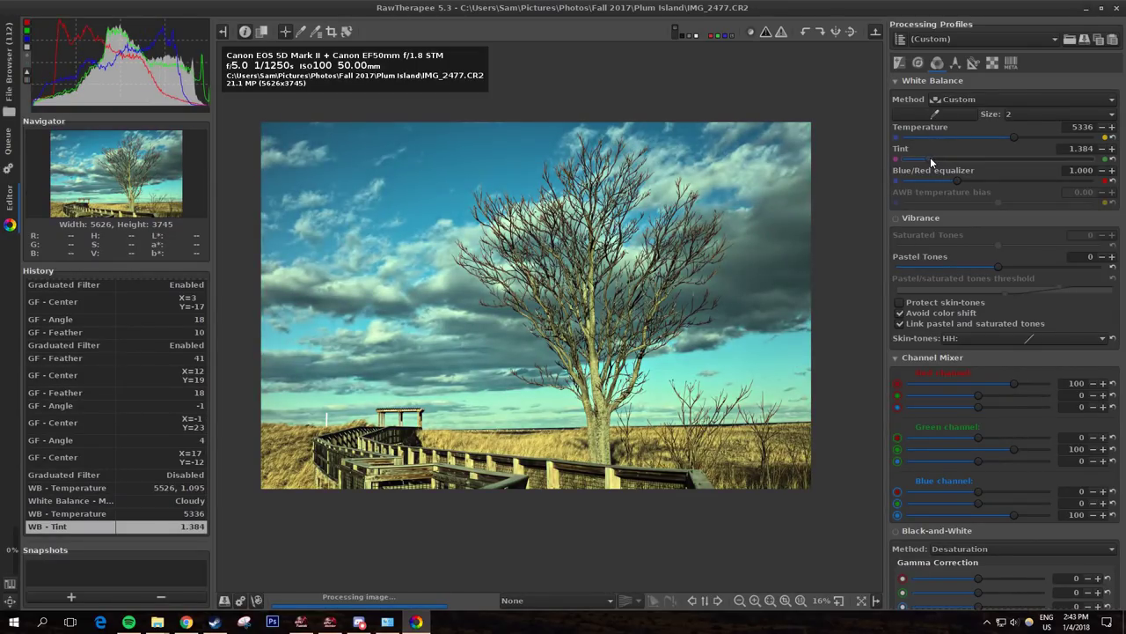
Step: Revert the tint test, set tint to 1.020, and enable Vibrance with pastel tones at 72
{"action": "left_click", "coordinate": [181, 513]}
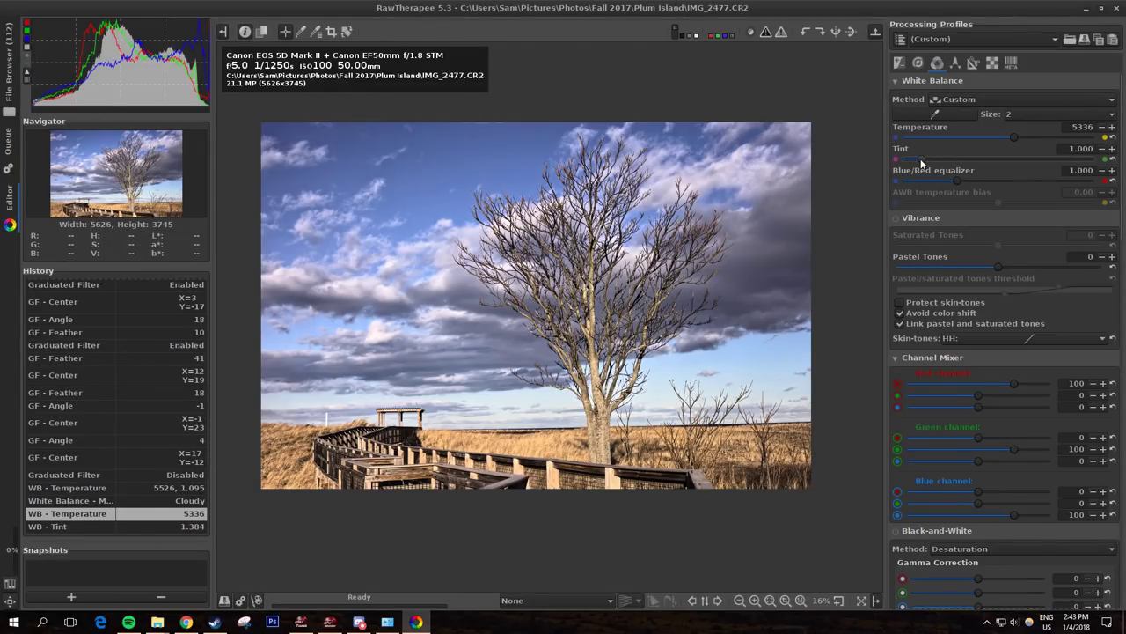
{"action": "left_click_drag", "start_coordinate": [922, 164], "coordinate": [926, 162]}
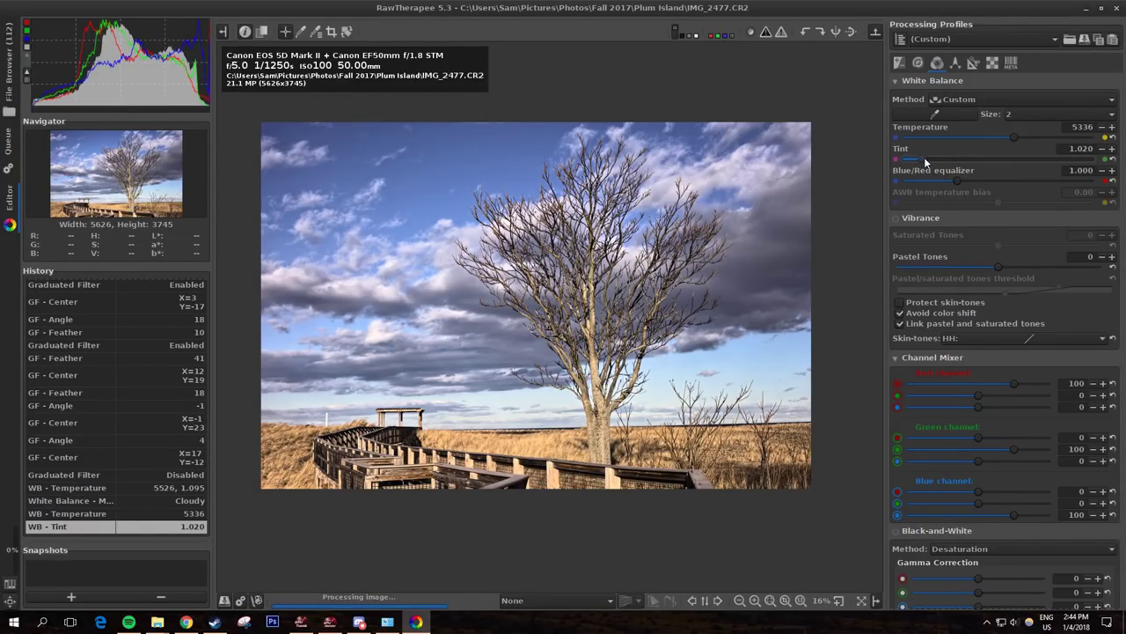
{"action": "left_click", "coordinate": [898, 219]}
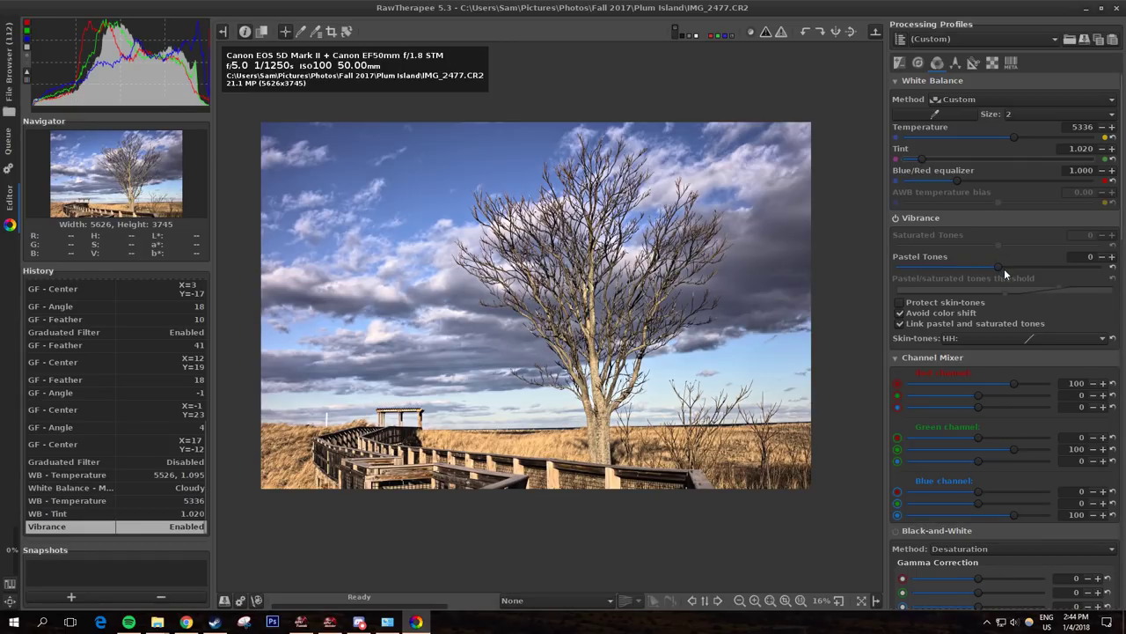
{"action": "left_click_drag", "start_coordinate": [1004, 269], "coordinate": [1079, 266]}
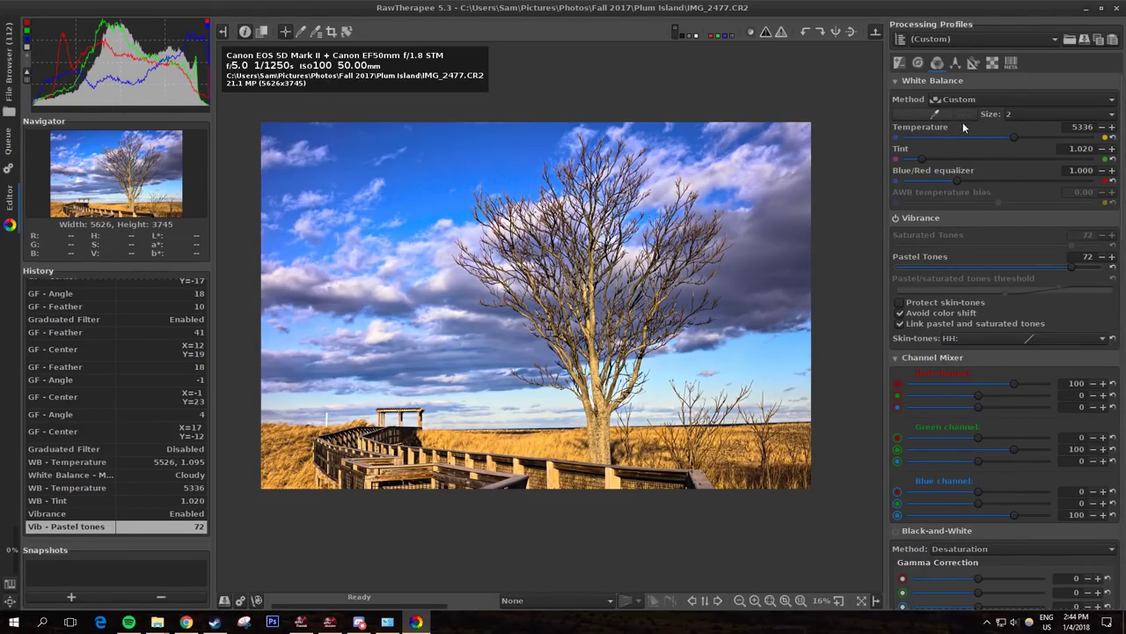
Step: Test a tint of 1.322, revert via History, then set the tint to 1.089
{"action": "scroll", "coordinate": [922, 155], "scroll_direction": "down", "scroll_amount": 8}
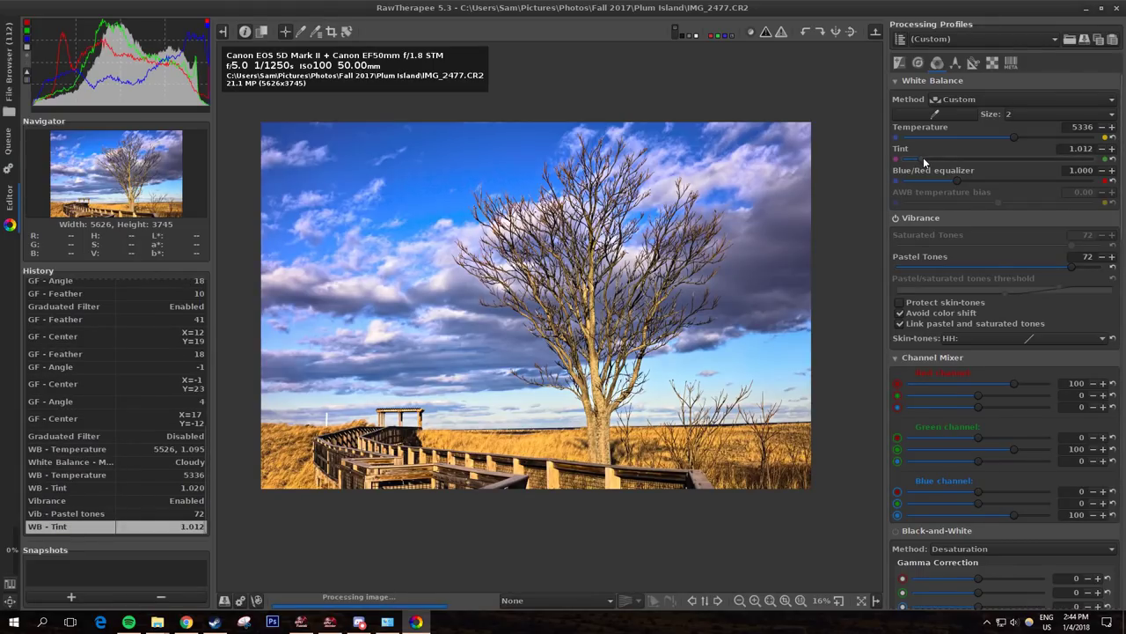
{"action": "scroll", "coordinate": [925, 159], "scroll_direction": "up", "scroll_amount": 5}
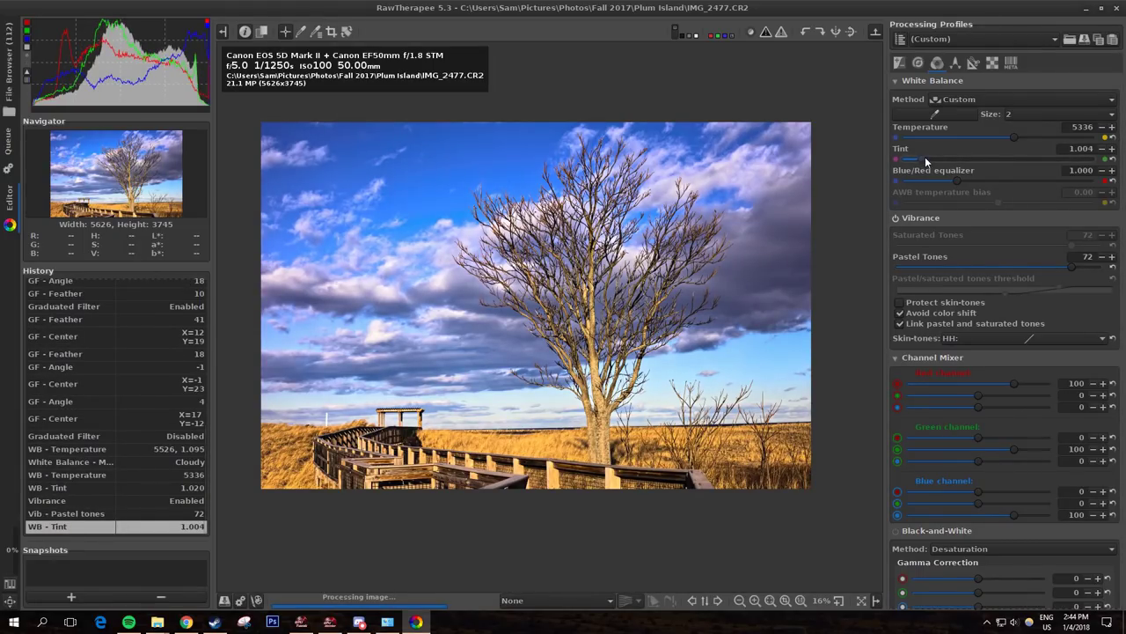
{"action": "left_click_drag", "start_coordinate": [924, 155], "coordinate": [931, 156]}
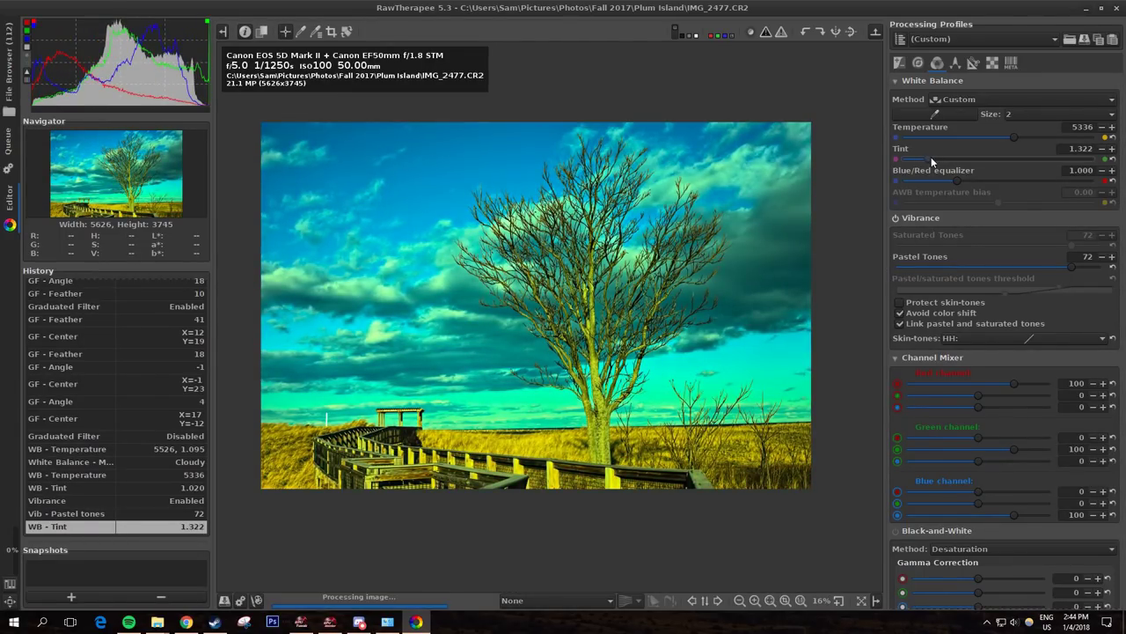
{"action": "left_click", "coordinate": [153, 513]}
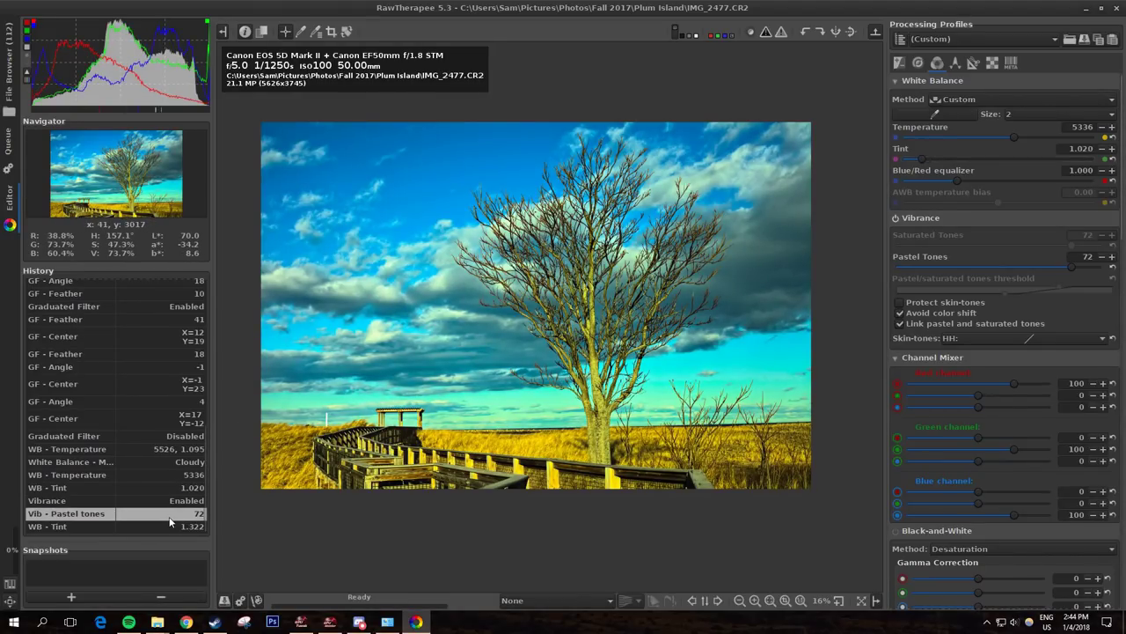
{"action": "left_click_drag", "start_coordinate": [923, 166], "coordinate": [928, 166]}
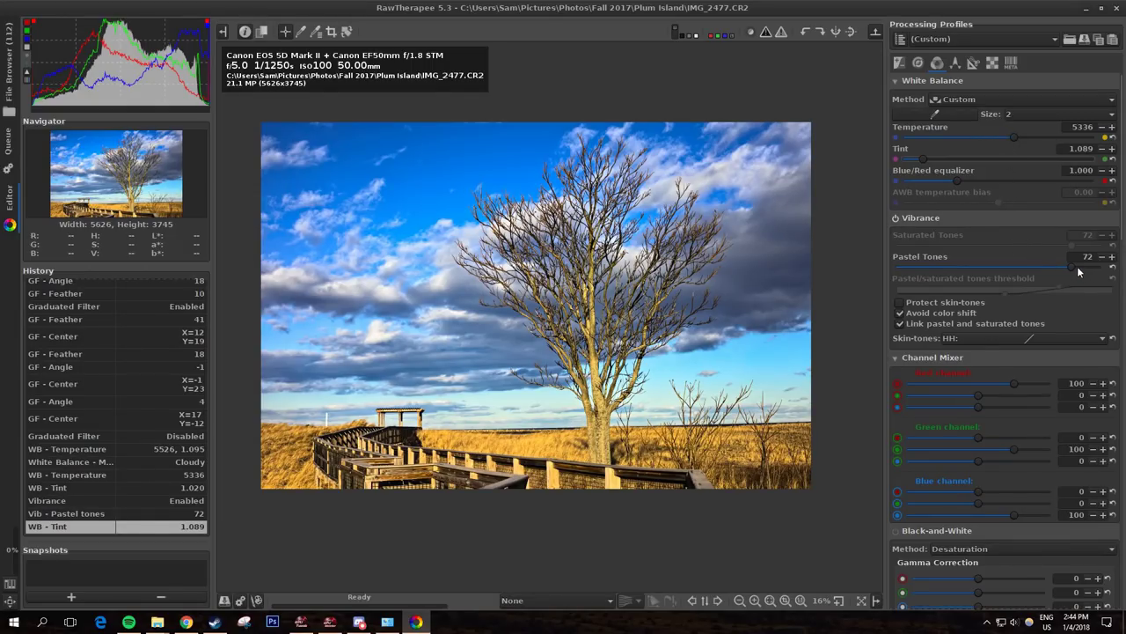
Step: Lower pastel tones to 50, leave skin-tone protection off, and unlink pastel and saturated tones
{"action": "left_click_drag", "start_coordinate": [1055, 276], "coordinate": [1044, 273]}
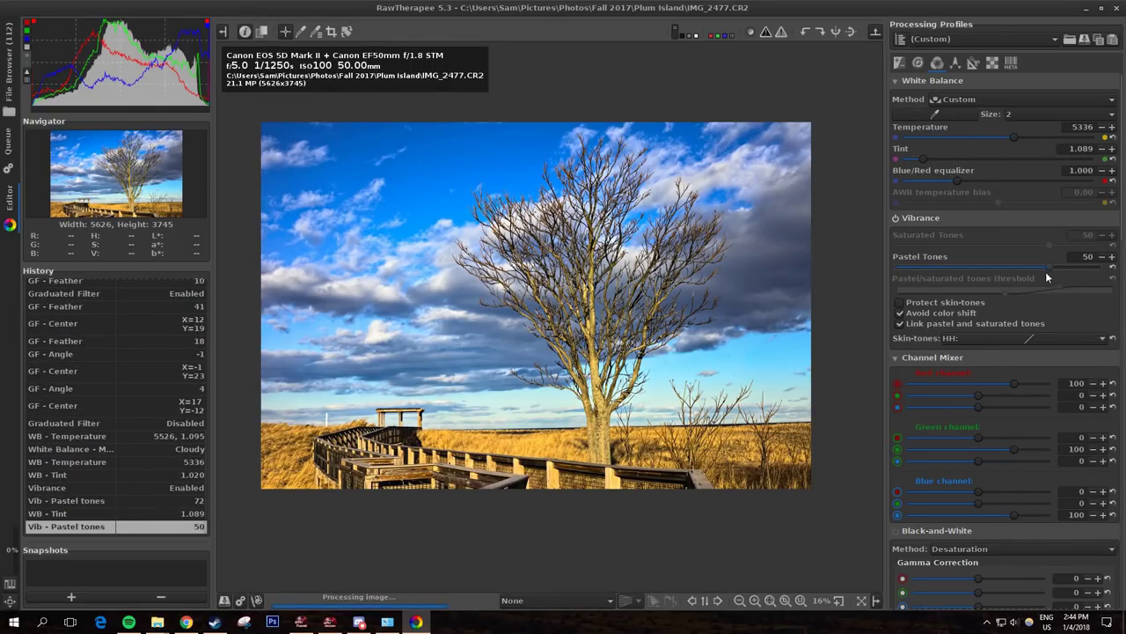
{"action": "left_click", "coordinate": [922, 304]}
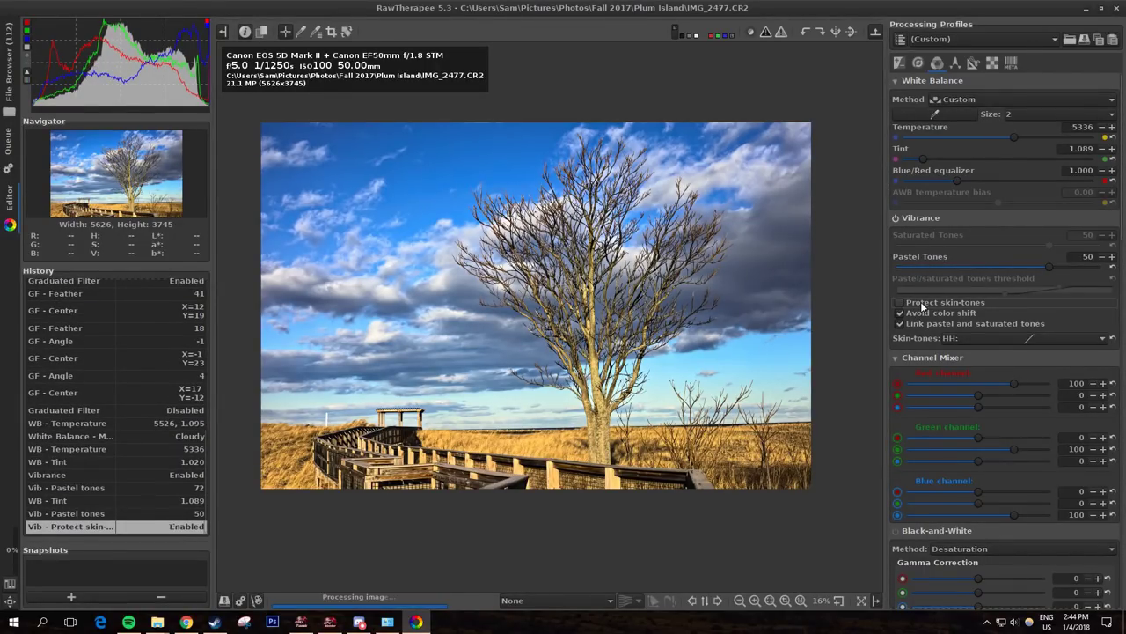
{"action": "left_click", "coordinate": [922, 305]}
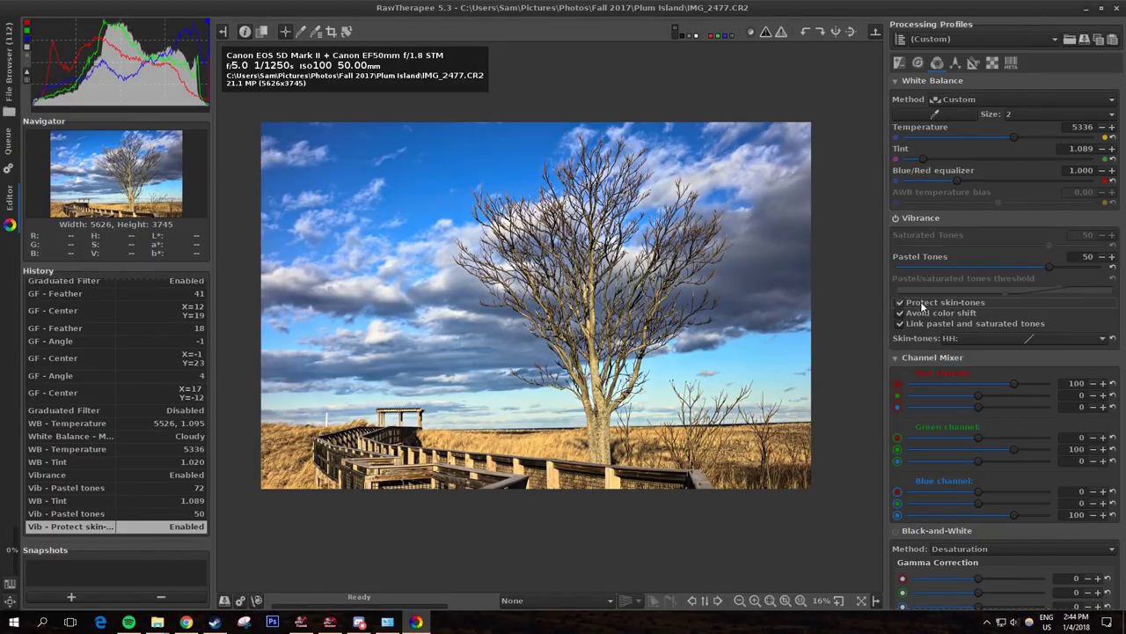
{"action": "left_click", "coordinate": [923, 305]}
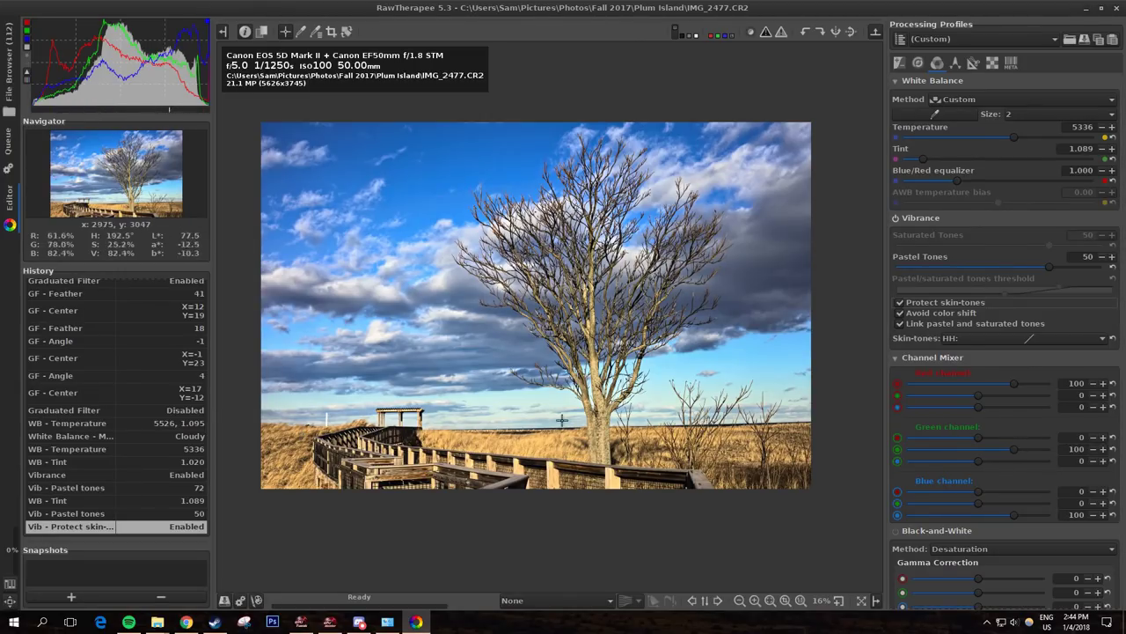
{"action": "left_click", "coordinate": [924, 305]}
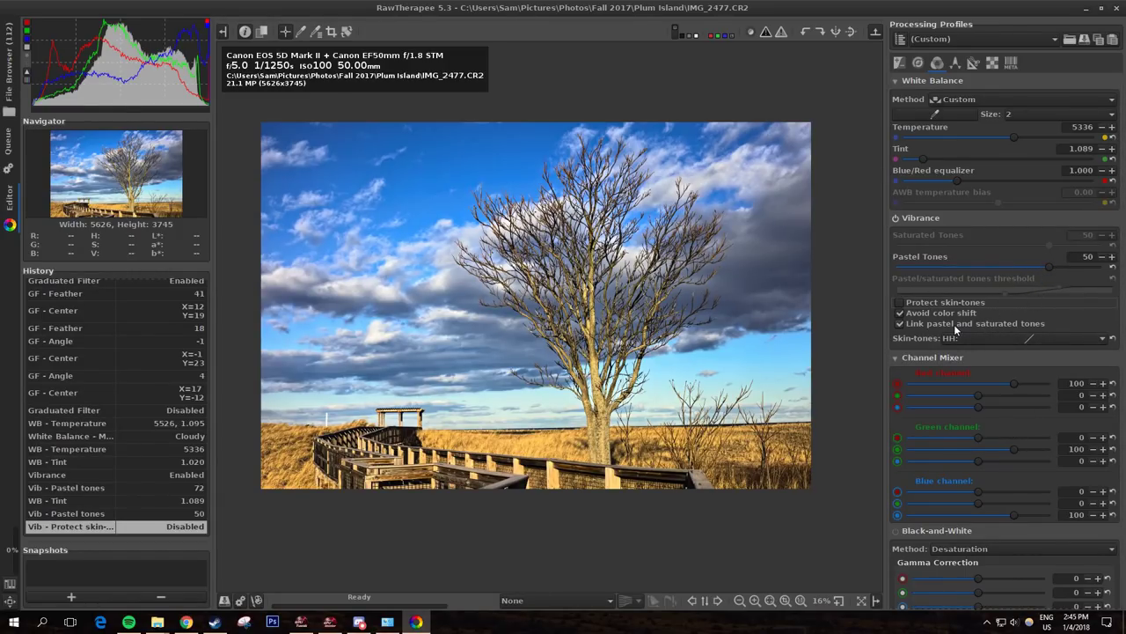
{"action": "left_click", "coordinate": [954, 324]}
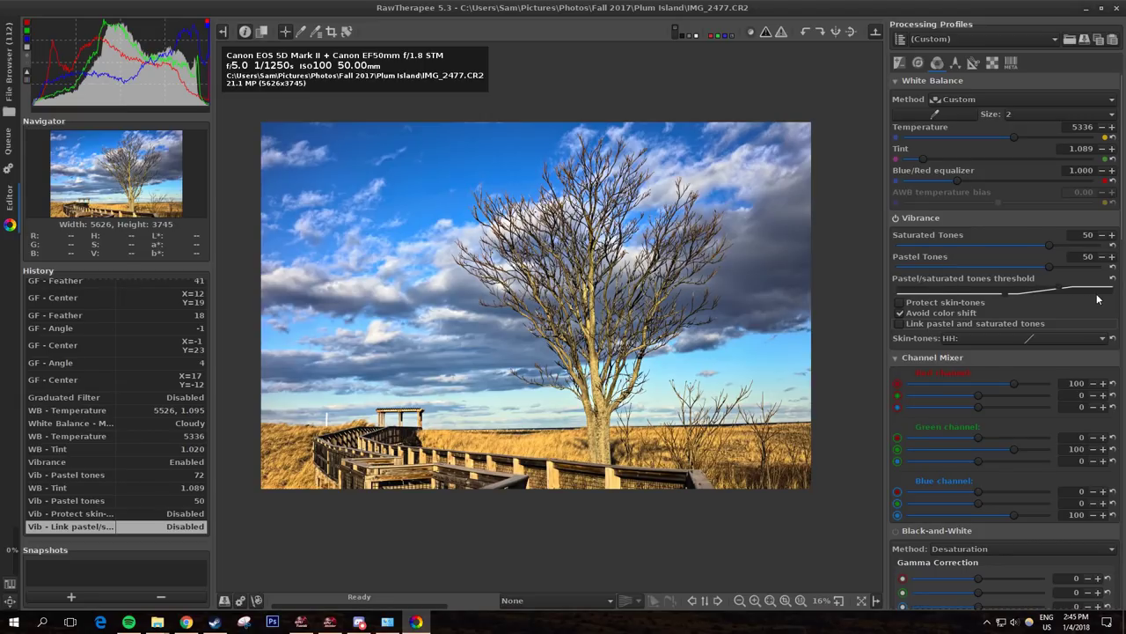
Step: Set Vibrance saturated tones to 74, pastel tones to 40 and the threshold to -10, 67
{"action": "mouse_move", "coordinate": [1004, 298]}
{"action": "mouse_move", "coordinate": [1007, 294]}
{"action": "left_mouse_down"}
{"action": "mouse_move", "coordinate": [987, 293]}
{"action": "mouse_move", "coordinate": [1043, 292]}
{"action": "mouse_move", "coordinate": [998, 286]}
{"action": "mouse_move", "coordinate": [1010, 268]}
{"action": "mouse_move", "coordinate": [957, 278]}
{"action": "mouse_move", "coordinate": [1056, 282]}
{"action": "mouse_move", "coordinate": [961, 289]}
{"action": "mouse_move", "coordinate": [997, 292]}
{"action": "left_mouse_up"}
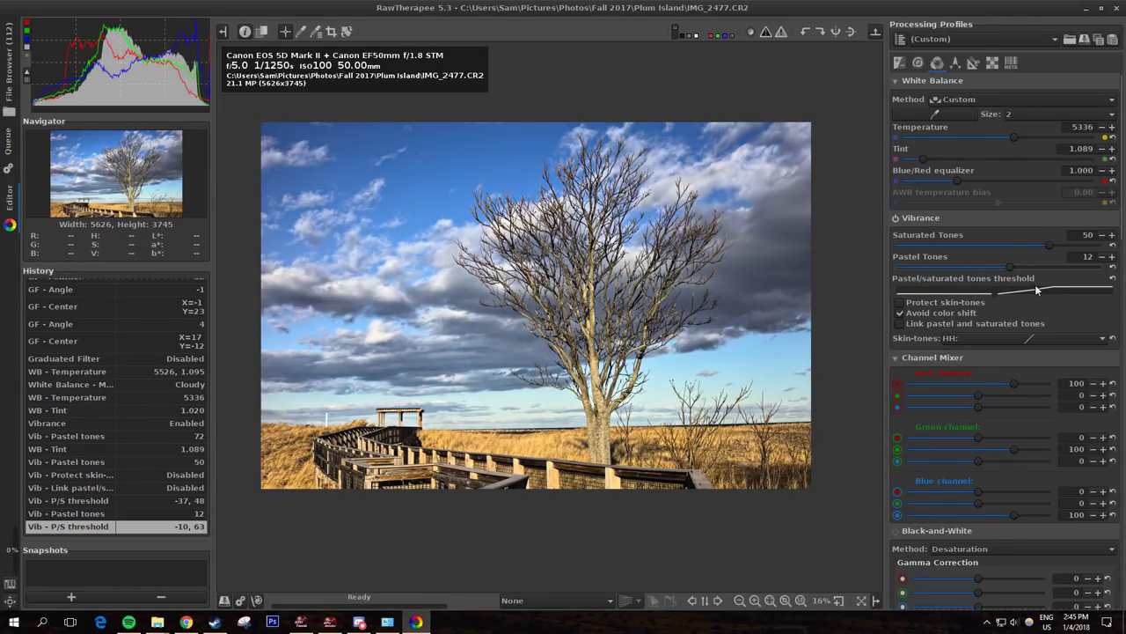
{"action": "left_click_drag", "start_coordinate": [1064, 287], "coordinate": [1009, 296]}
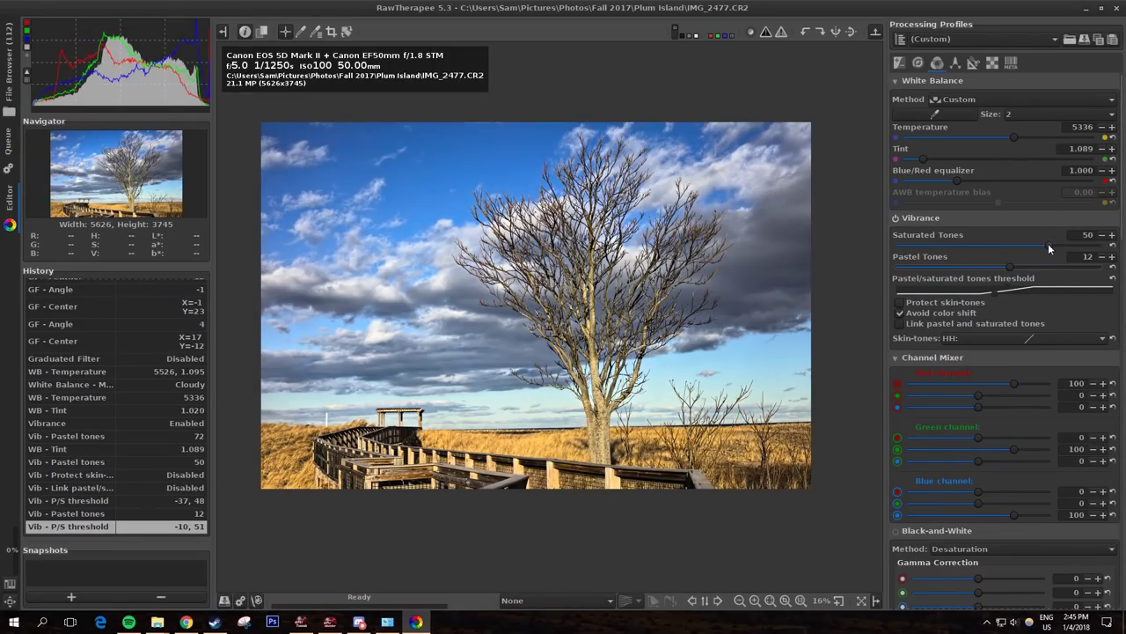
{"action": "left_click_drag", "start_coordinate": [1048, 249], "coordinate": [1074, 246]}
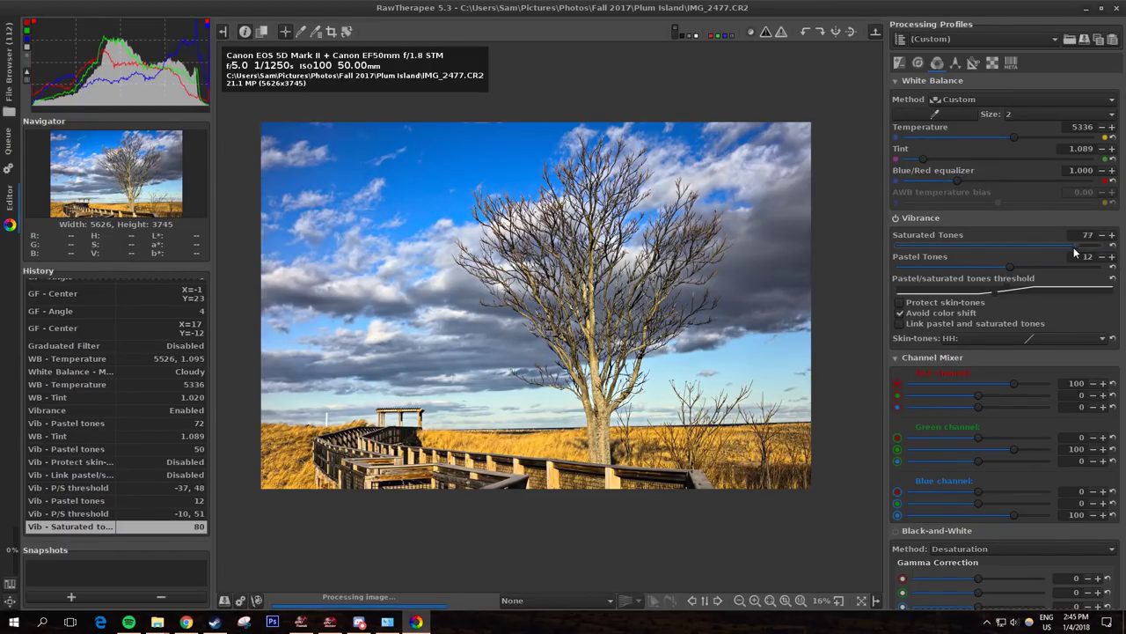
{"action": "left_click_drag", "start_coordinate": [1012, 269], "coordinate": [1040, 262]}
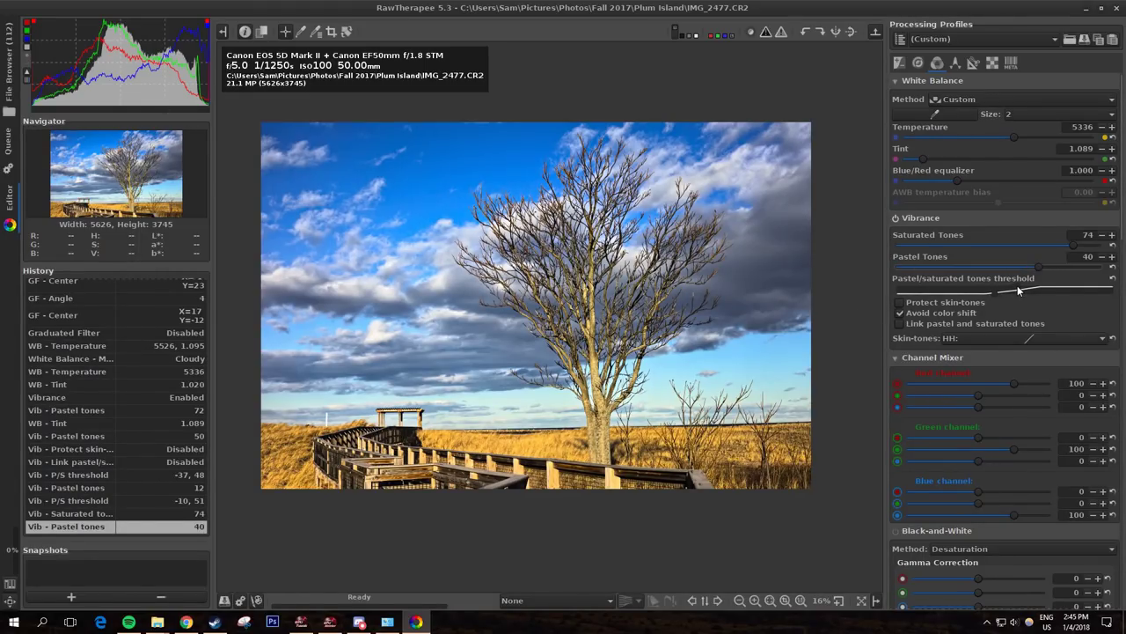
{"action": "left_click_drag", "start_coordinate": [1019, 291], "coordinate": [1051, 291]}
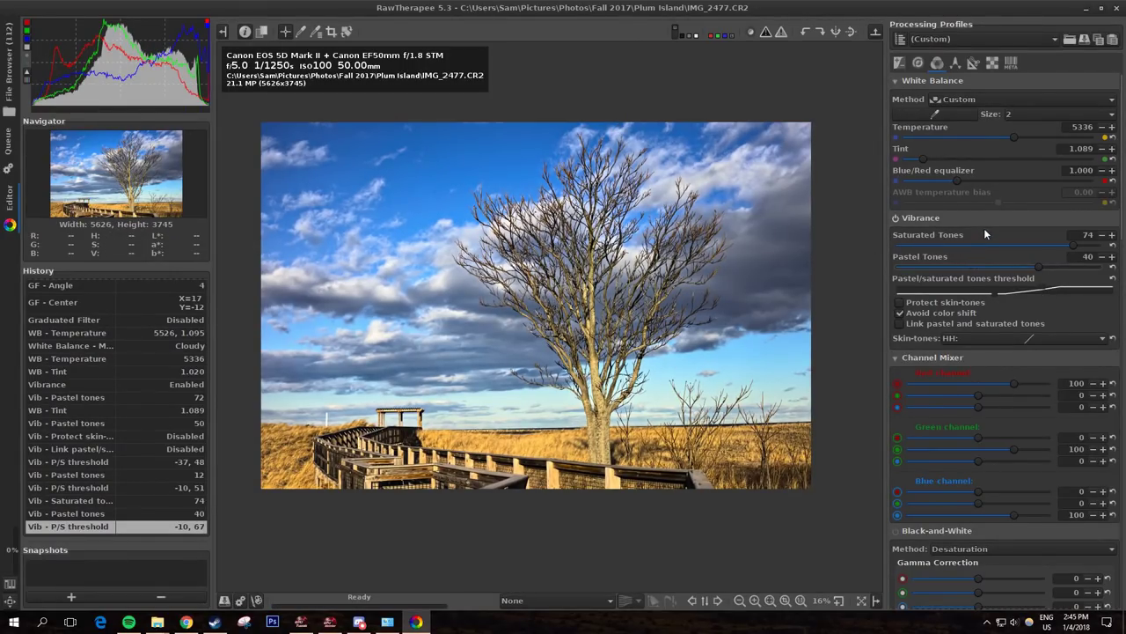
Step: Try curve types for the HSV Equalizer saturation channel, returning it to linear
{"action": "scroll", "coordinate": [984, 231], "scroll_direction": "down", "scroll_amount": 5}
{"action": "scroll", "coordinate": [982, 231], "scroll_direction": "up", "scroll_amount": 5}
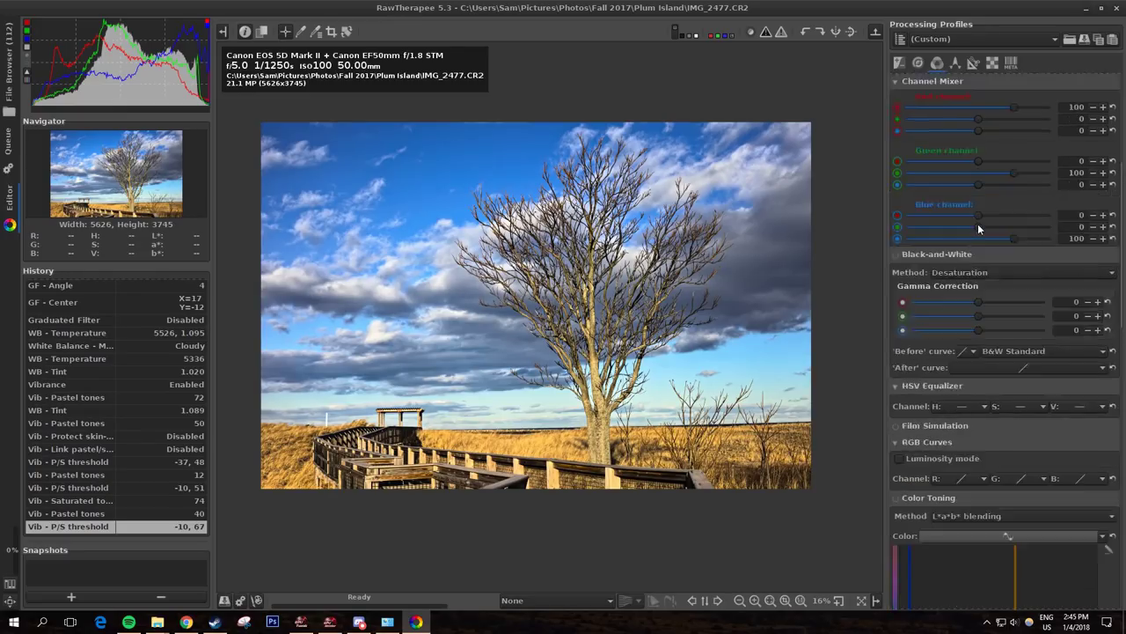
{"action": "scroll", "coordinate": [971, 208], "scroll_direction": "down", "scroll_amount": 6}
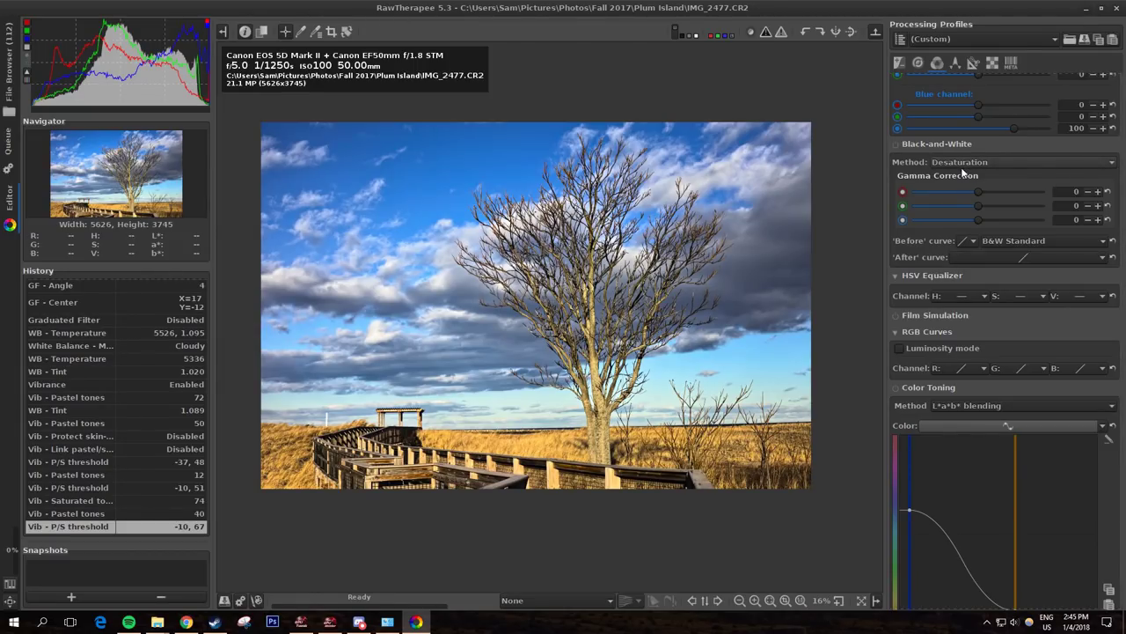
{"action": "left_click", "coordinate": [1043, 296]}
{"action": "left_click", "coordinate": [1025, 321]}
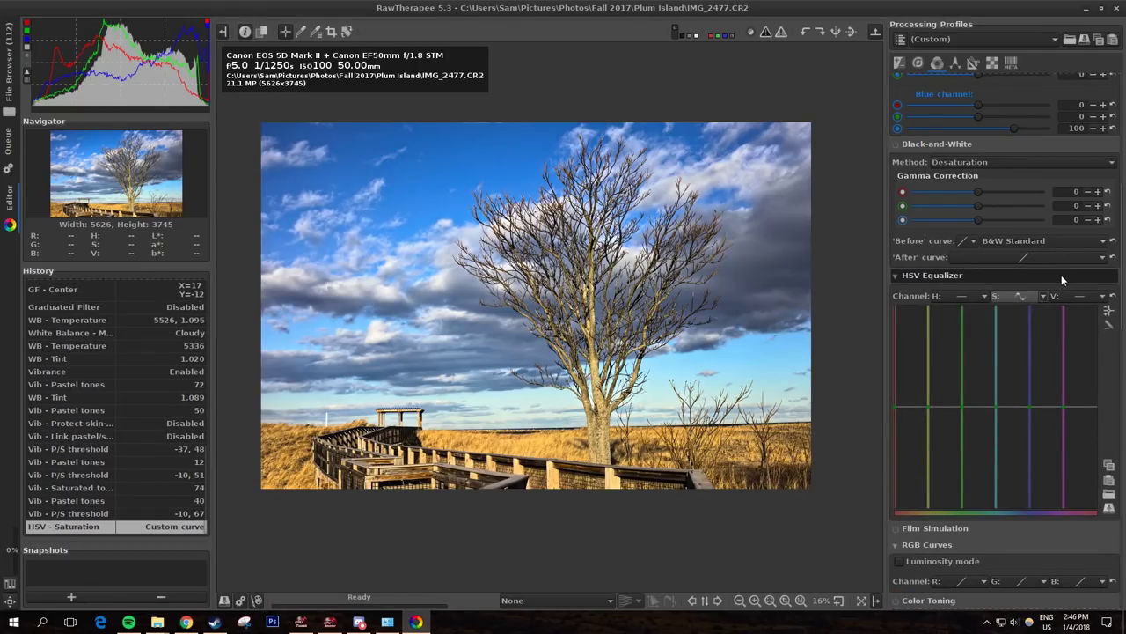
{"action": "scroll", "coordinate": [1061, 274], "scroll_direction": "down", "scroll_amount": 1}
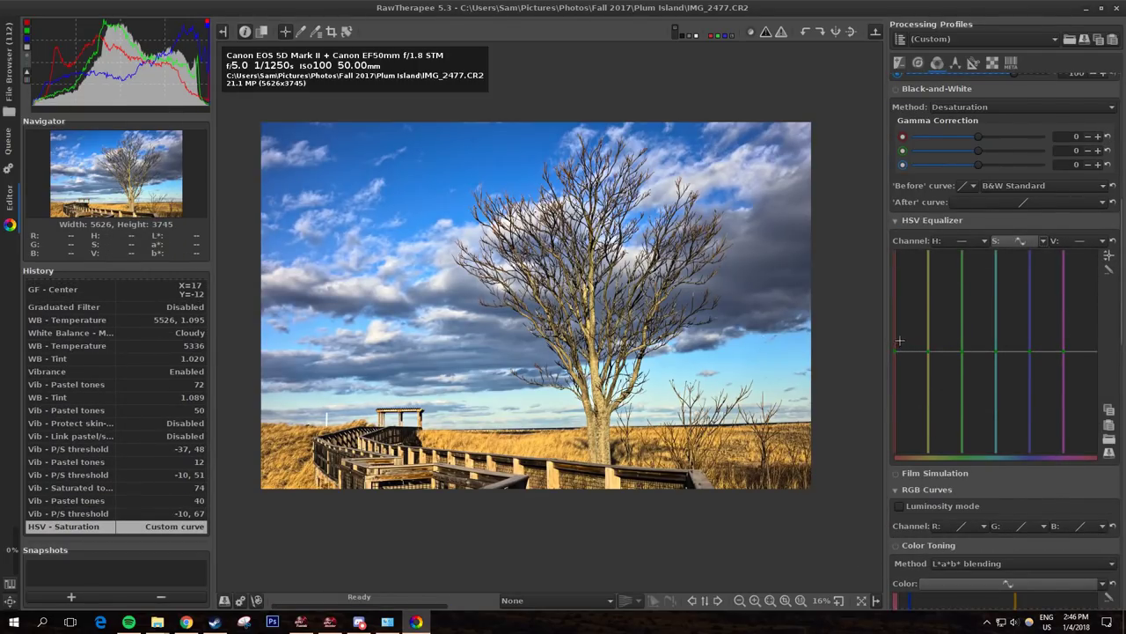
{"action": "left_click", "coordinate": [1045, 241]}
{"action": "left_click", "coordinate": [1036, 231]}
{"action": "left_click", "coordinate": [1043, 242]}
{"action": "left_click", "coordinate": [996, 247]}
{"action": "left_click", "coordinate": [980, 237]}
Step: Set the hue and value channels to Equalizer curves and test shifting the yellow hues
{"action": "left_click", "coordinate": [1026, 261]}
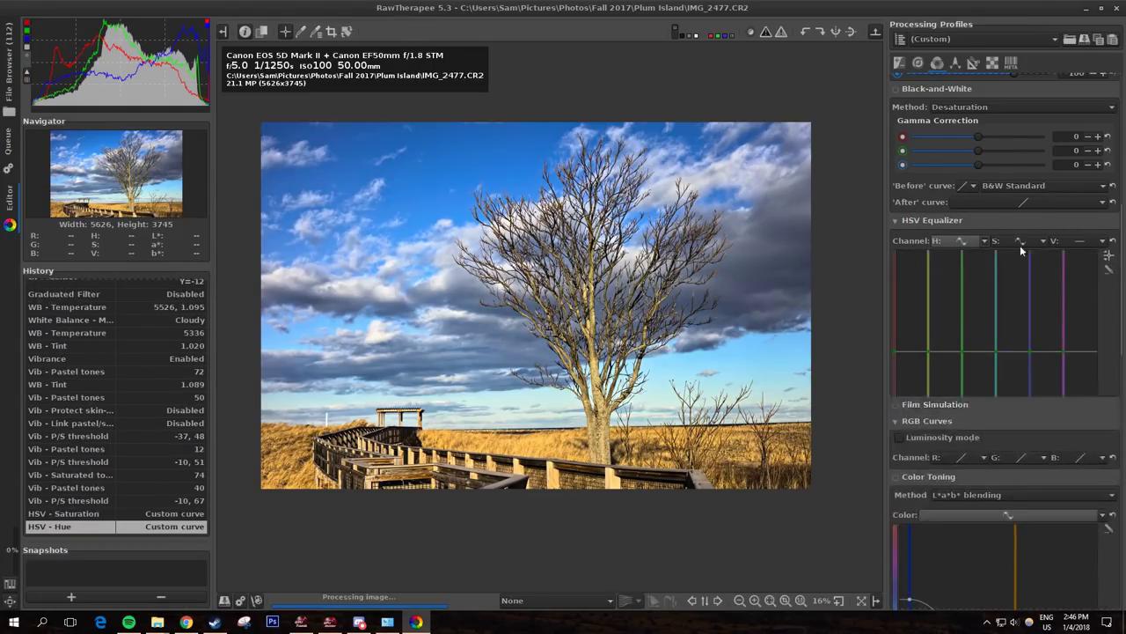
{"action": "left_click", "coordinate": [1103, 240]}
{"action": "left_click", "coordinate": [1091, 266]}
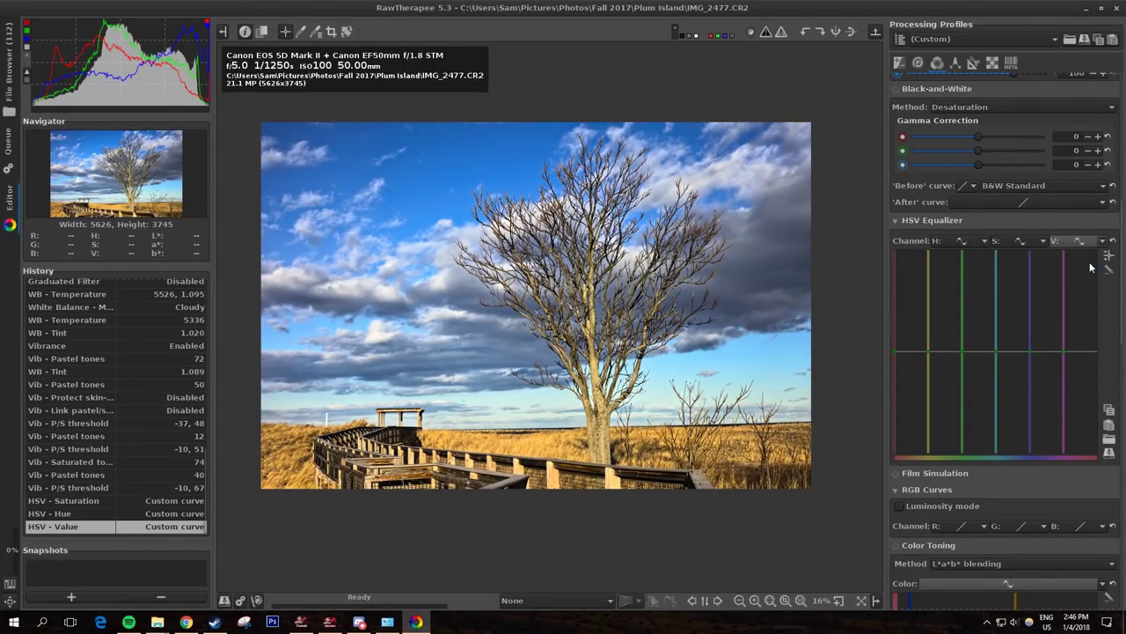
{"action": "left_click", "coordinate": [983, 240]}
{"action": "left_click", "coordinate": [1003, 262]}
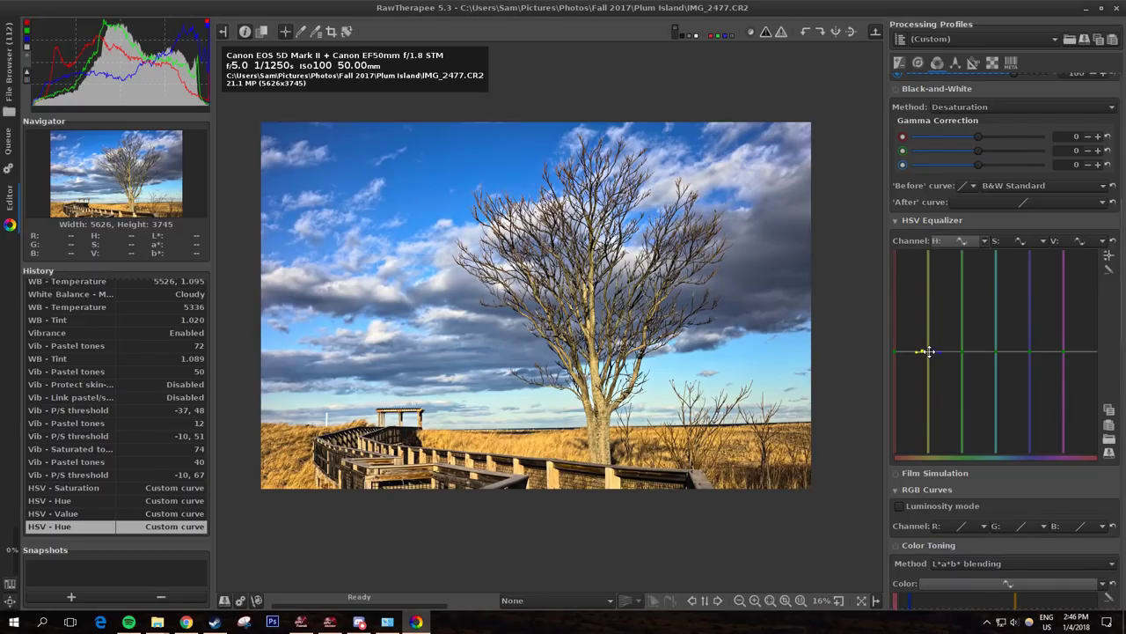
{"action": "mouse_move", "coordinate": [930, 353]}
{"action": "left_mouse_down"}
{"action": "mouse_move", "coordinate": [926, 321]}
{"action": "mouse_move", "coordinate": [932, 387]}
{"action": "mouse_move", "coordinate": [924, 354]}
{"action": "left_mouse_up"}
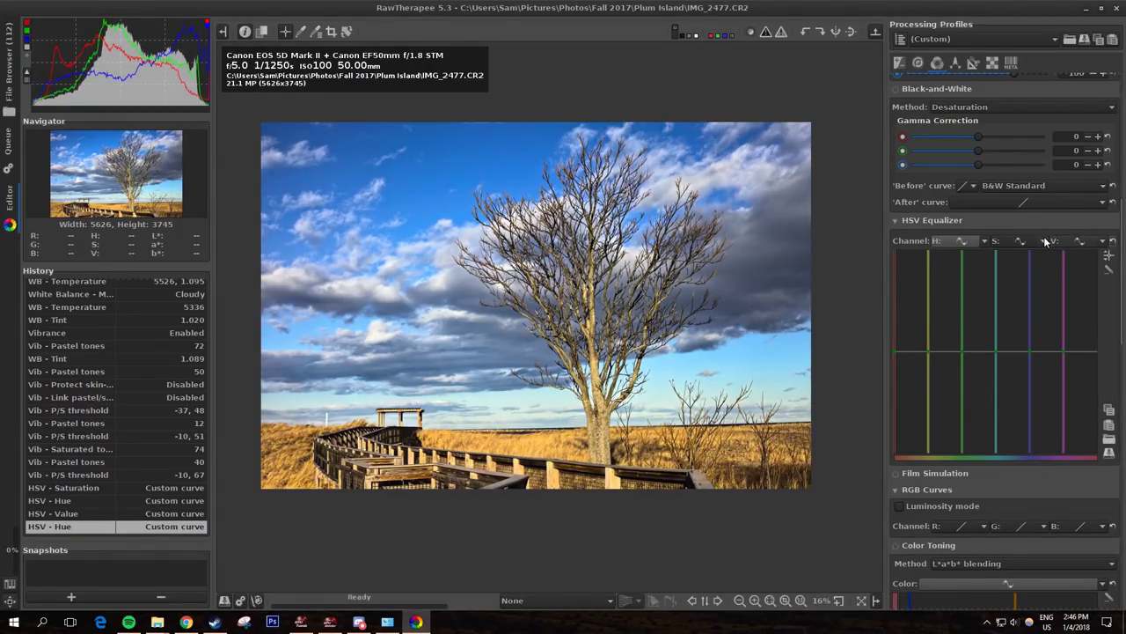
Step: Add points to the saturation curve, testing desaturated yellows and boosted blue sky tones
{"action": "left_click", "coordinate": [1003, 240]}
{"action": "left_click", "coordinate": [929, 349]}
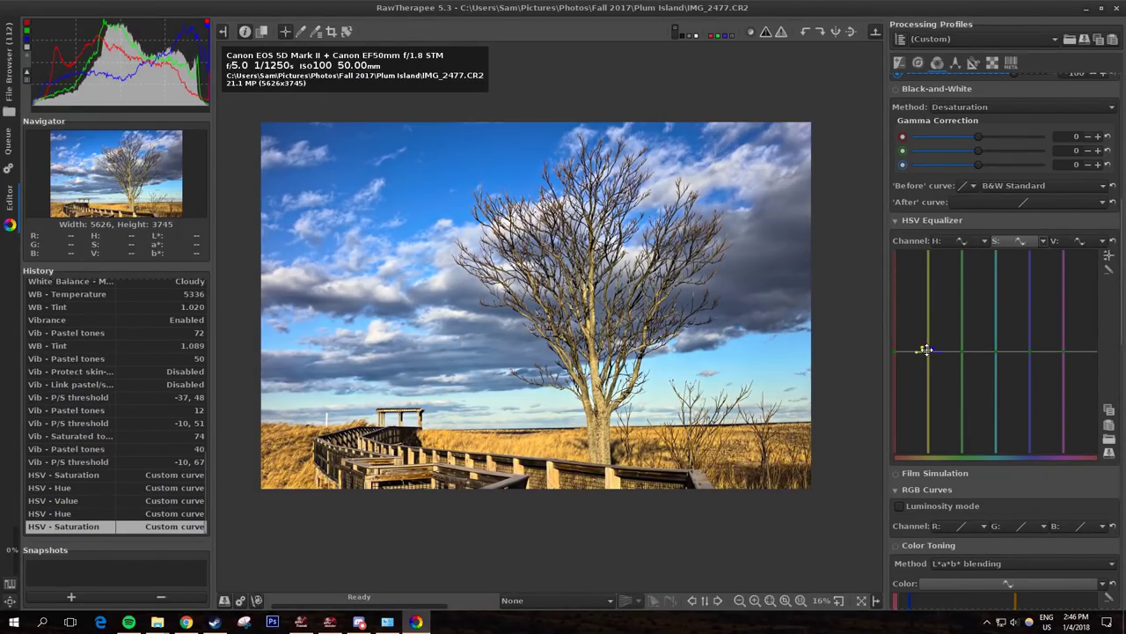
{"action": "left_click_drag", "start_coordinate": [927, 350], "coordinate": [964, 353]}
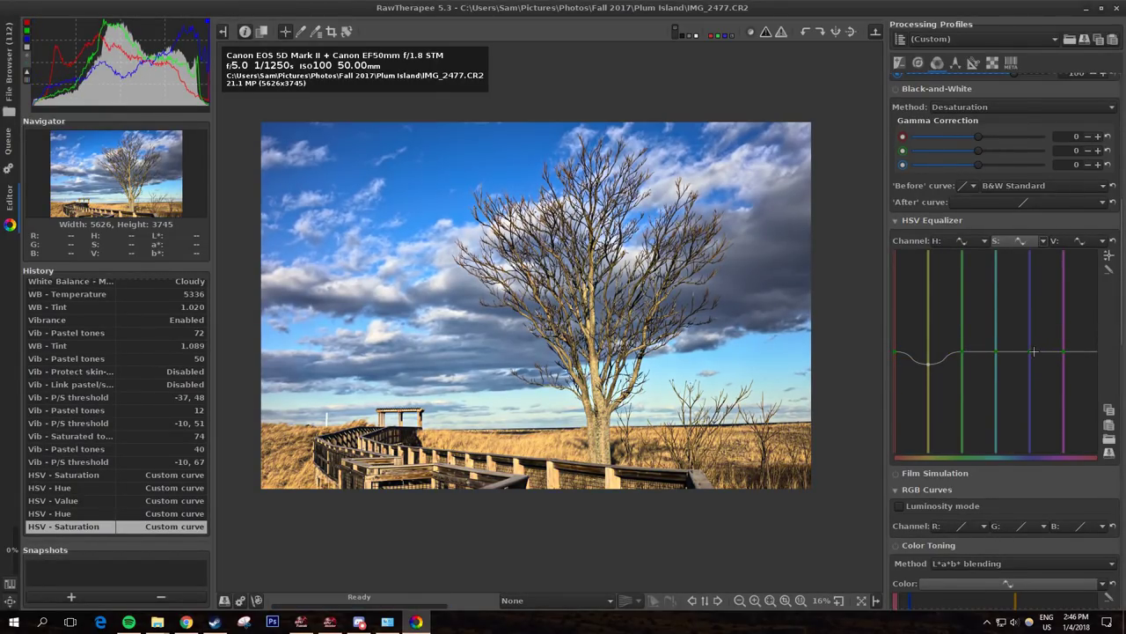
{"action": "left_click_drag", "start_coordinate": [1028, 352], "coordinate": [1027, 314]}
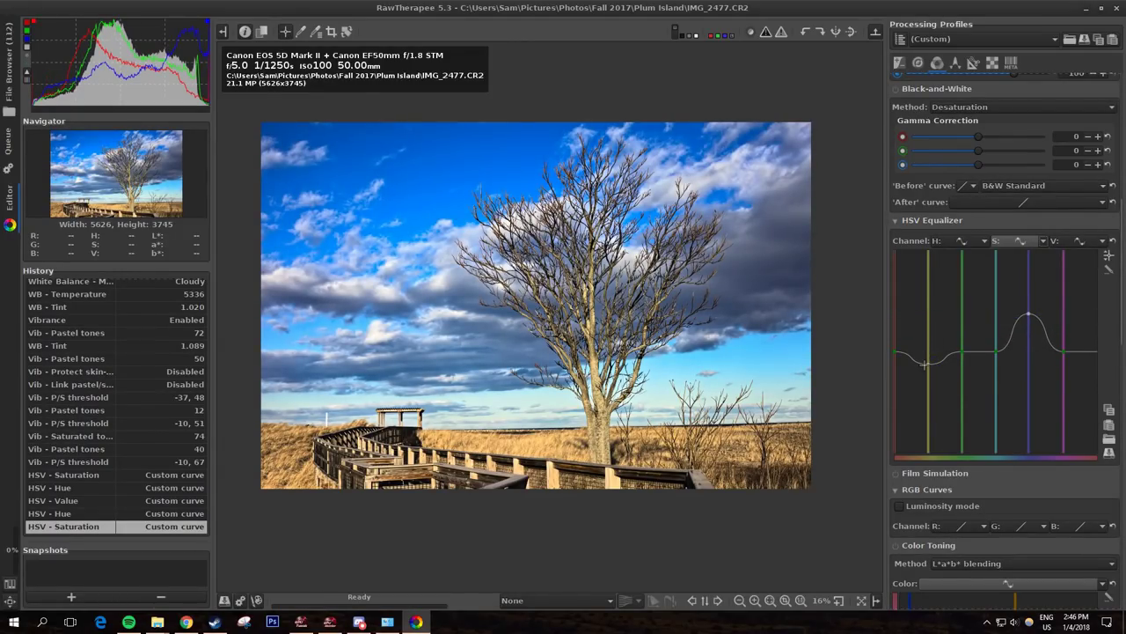
{"action": "left_click_drag", "start_coordinate": [928, 364], "coordinate": [928, 357]}
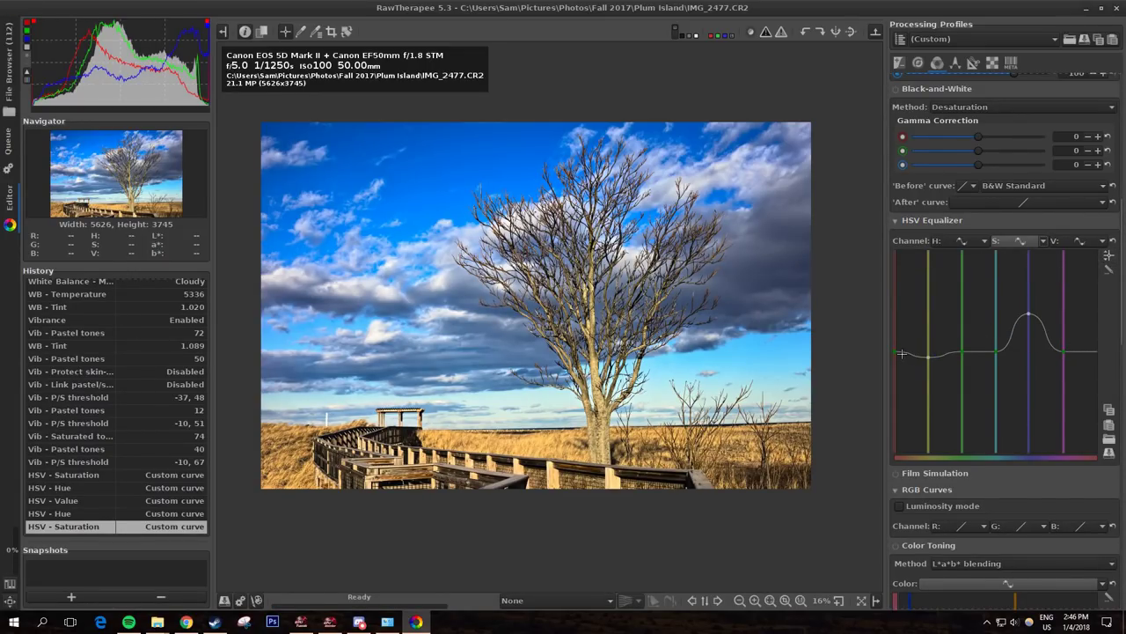
Step: Pull the yellow, green and magenta curve points to zero and push the blues higher
{"action": "left_click_drag", "start_coordinate": [895, 351], "coordinate": [886, 462]}
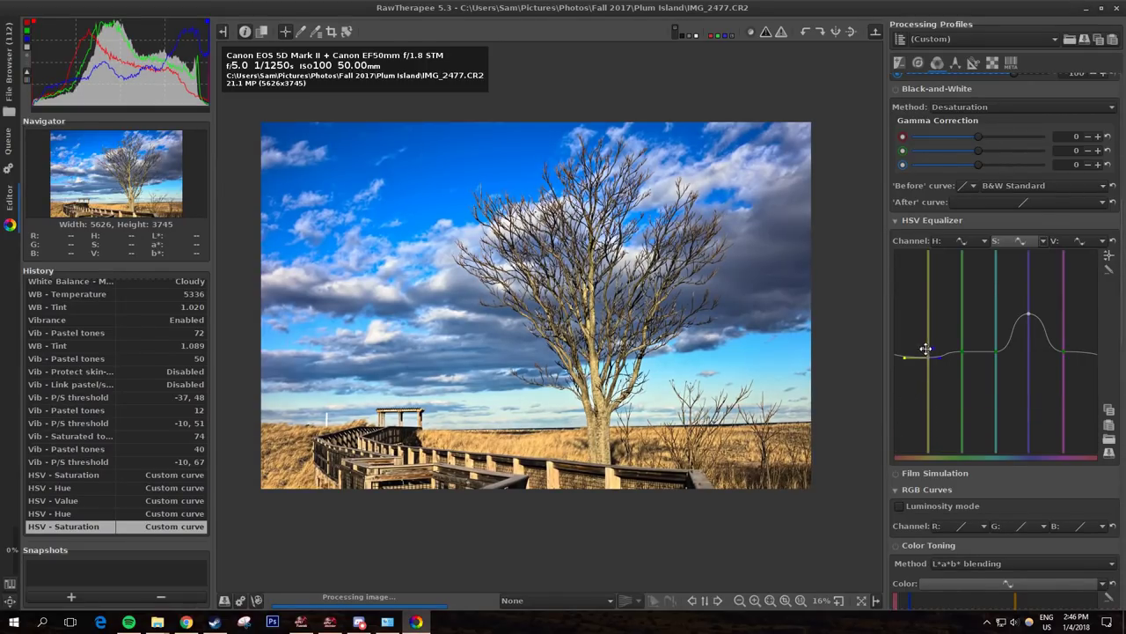
{"action": "left_click_drag", "start_coordinate": [925, 350], "coordinate": [927, 461]}
{"action": "left_click_drag", "start_coordinate": [963, 349], "coordinate": [989, 535]}
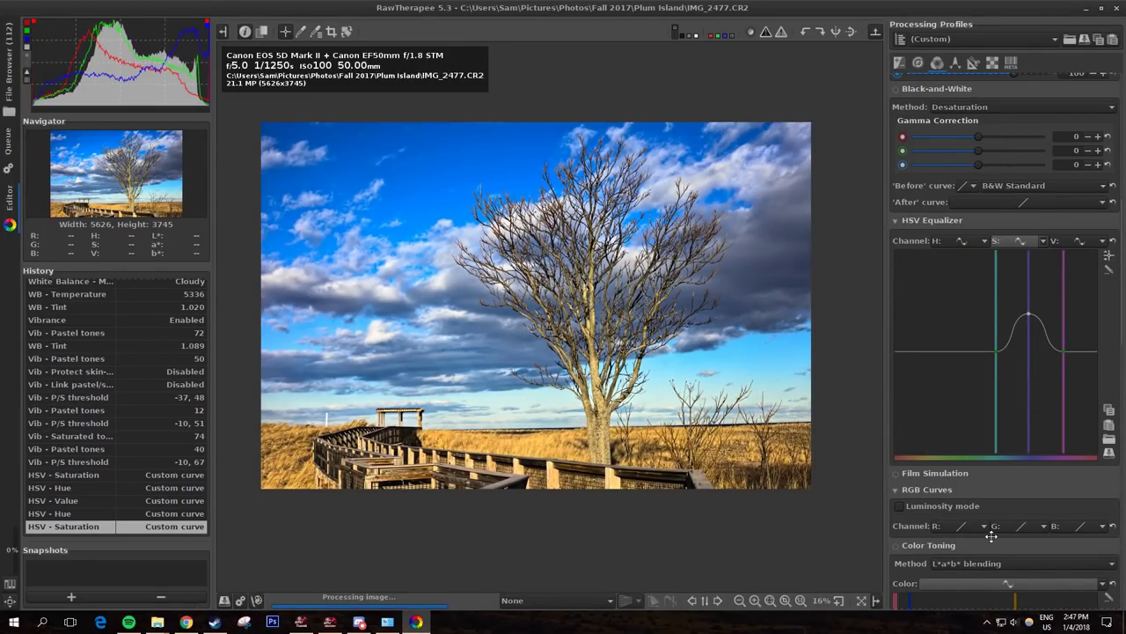
{"action": "left_click_drag", "start_coordinate": [994, 353], "coordinate": [994, 451]}
{"action": "left_click_drag", "start_coordinate": [1062, 353], "coordinate": [1071, 451]}
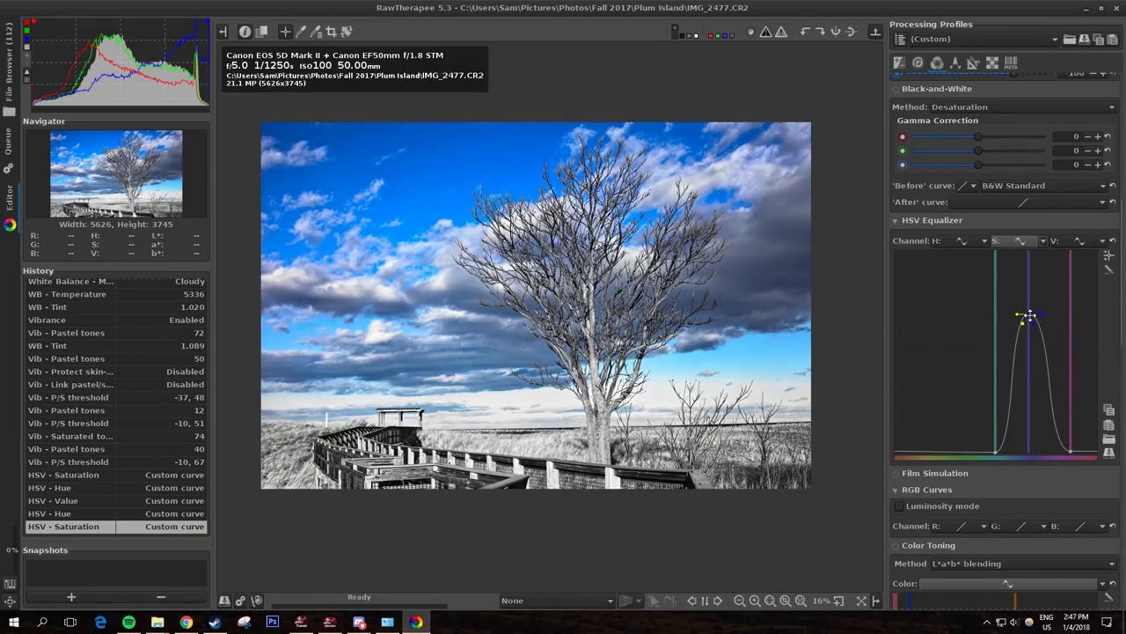
{"action": "left_click_drag", "start_coordinate": [1029, 315], "coordinate": [1029, 280]}
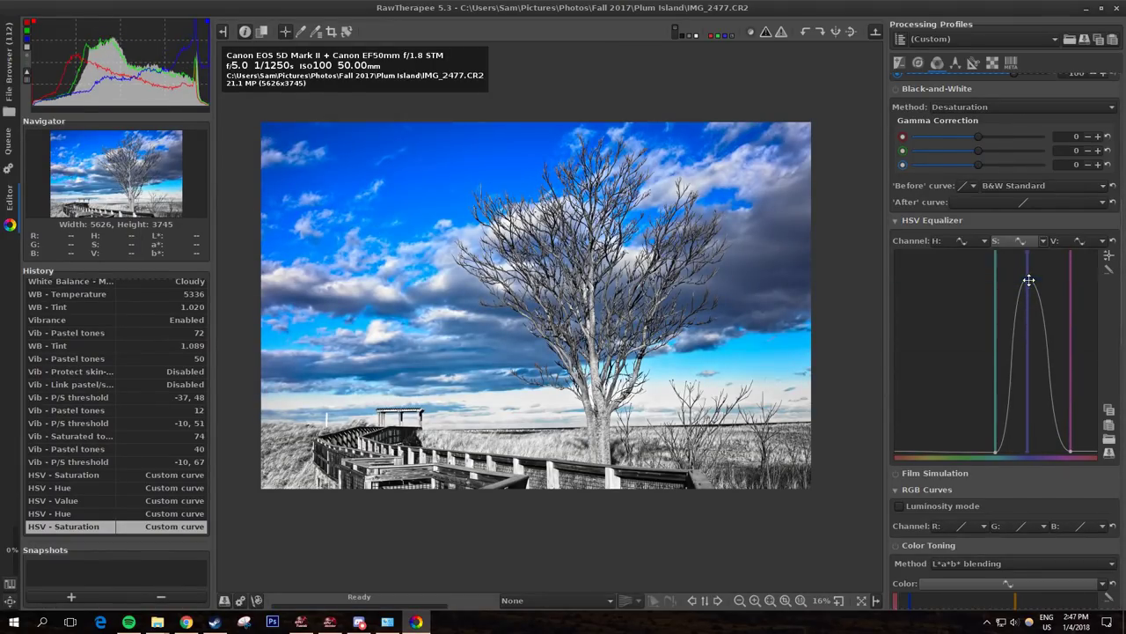
Step: Flatten the S curve, try picking photo colours to adjust, then flatten it again
{"action": "left_click", "coordinate": [1113, 242]}
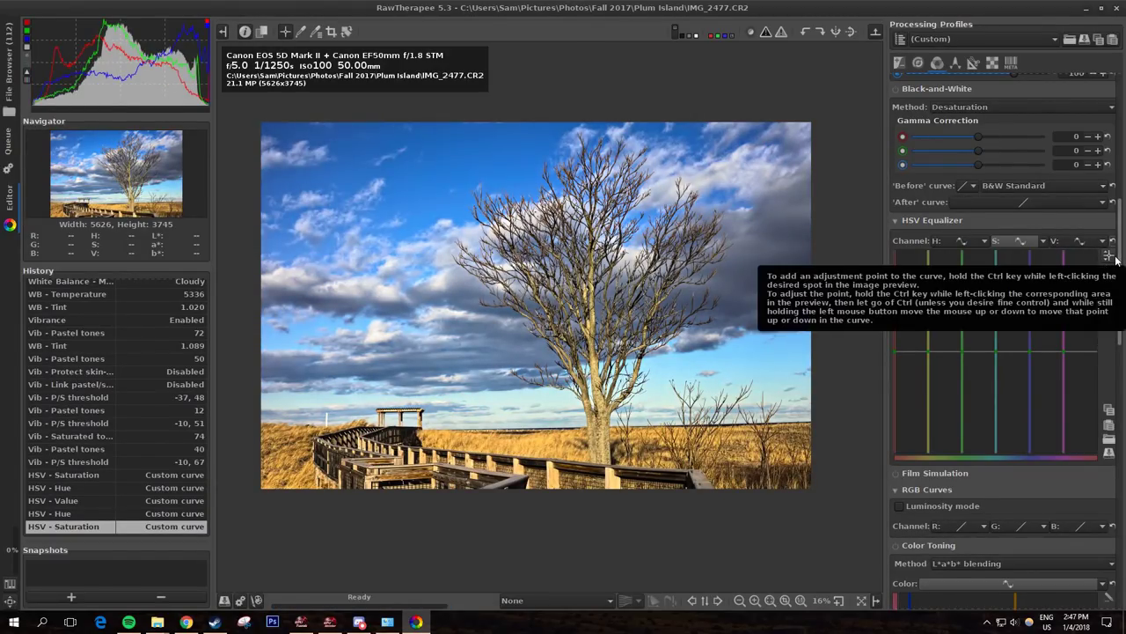
{"action": "left_click", "coordinate": [1111, 256]}
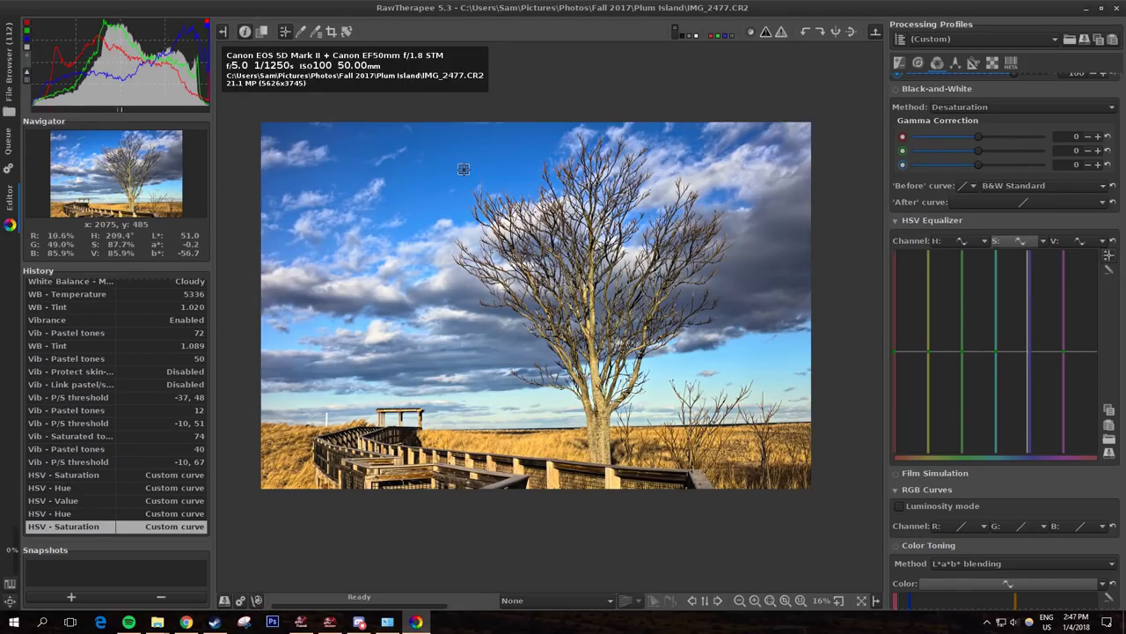
{"action": "mouse_move", "coordinate": [460, 171]}
{"action": "left_mouse_down"}
{"action": "mouse_move", "coordinate": [461, 160]}
{"action": "mouse_move", "coordinate": [493, 238]}
{"action": "mouse_move", "coordinate": [501, 446]}
{"action": "mouse_move", "coordinate": [482, 114]}
{"action": "mouse_move", "coordinate": [448, 184]}
{"action": "mouse_move", "coordinate": [445, 171]}
{"action": "mouse_move", "coordinate": [499, 497]}
{"action": "mouse_move", "coordinate": [464, 196]}
{"action": "mouse_move", "coordinate": [463, 274]}
{"action": "mouse_move", "coordinate": [462, 162]}
{"action": "left_mouse_up"}
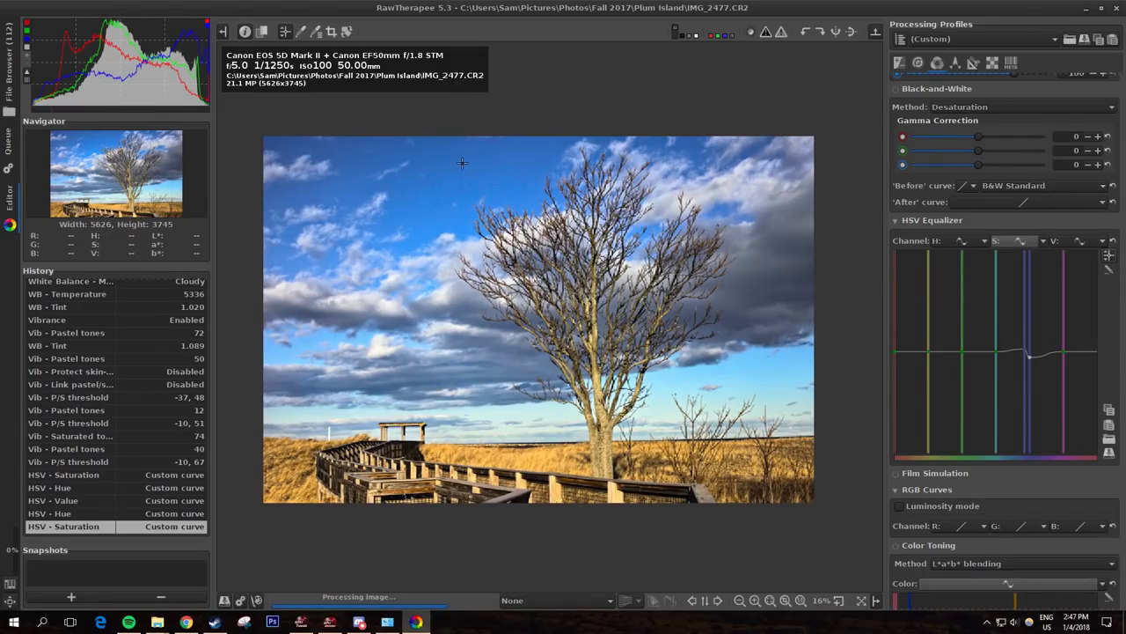
{"action": "left_click", "coordinate": [1112, 240]}
{"action": "left_click_drag", "start_coordinate": [515, 462], "coordinate": [546, 523]}
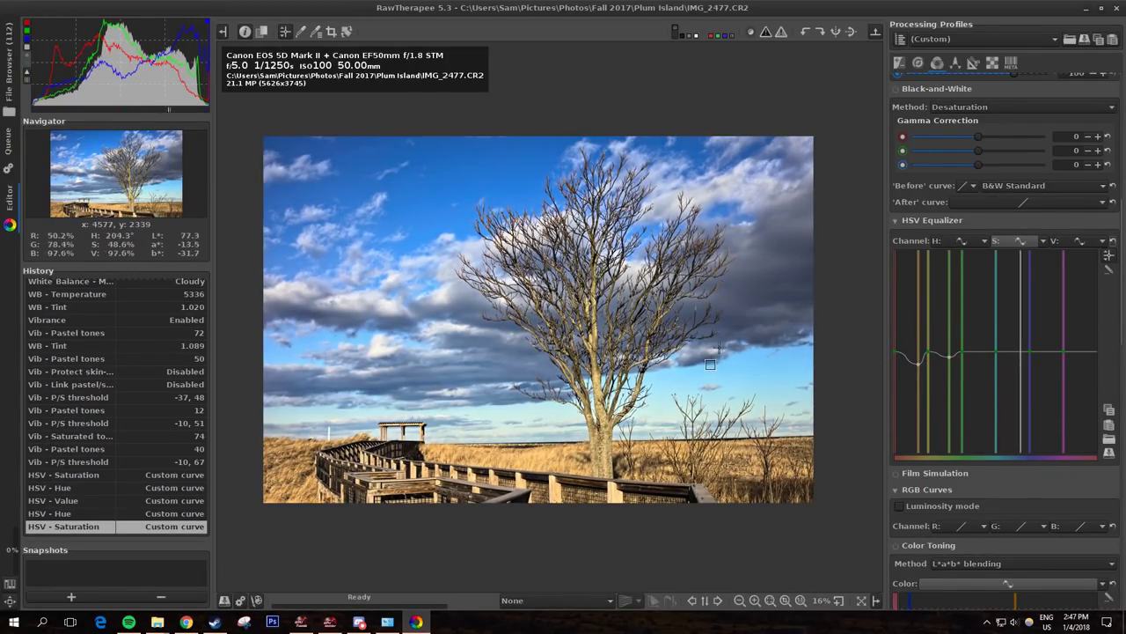
{"action": "left_click", "coordinate": [1113, 242]}
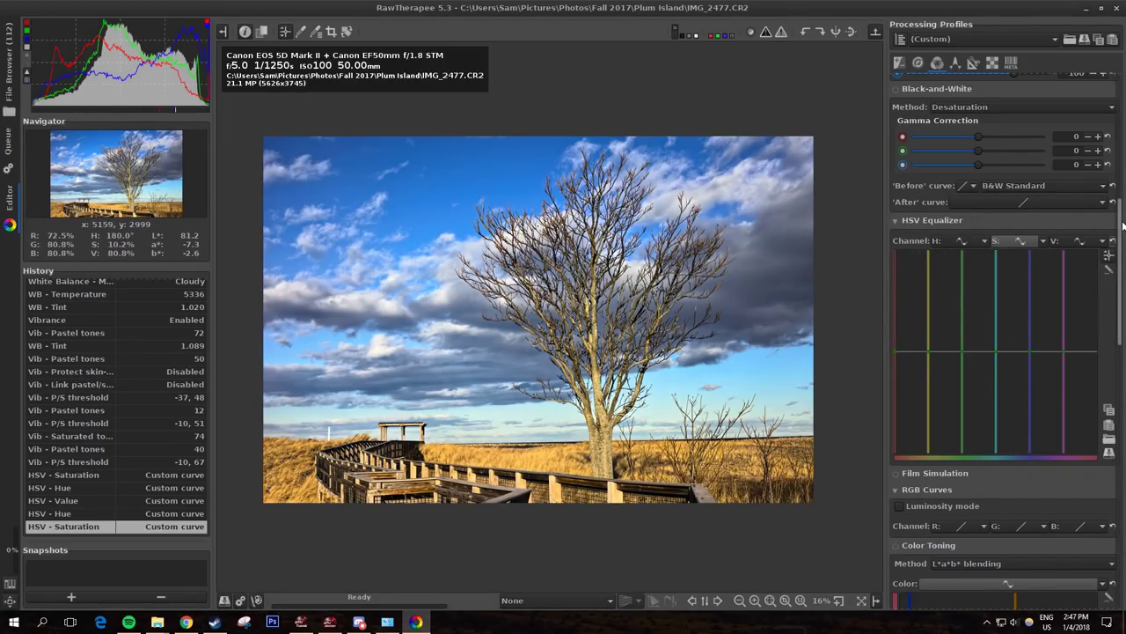
Step: Collapse the HSV Equalizer and move to the Detail tab's noise tools
{"action": "left_click", "coordinate": [896, 220]}
{"action": "scroll", "coordinate": [929, 298], "scroll_direction": "down", "scroll_amount": 10}
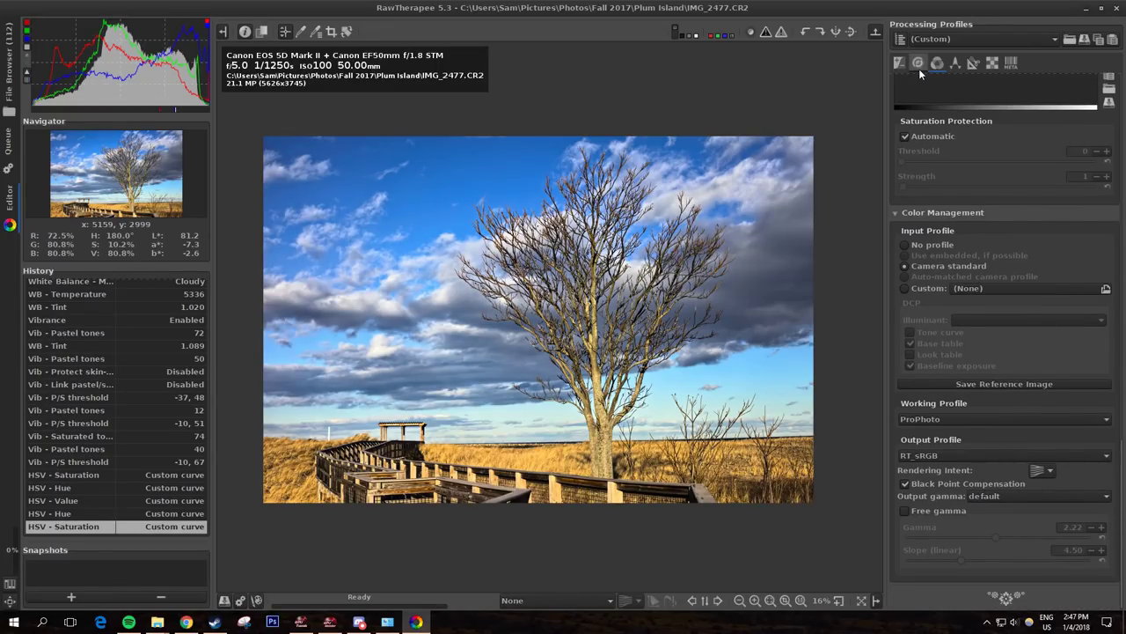
{"action": "left_click", "coordinate": [919, 68]}
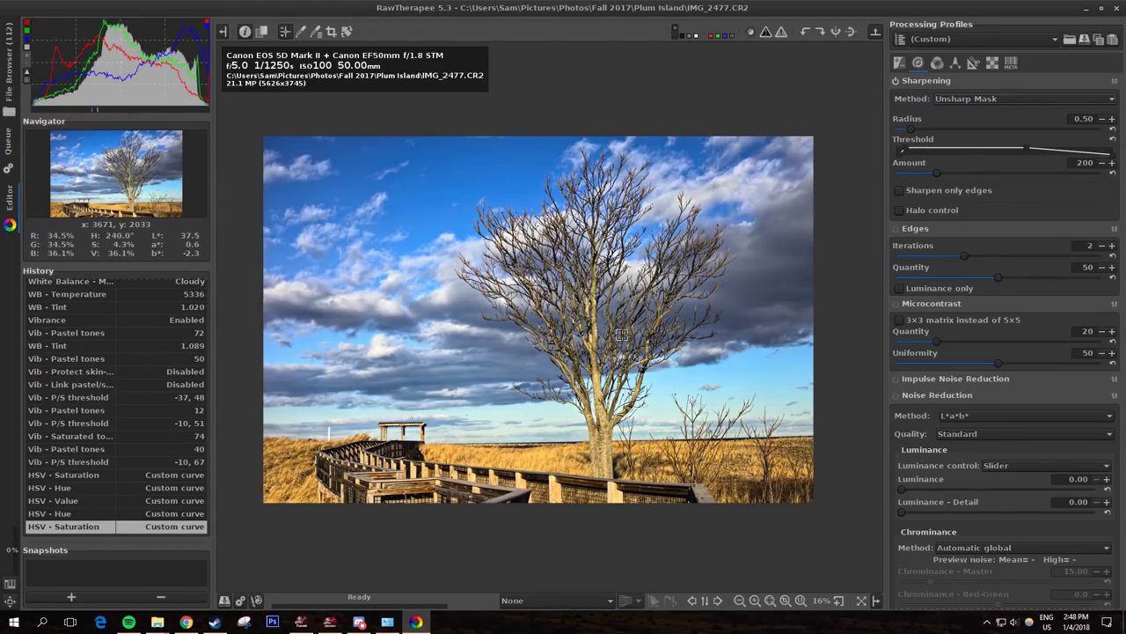
{"action": "scroll", "coordinate": [1052, 281], "scroll_direction": "down", "scroll_amount": 10}
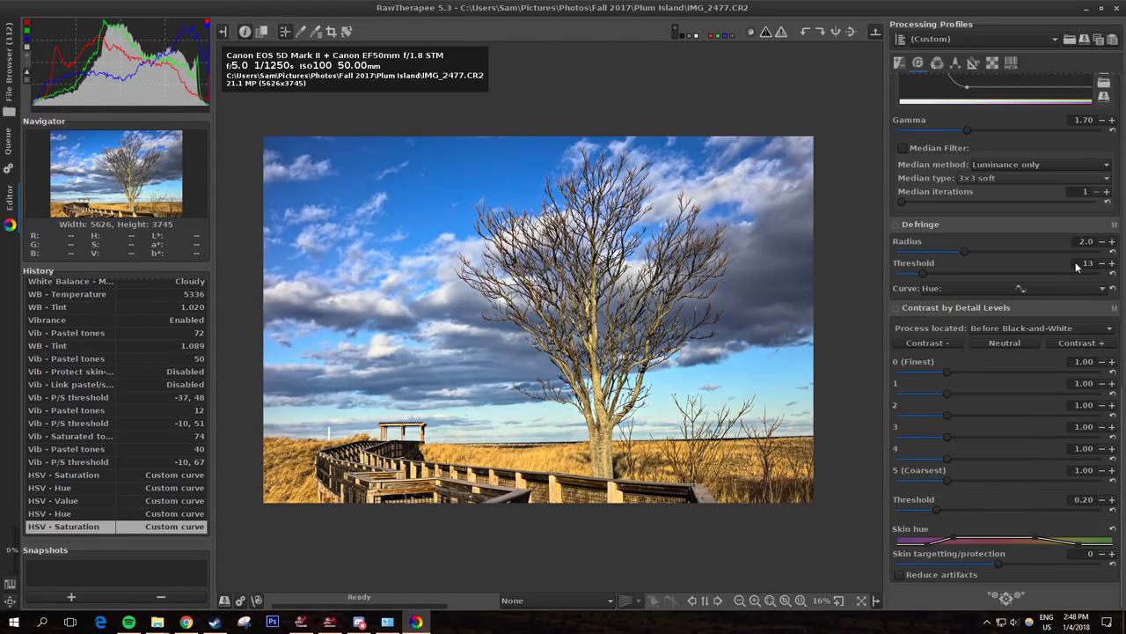
{"action": "scroll", "coordinate": [1073, 260], "scroll_direction": "up", "scroll_amount": 10}
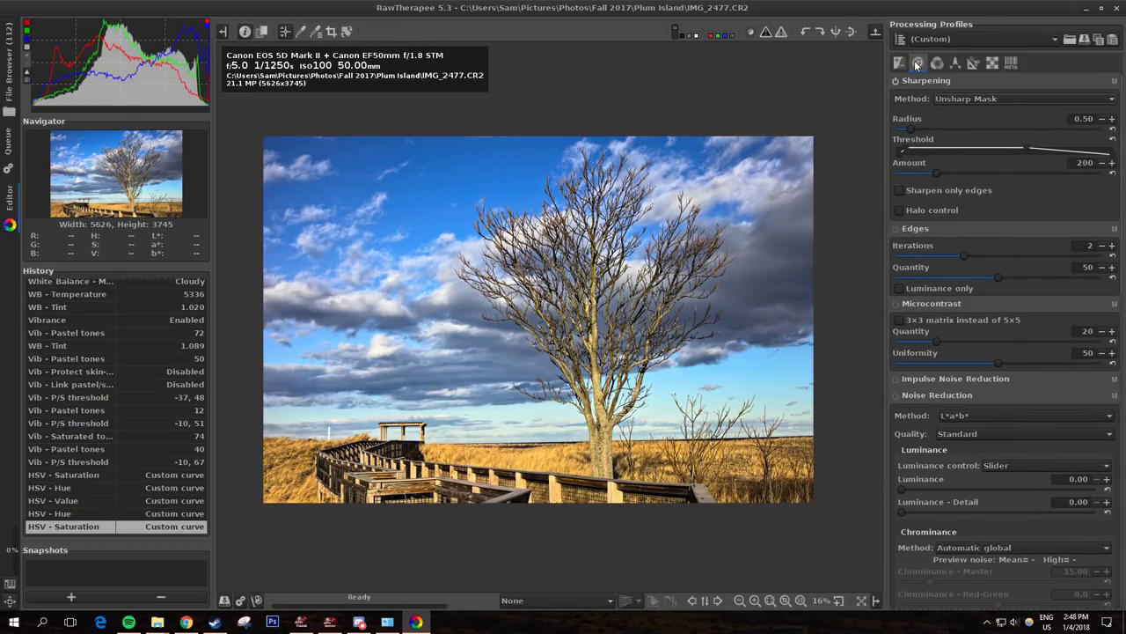
{"action": "scroll", "coordinate": [535, 360], "scroll_direction": "up", "scroll_amount": 3}
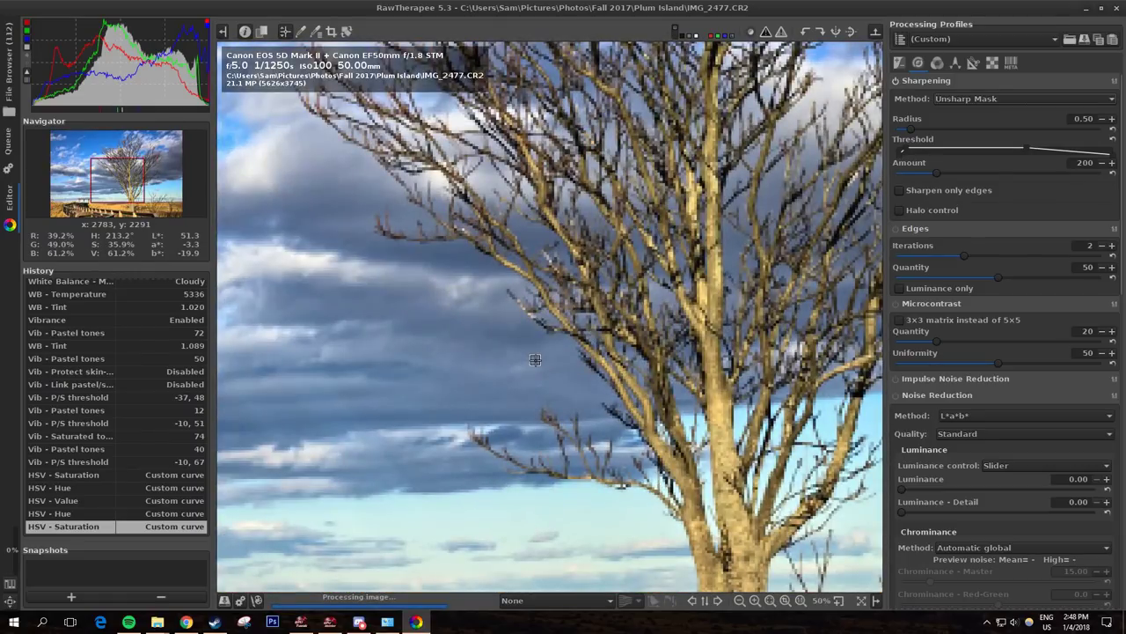
{"action": "scroll", "coordinate": [514, 343], "scroll_direction": "up", "scroll_amount": 2}
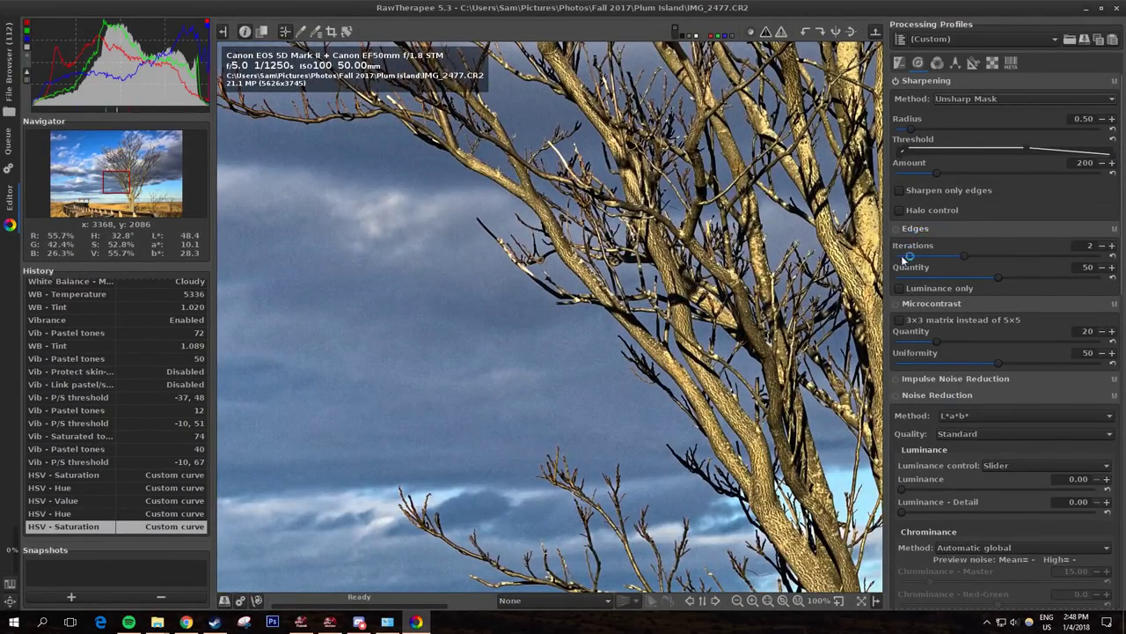
Step: Enable Impulse Noise Reduction and Noise Reduction
{"action": "left_click", "coordinate": [897, 379]}
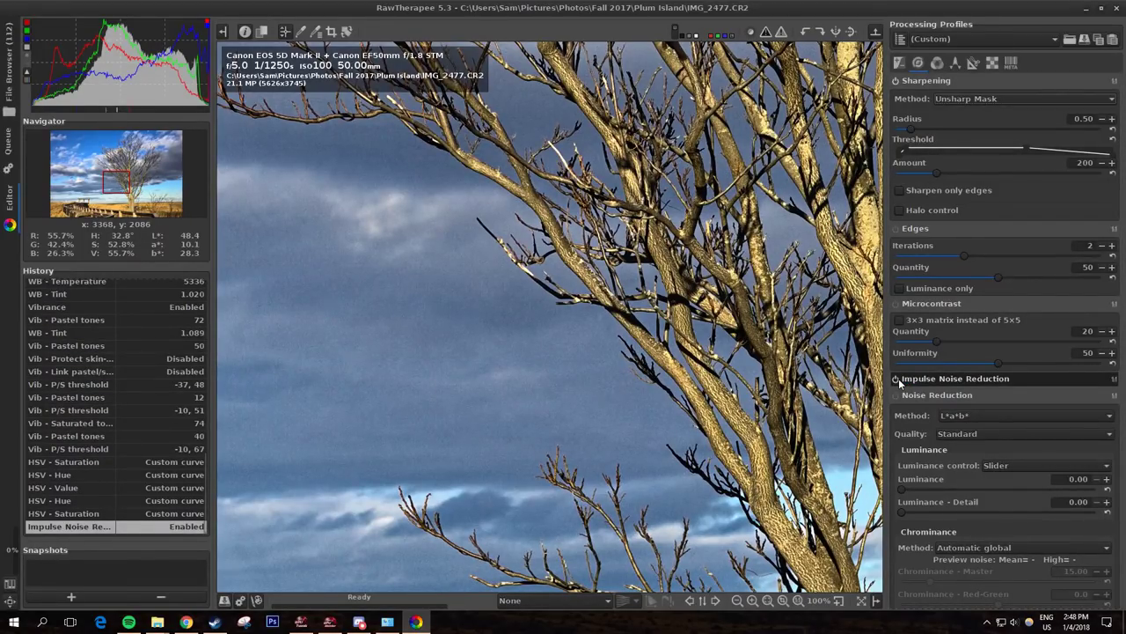
{"action": "left_click", "coordinate": [897, 379]}
{"action": "left_click", "coordinate": [897, 379]}
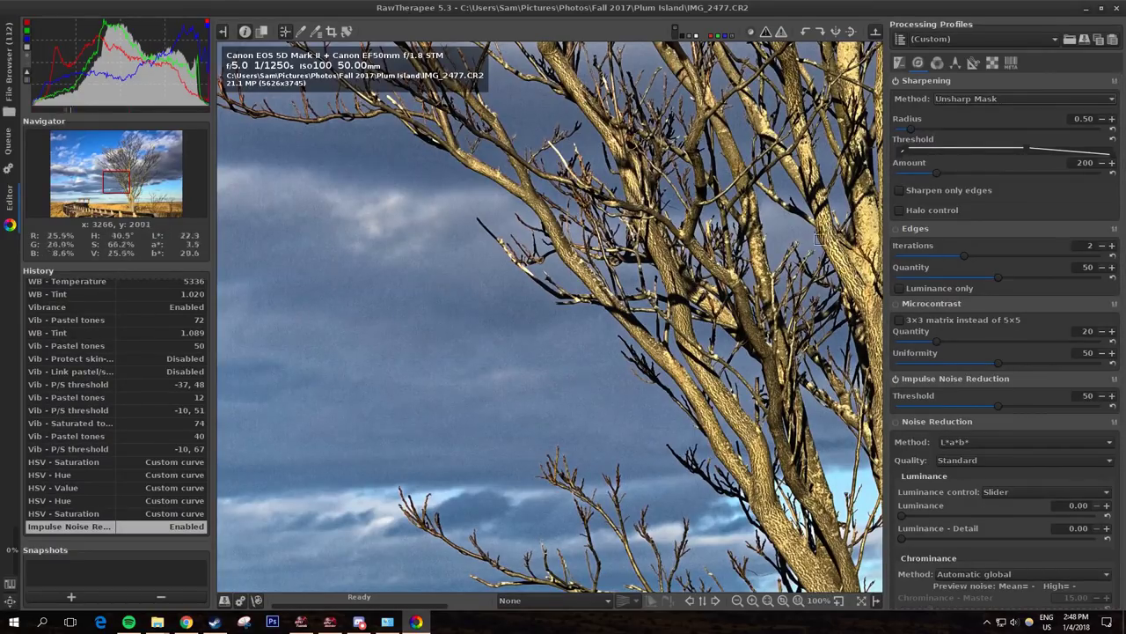
{"action": "left_click", "coordinate": [896, 422]}
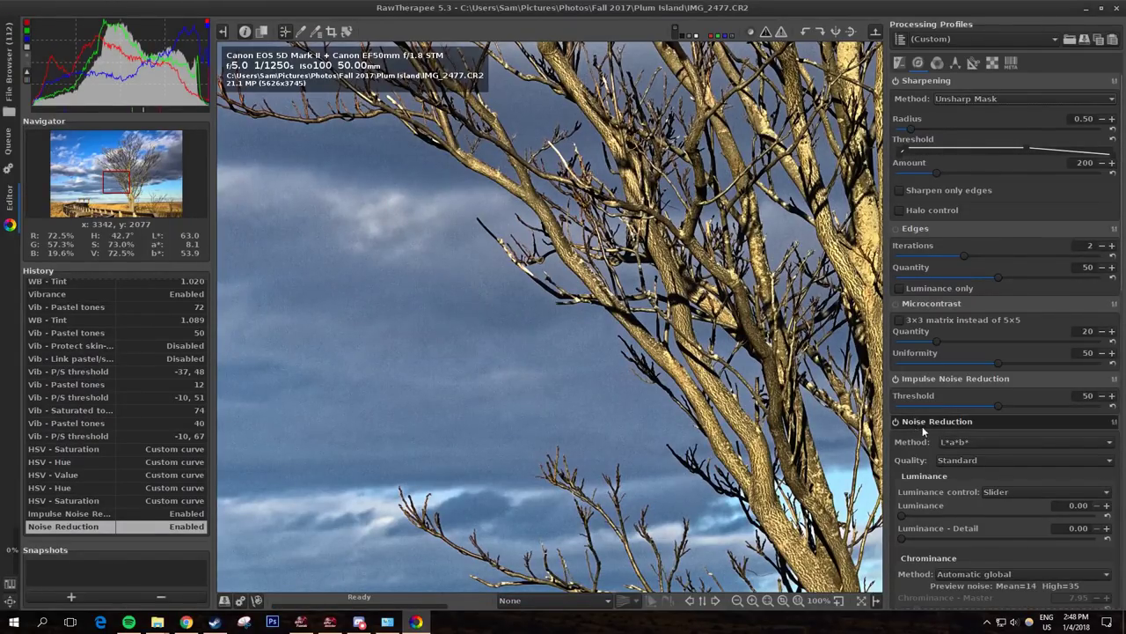
{"action": "scroll", "coordinate": [922, 484], "scroll_direction": "down", "scroll_amount": 2}
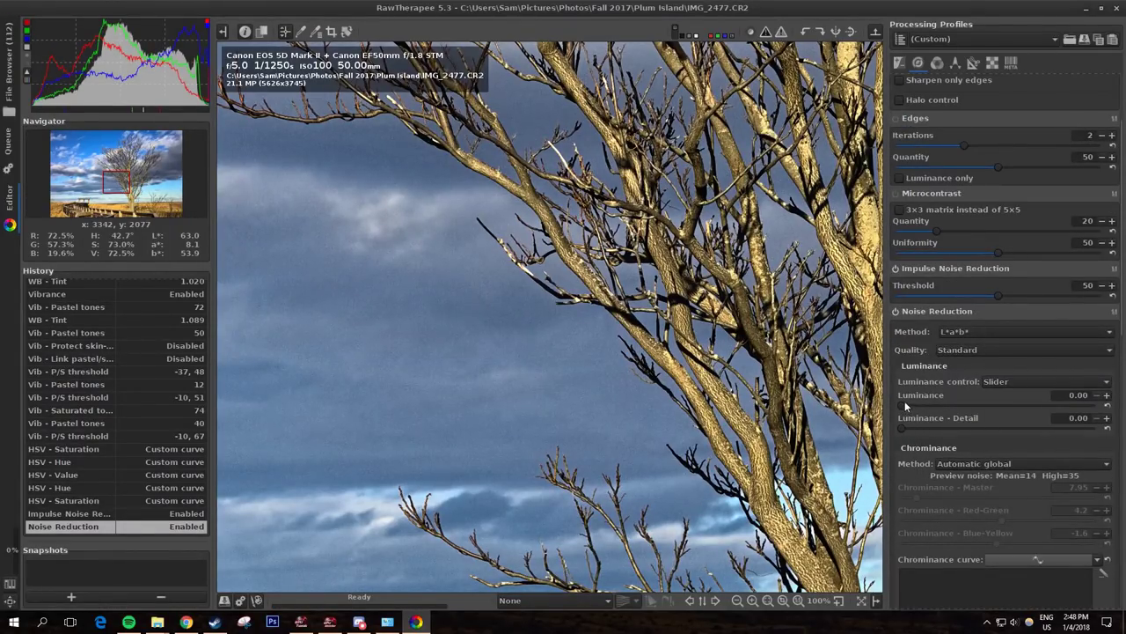
Step: Trial luminance noise reduction values from 18.29 to 91.46 and luminance detail 61.89
{"action": "left_click_drag", "start_coordinate": [912, 406], "coordinate": [981, 417]}
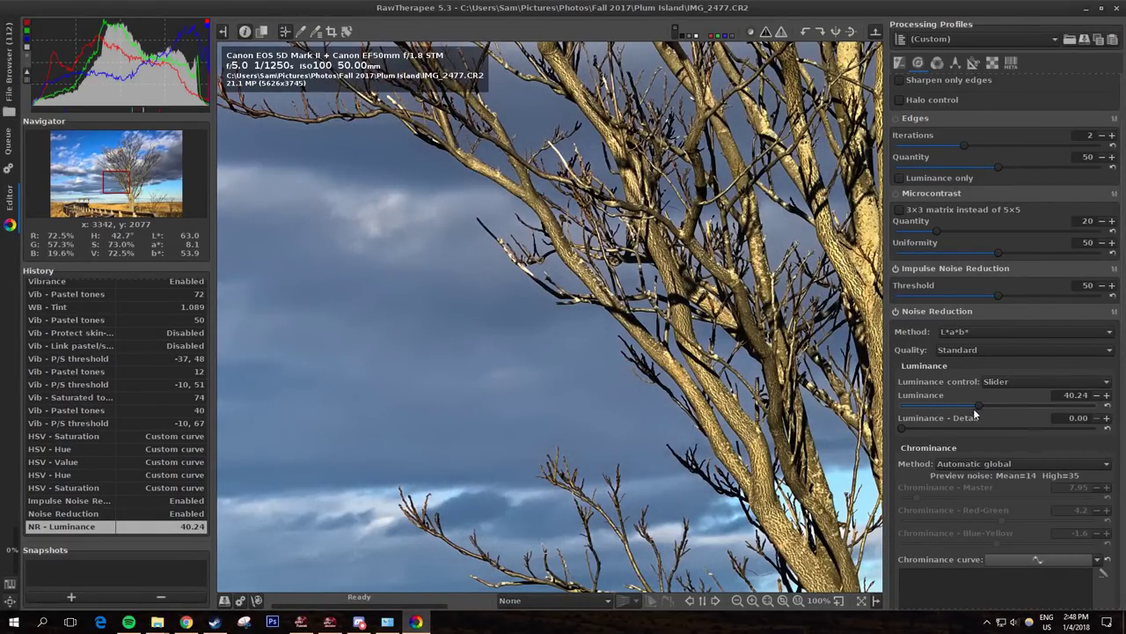
{"action": "left_click_drag", "start_coordinate": [982, 408], "coordinate": [938, 408]}
{"action": "left_click_drag", "start_coordinate": [901, 427], "coordinate": [1021, 426]}
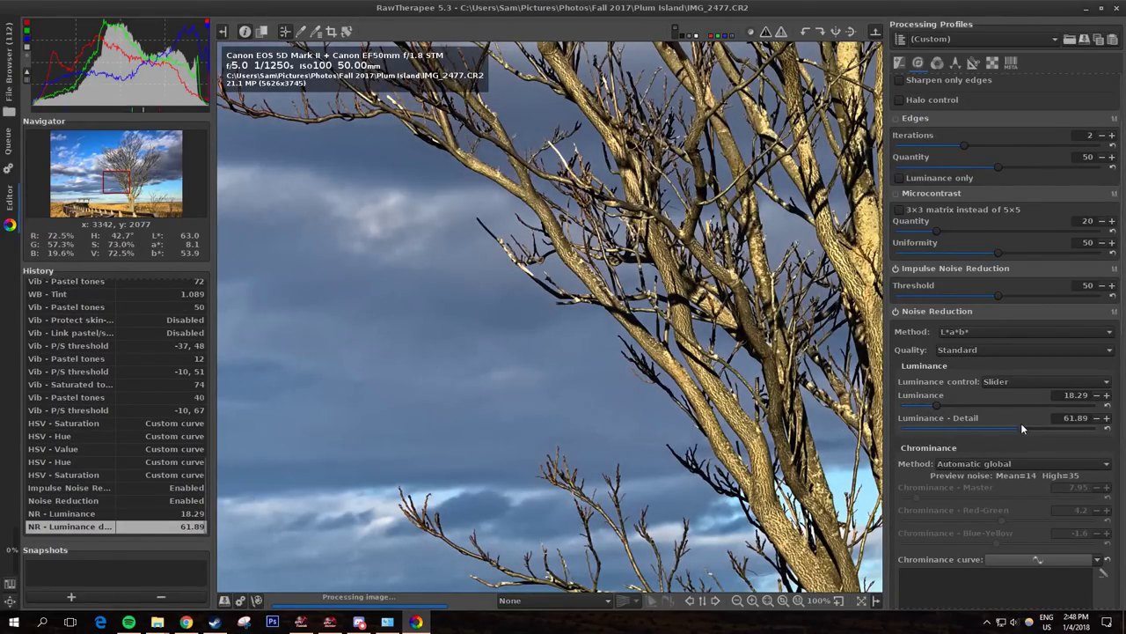
{"action": "left_click_drag", "start_coordinate": [938, 406], "coordinate": [1077, 407]}
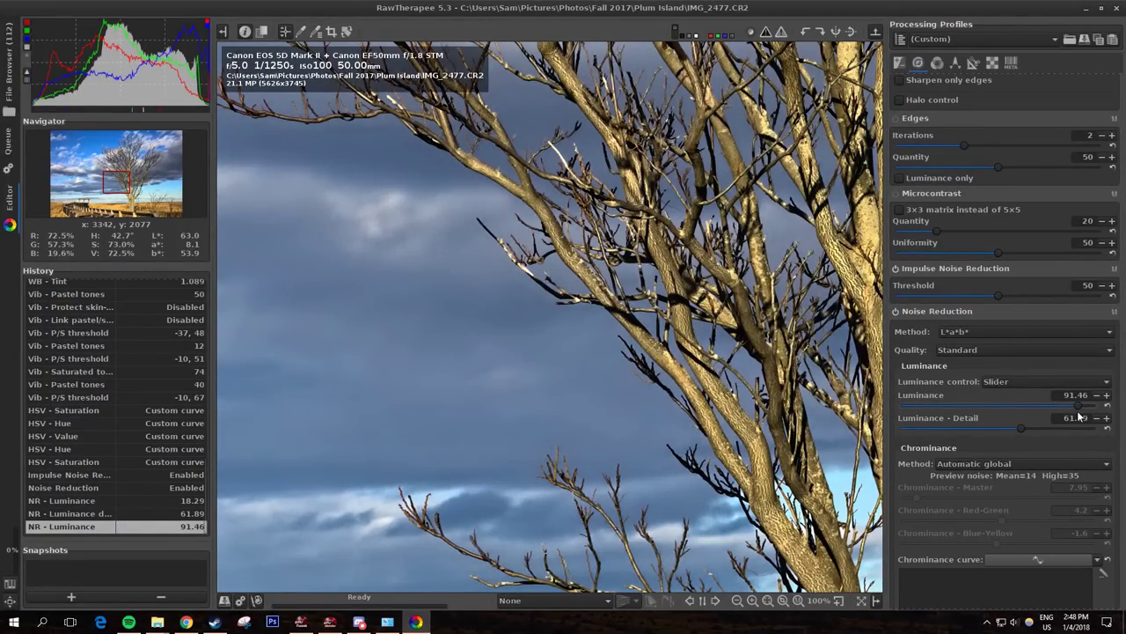
{"action": "left_click_drag", "start_coordinate": [1048, 401], "coordinate": [1029, 403]}
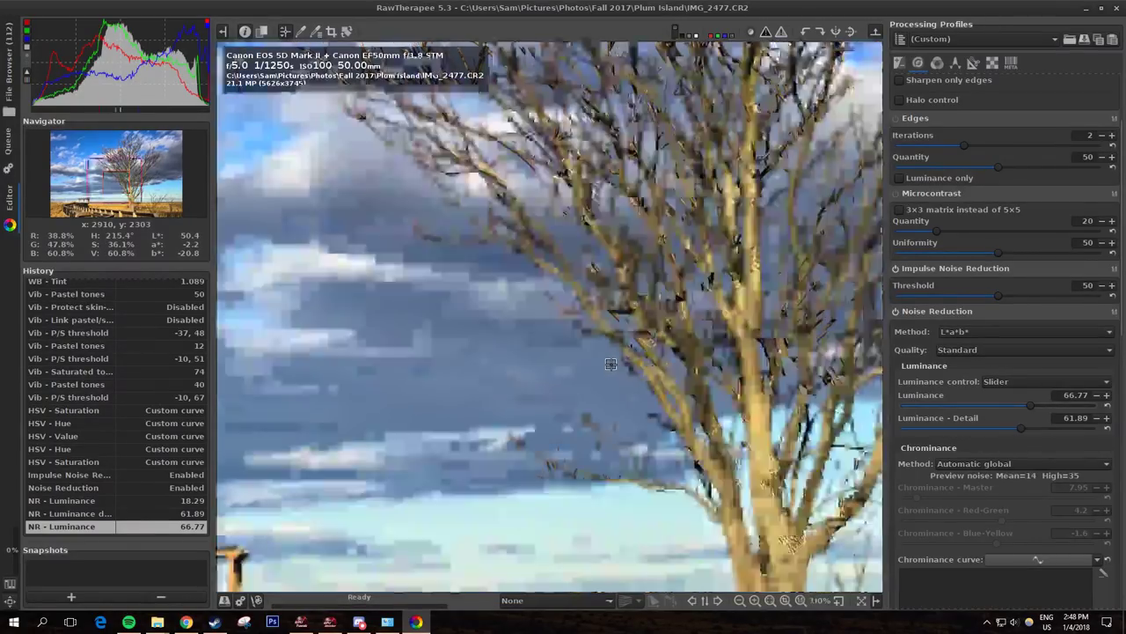
{"action": "scroll", "coordinate": [607, 360], "scroll_direction": "down", "scroll_amount": 3}
{"action": "scroll", "coordinate": [607, 361], "scroll_direction": "up", "scroll_amount": 2}
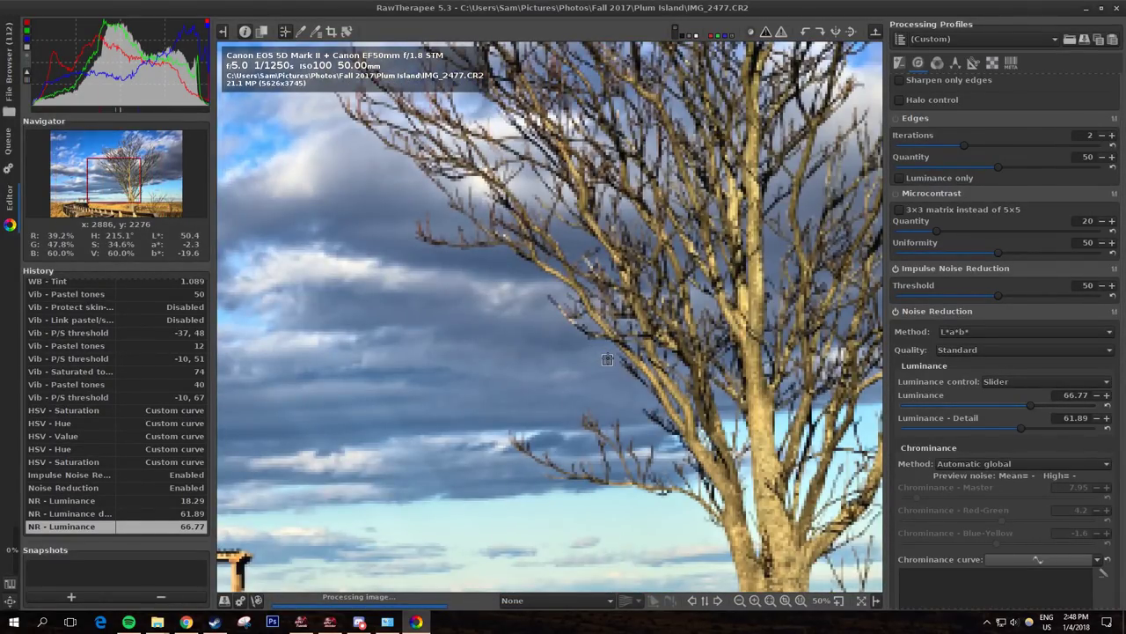
{"action": "scroll", "coordinate": [607, 359], "scroll_direction": "up", "scroll_amount": 1}
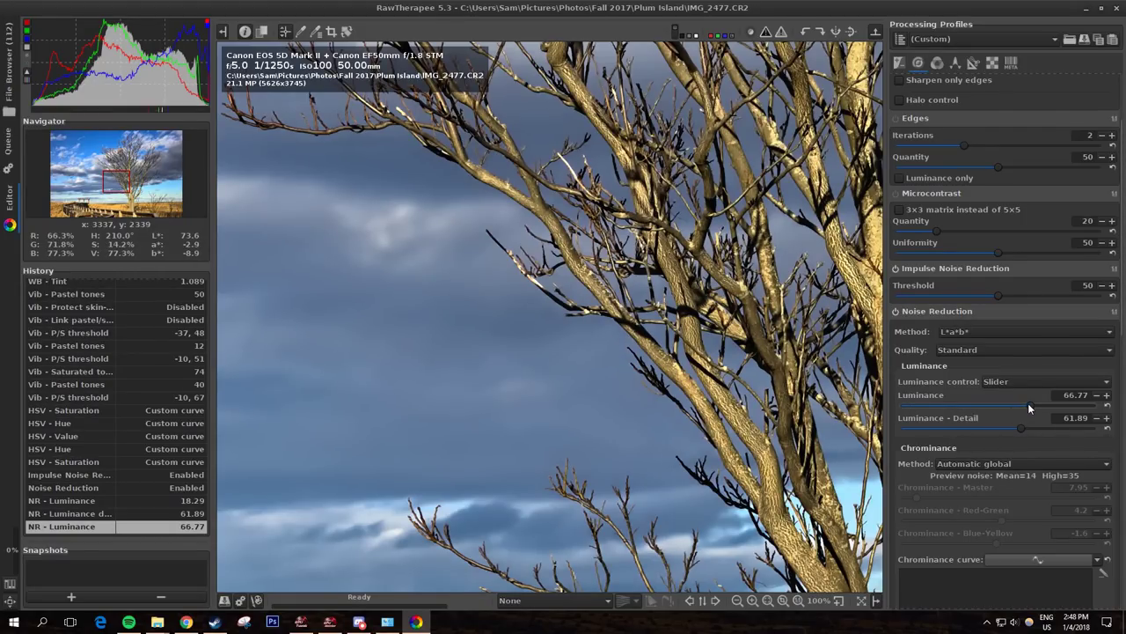
Step: Reset luminance detail to 50 and settle luminance noise reduction at 20.43
{"action": "left_click_drag", "start_coordinate": [1029, 403], "coordinate": [958, 407]}
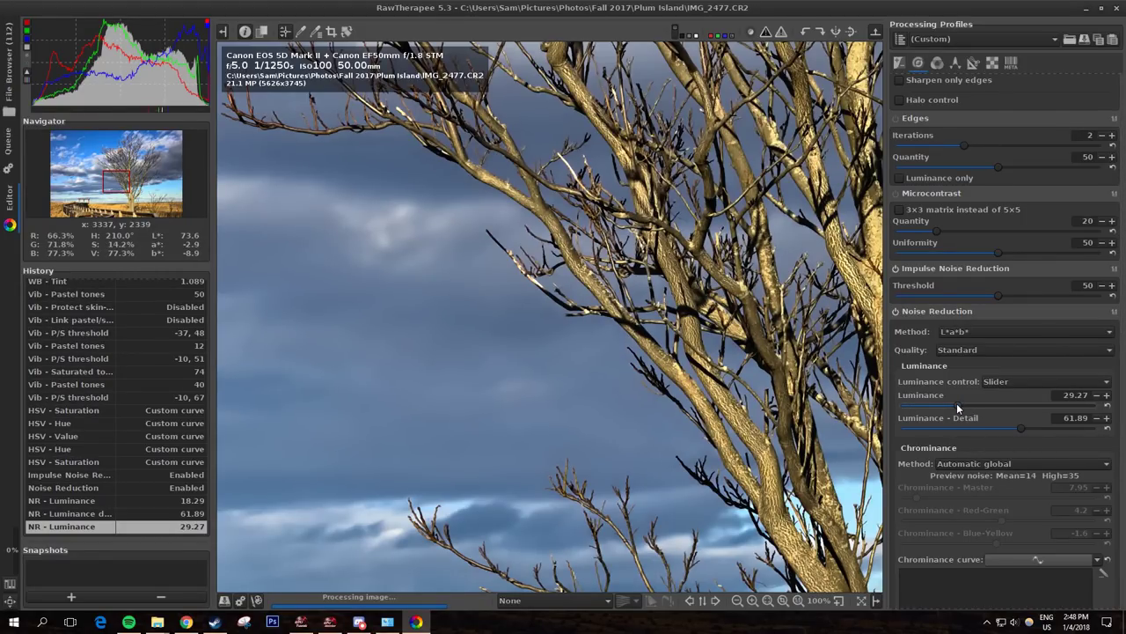
{"action": "left_click", "coordinate": [1108, 428]}
{"action": "left_click", "coordinate": [1108, 405]}
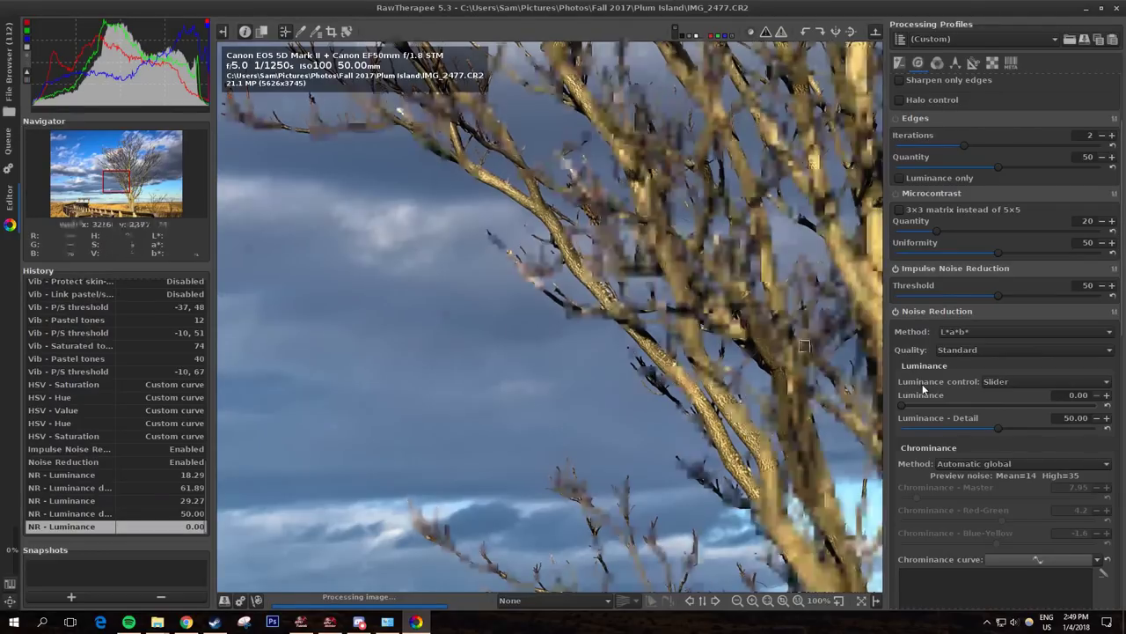
{"action": "left_click_drag", "start_coordinate": [903, 407], "coordinate": [941, 408]}
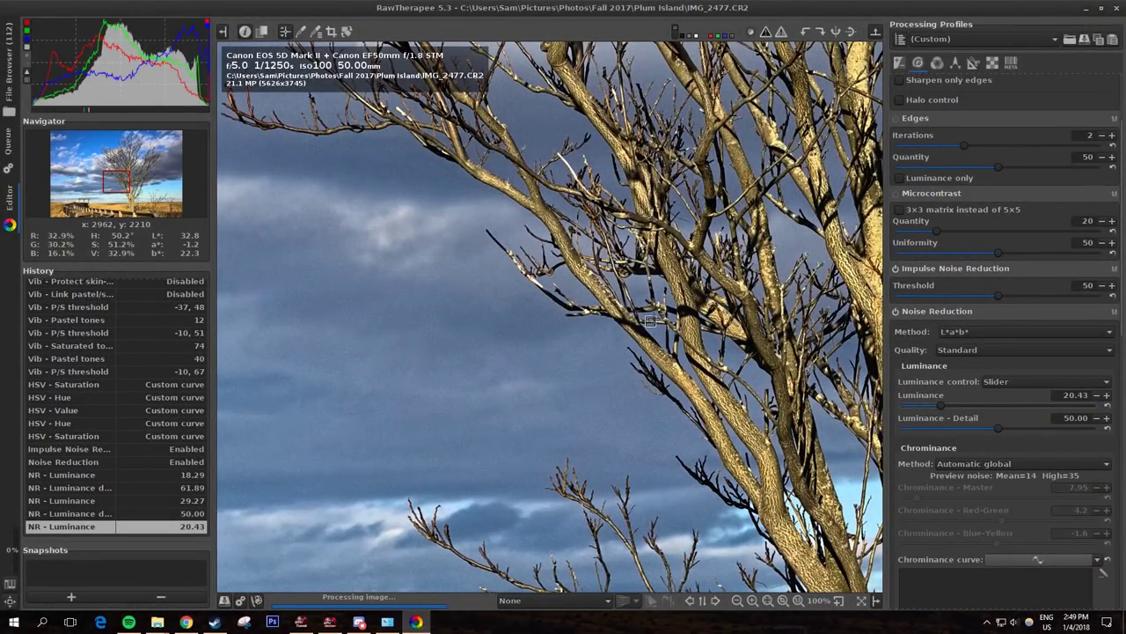
{"action": "scroll", "coordinate": [945, 186], "scroll_direction": "up", "scroll_amount": 3}
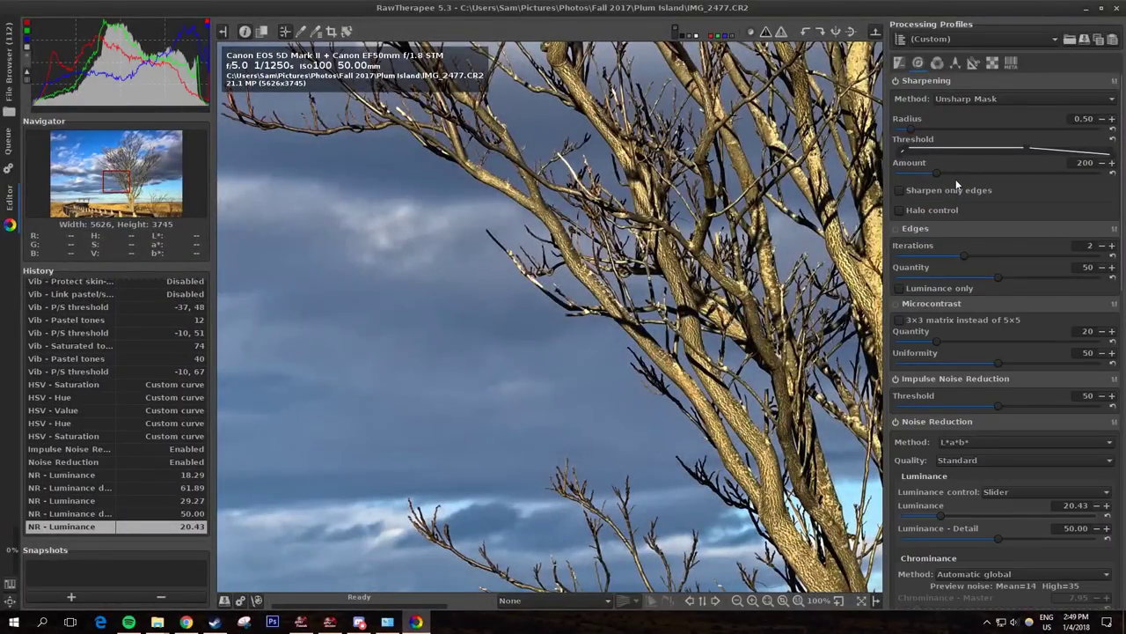
Step: Enable Sharpening, then toggle it off and on to compare the effect
{"action": "left_click", "coordinate": [897, 81]}
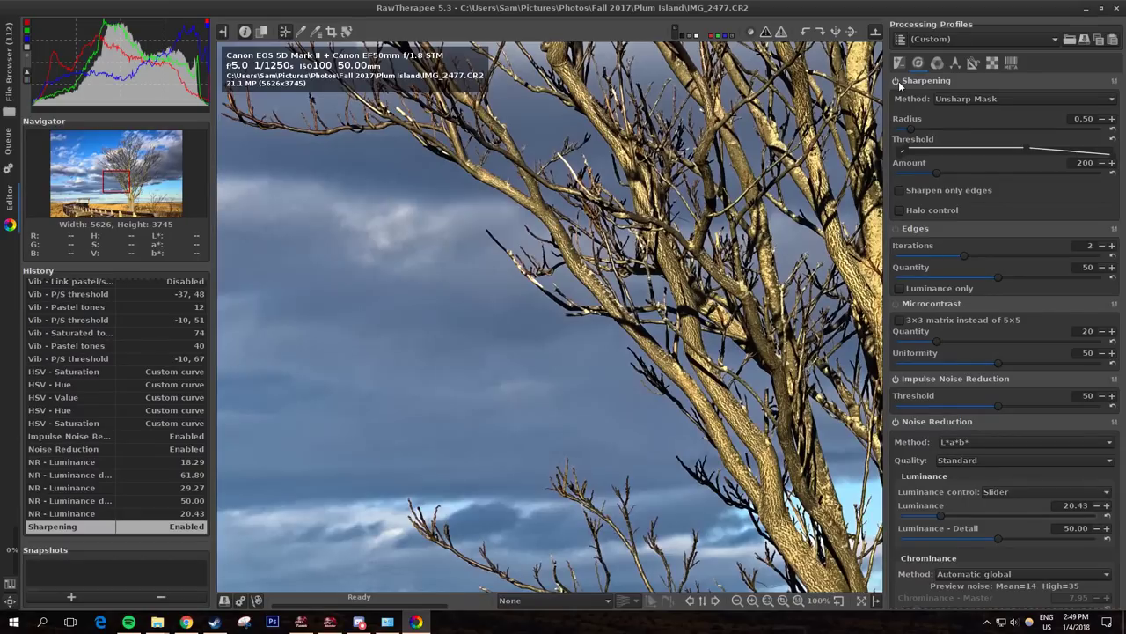
{"action": "left_click", "coordinate": [897, 81]}
{"action": "left_click", "coordinate": [897, 81]}
{"action": "left_click", "coordinate": [897, 81]}
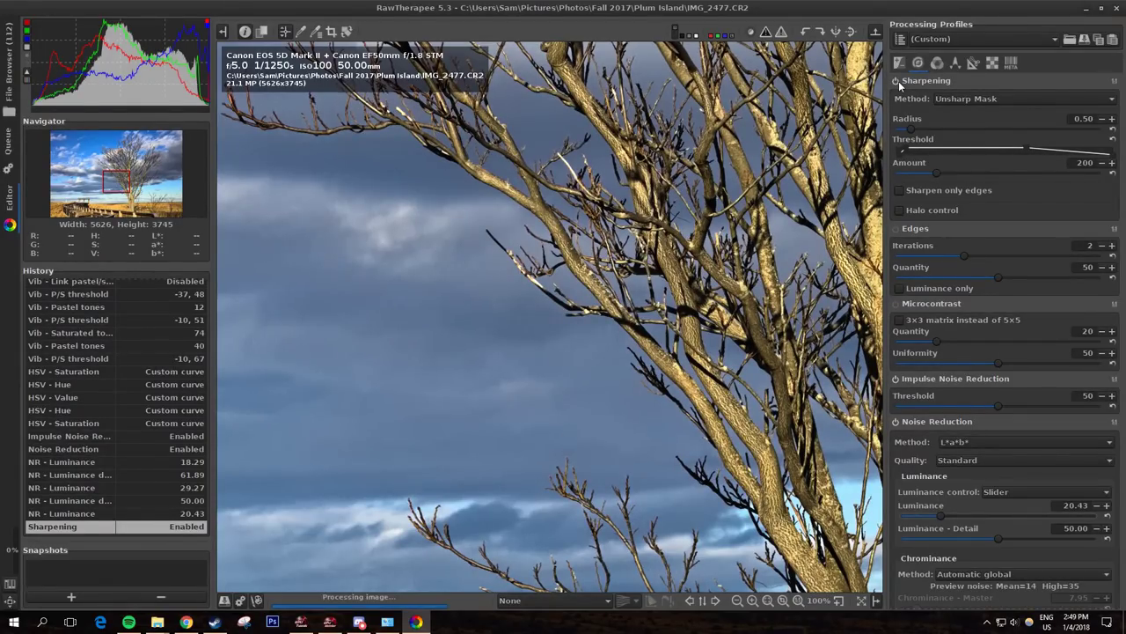
{"action": "left_click", "coordinate": [897, 81]}
Step: At 100% zoom, lower the Unsharp Mask sharpening Amount from 200 to 102
{"action": "scroll", "coordinate": [538, 104], "scroll_direction": "up", "scroll_amount": 2}
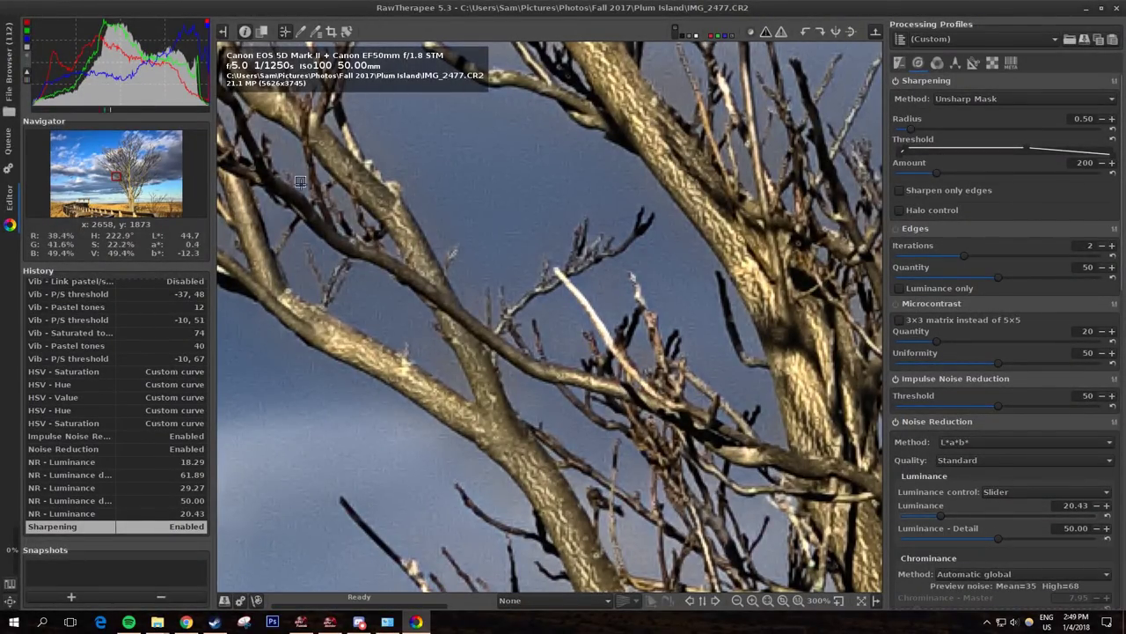
{"action": "scroll", "coordinate": [301, 184], "scroll_direction": "down", "scroll_amount": 2}
{"action": "scroll", "coordinate": [405, 181], "scroll_direction": "down", "scroll_amount": 1}
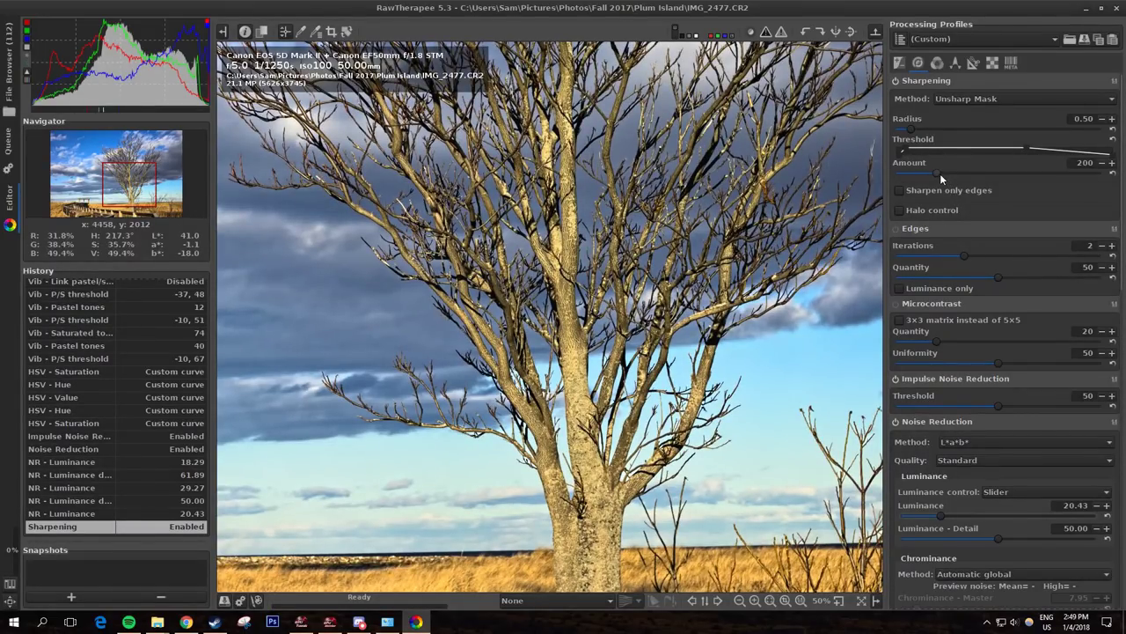
{"action": "key", "text": "z"}
{"action": "left_click_drag", "start_coordinate": [937, 171], "coordinate": [917, 173]}
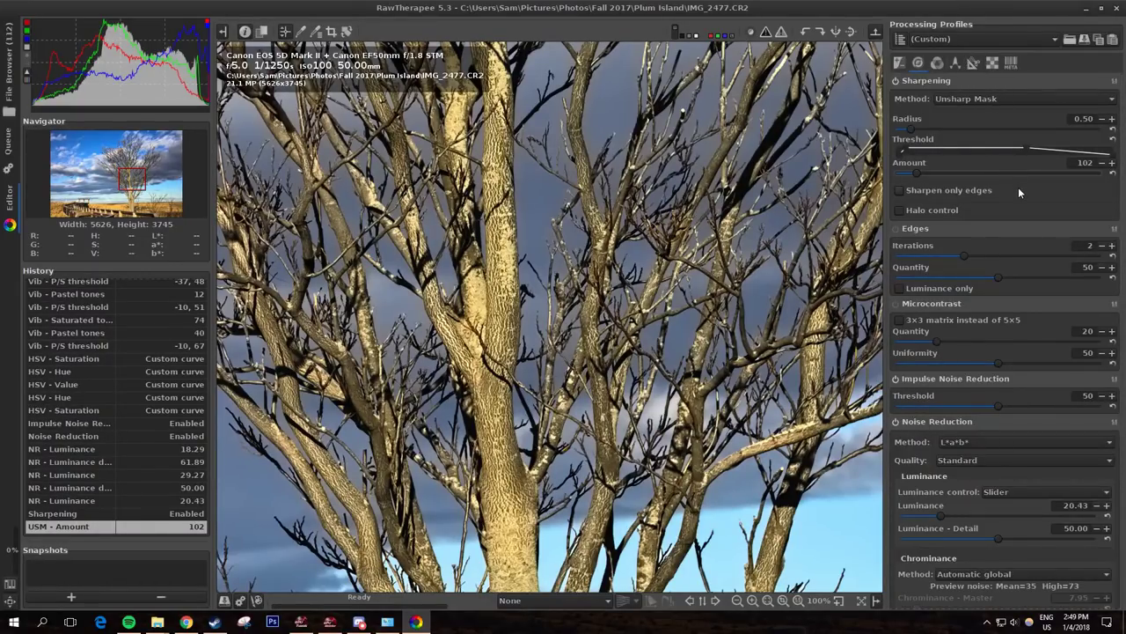
Step: Turn on Defringe in the Detail tab, with colour sampling active in the preview
{"action": "scroll", "coordinate": [1012, 195], "scroll_direction": "down", "scroll_amount": 10}
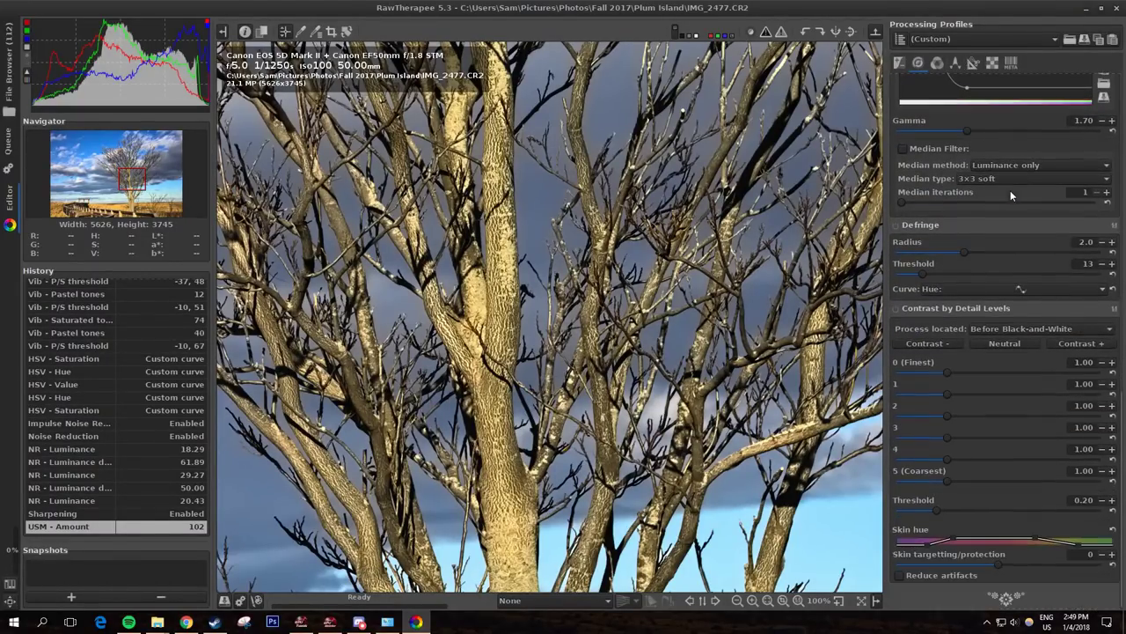
{"action": "scroll", "coordinate": [519, 360], "scroll_direction": "down", "scroll_amount": 1}
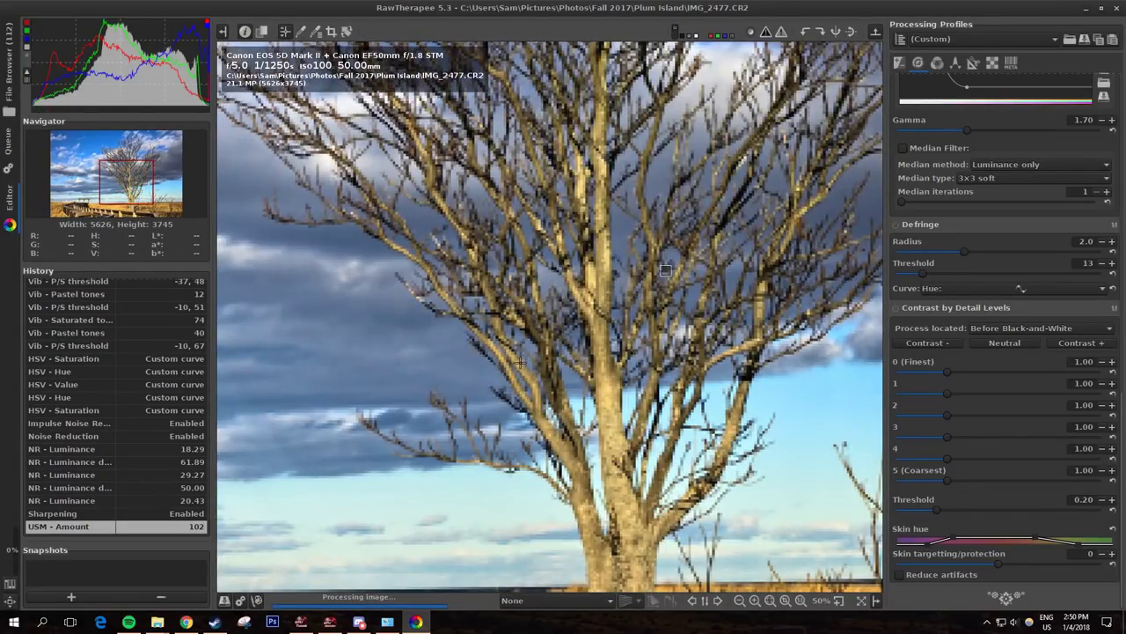
{"action": "scroll", "coordinate": [519, 361], "scroll_direction": "down", "scroll_amount": 1}
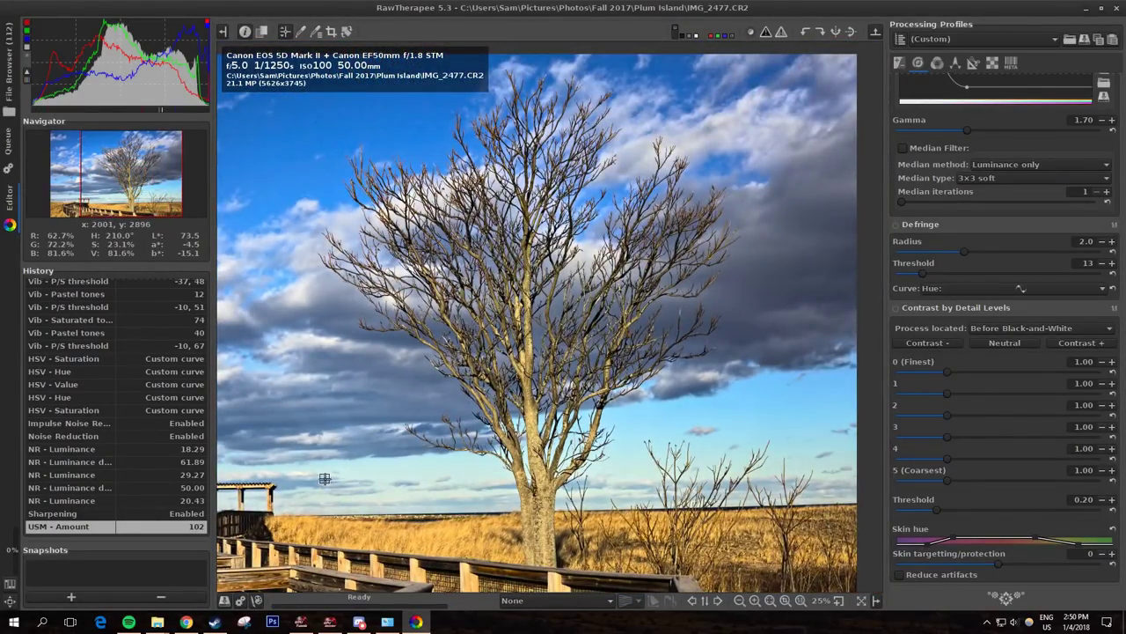
{"action": "scroll", "coordinate": [325, 478], "scroll_direction": "down", "scroll_amount": 1}
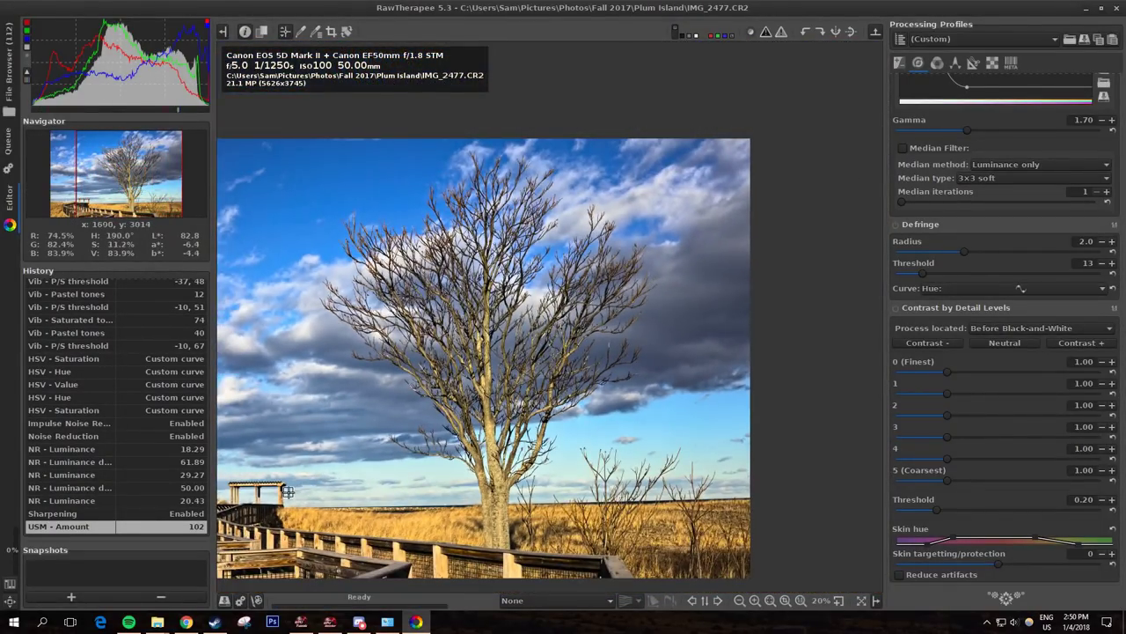
{"action": "left_click", "coordinate": [284, 33]}
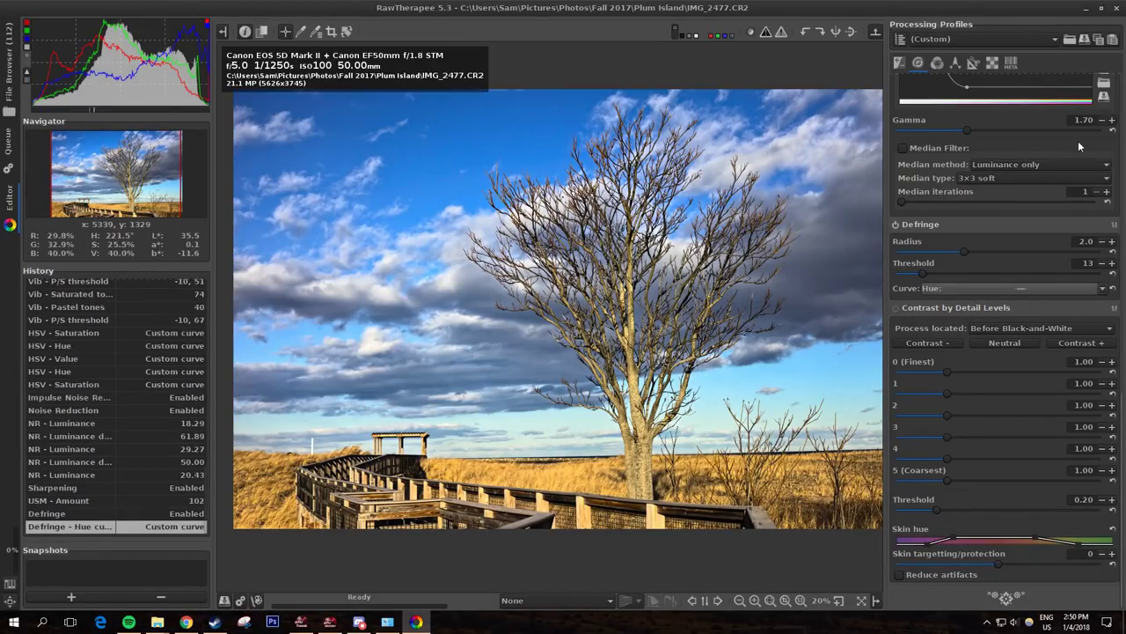
{"action": "left_click", "coordinate": [895, 225]}
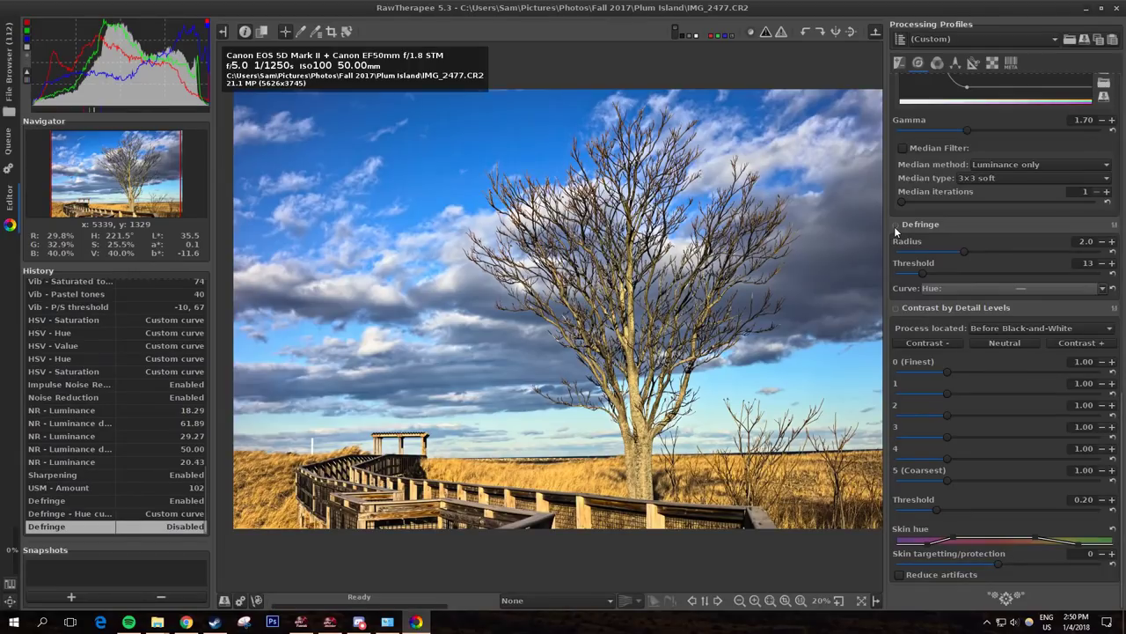
Step: Make the Defringe hue curve an equalizer and lower its peak to target purple-magenta fringes
{"action": "left_click", "coordinate": [1103, 288]}
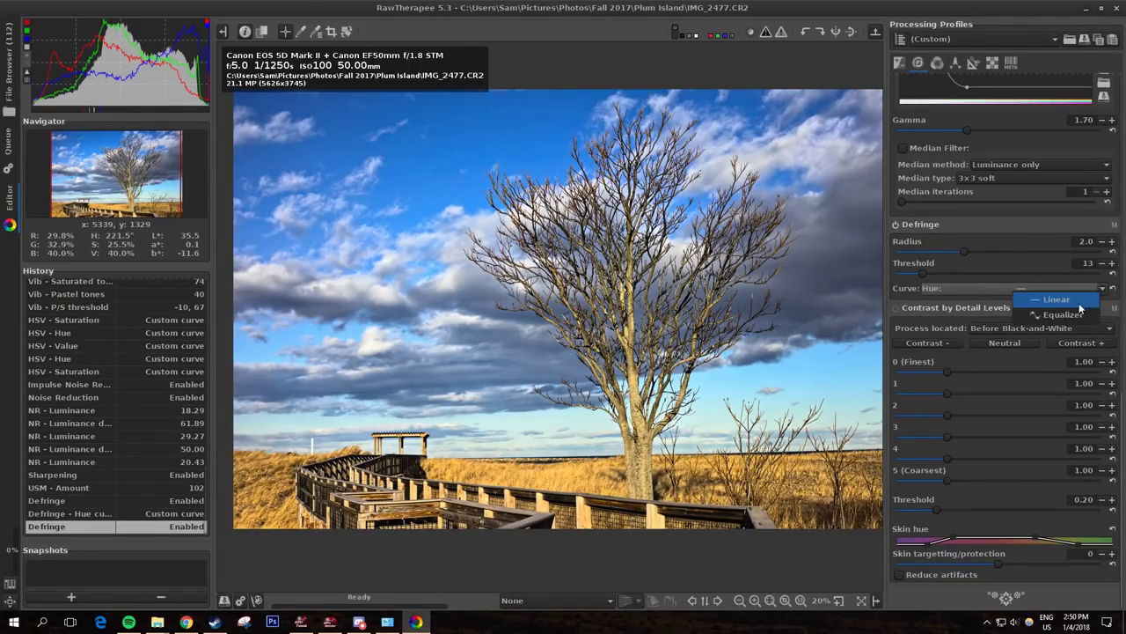
{"action": "left_click", "coordinate": [1072, 314]}
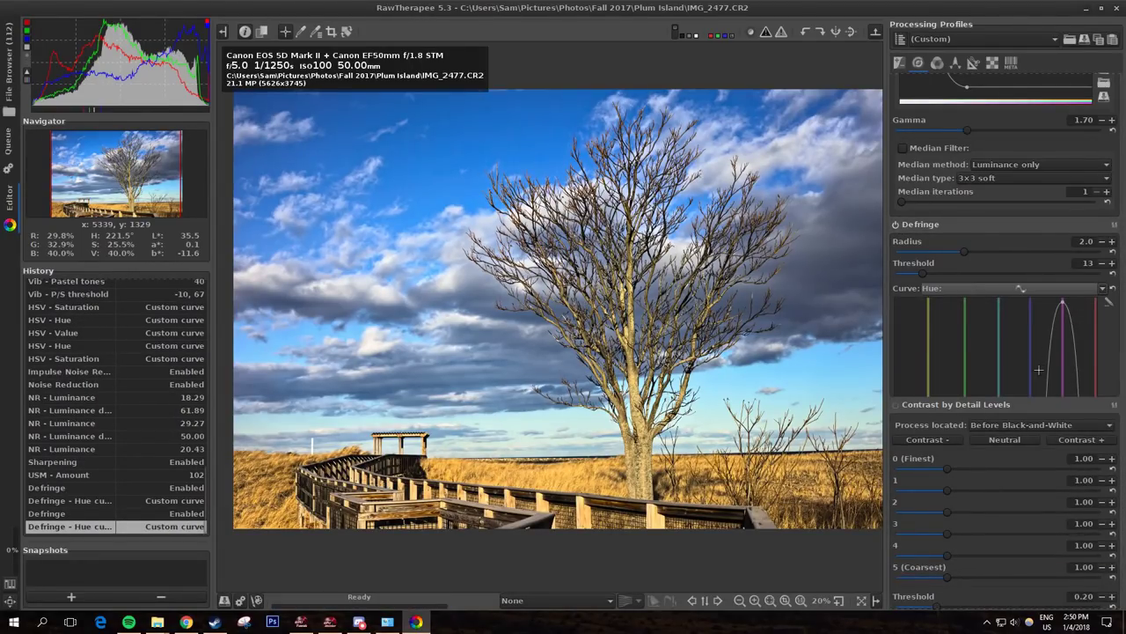
{"action": "scroll", "coordinate": [1039, 380], "scroll_direction": "up", "scroll_amount": 1}
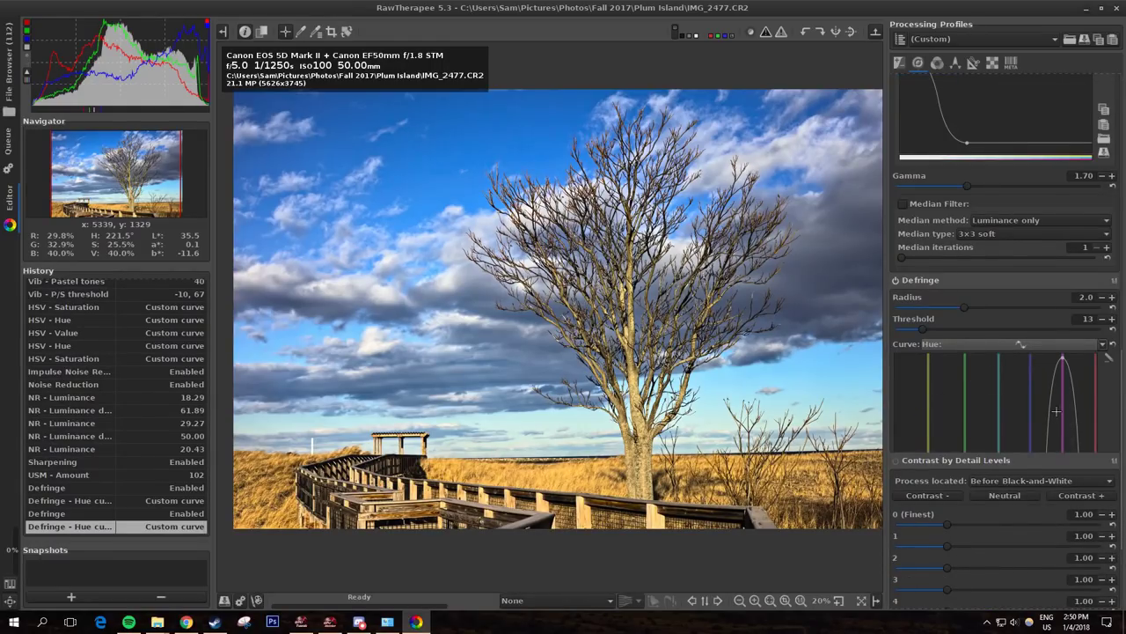
{"action": "scroll", "coordinate": [1048, 427], "scroll_direction": "down", "scroll_amount": 2}
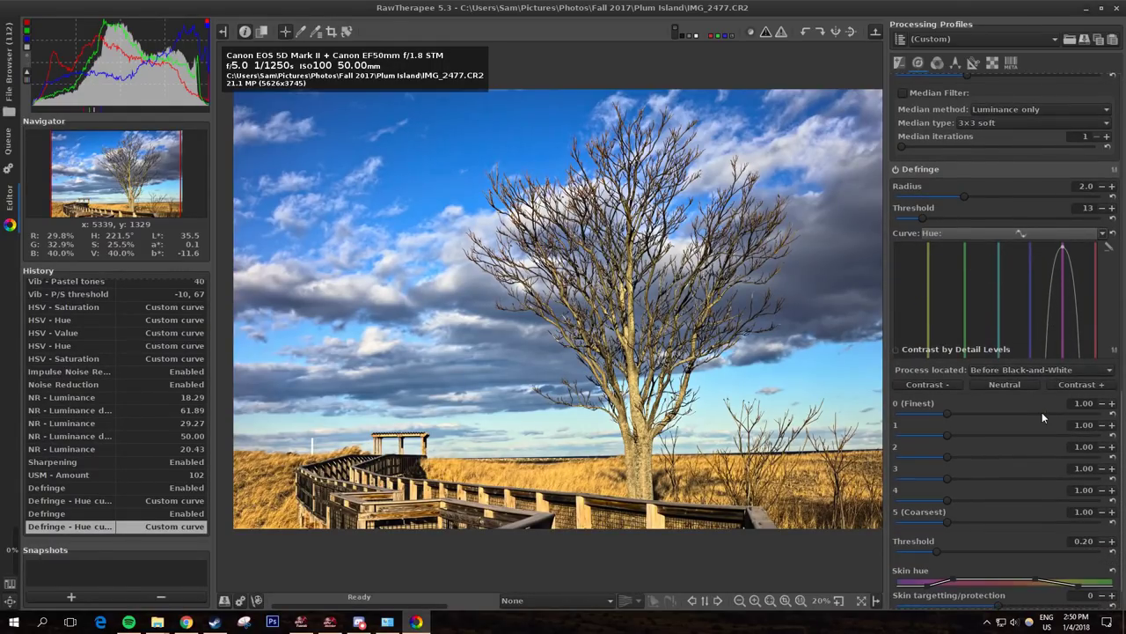
{"action": "left_click", "coordinate": [1062, 250]}
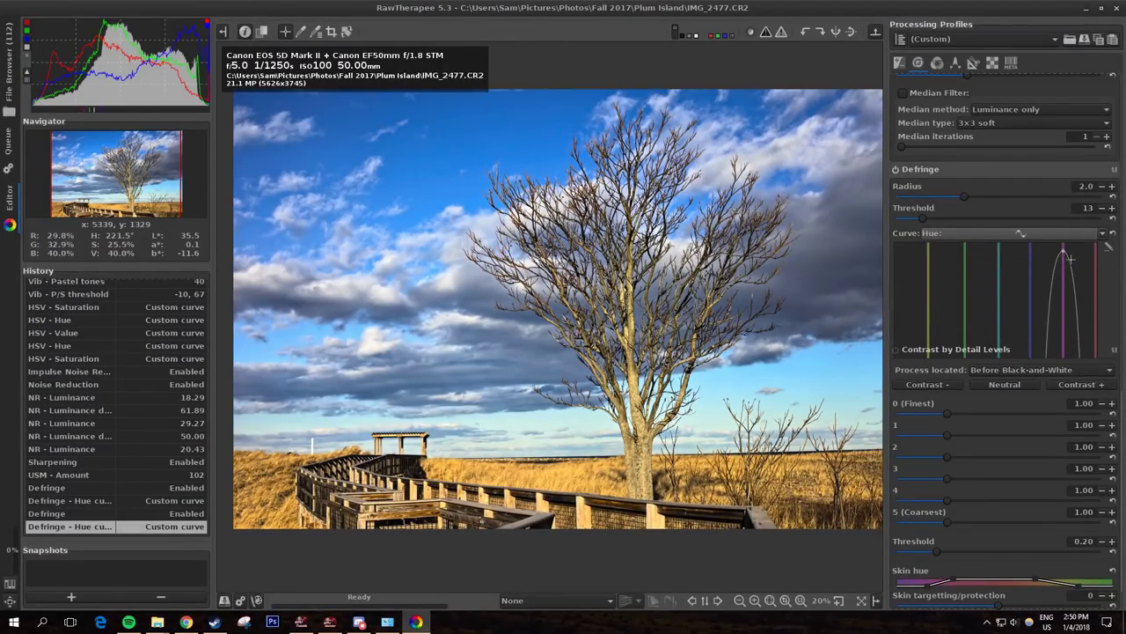
{"action": "left_click_drag", "start_coordinate": [1071, 258], "coordinate": [1070, 302]}
{"action": "scroll", "coordinate": [1084, 286], "scroll_direction": "up", "scroll_amount": 5}
{"action": "scroll", "coordinate": [1081, 290], "scroll_direction": "down", "scroll_amount": 3}
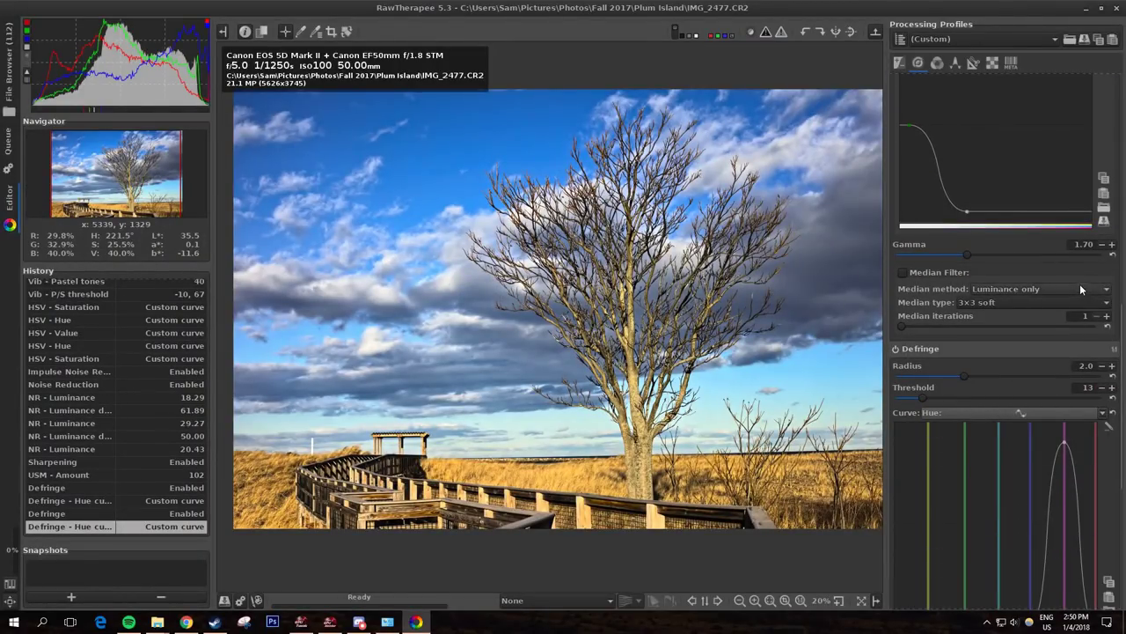
{"action": "scroll", "coordinate": [1082, 289], "scroll_direction": "down", "scroll_amount": 5}
{"action": "mouse_move", "coordinate": [957, 348]}
{"action": "left_mouse_down"}
{"action": "mouse_move", "coordinate": [960, 167]}
{"action": "mouse_move", "coordinate": [953, 356]}
{"action": "mouse_move", "coordinate": [965, 352]}
{"action": "left_mouse_up"}
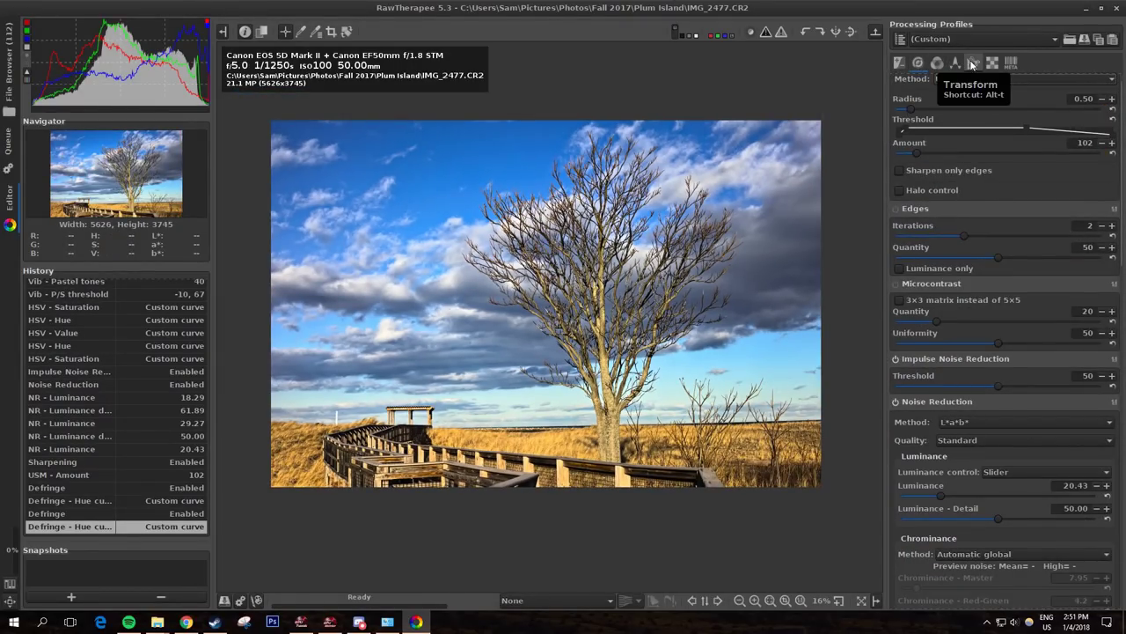
Step: Enable Crop in the Transform tab, shrink the frame, and remove the guide lines
{"action": "left_click", "coordinate": [971, 64]}
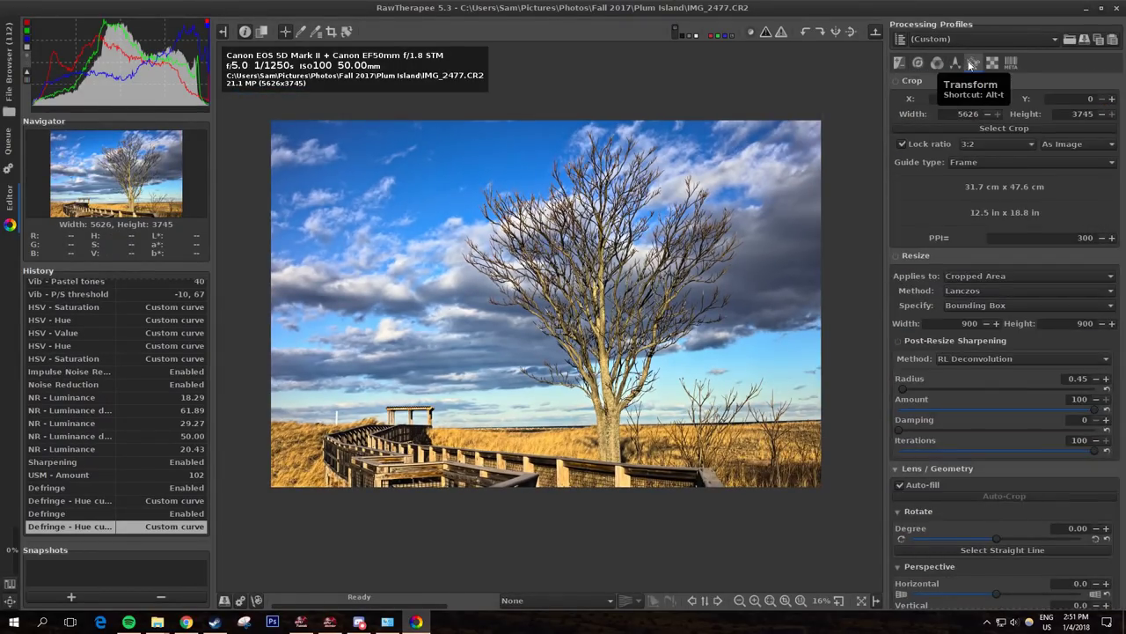
{"action": "left_click", "coordinate": [897, 80]}
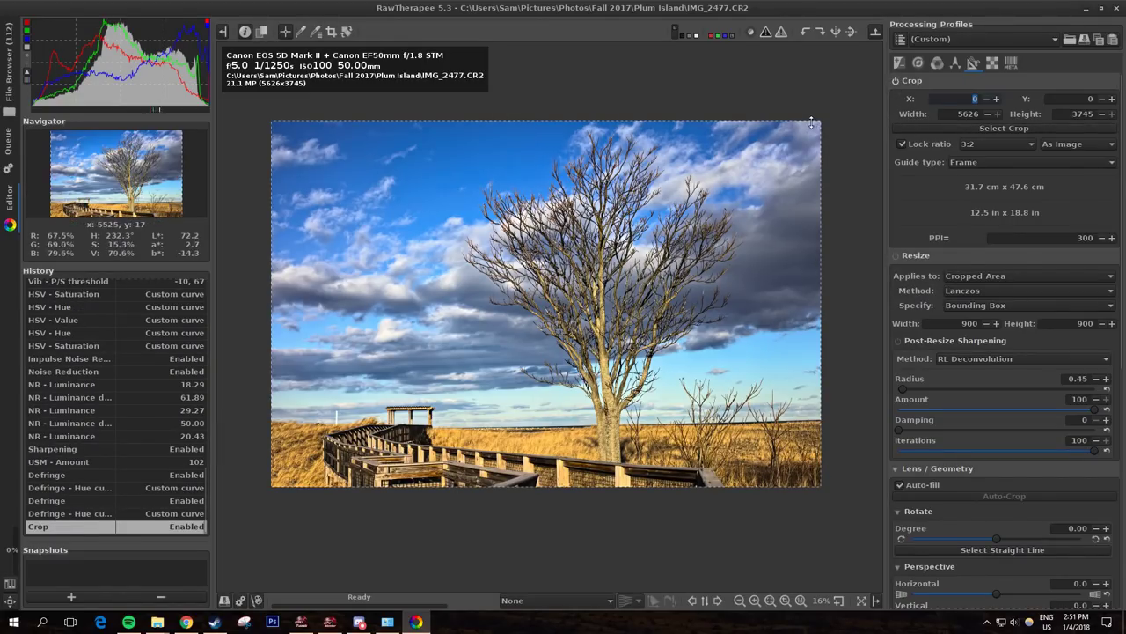
{"action": "left_click_drag", "start_coordinate": [811, 123], "coordinate": [650, 206]}
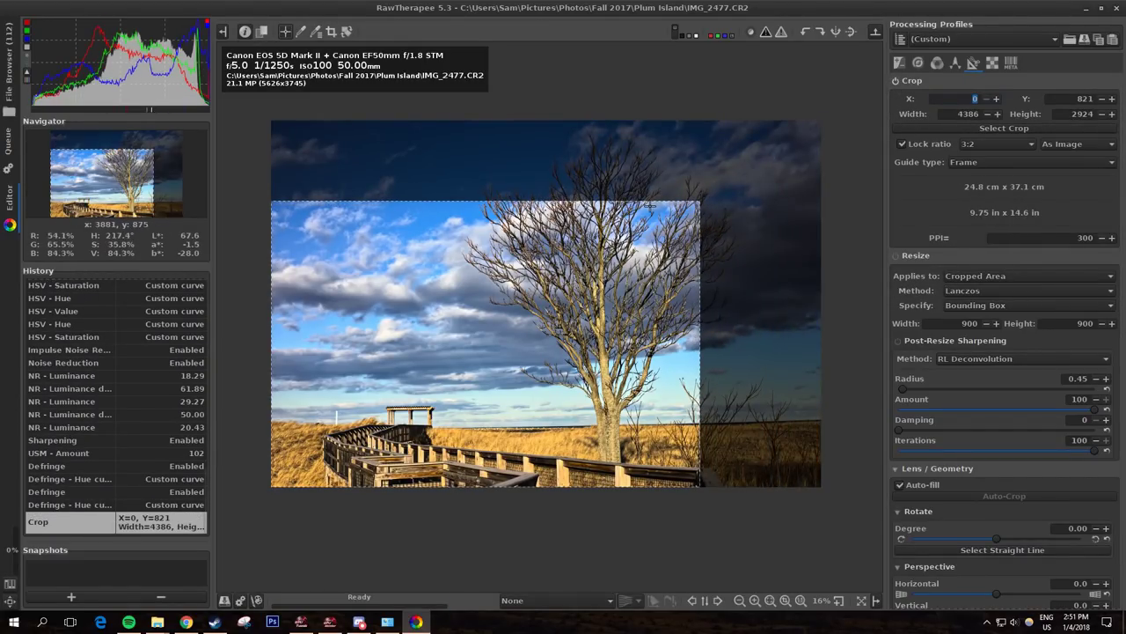
{"action": "left_click", "coordinate": [963, 163]}
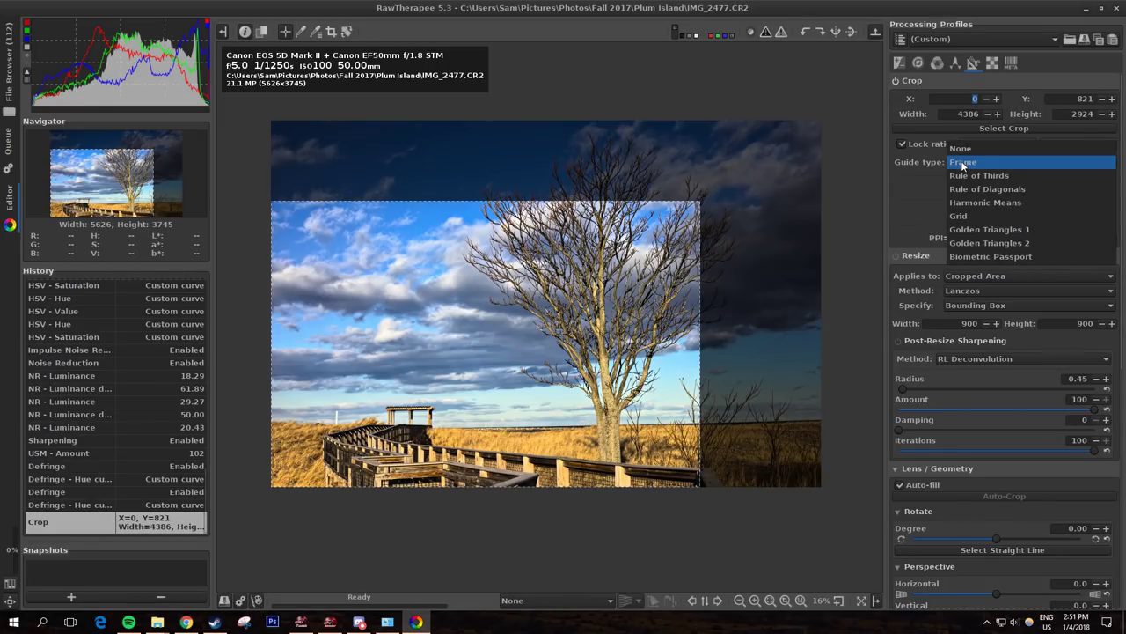
{"action": "left_click", "coordinate": [962, 163]}
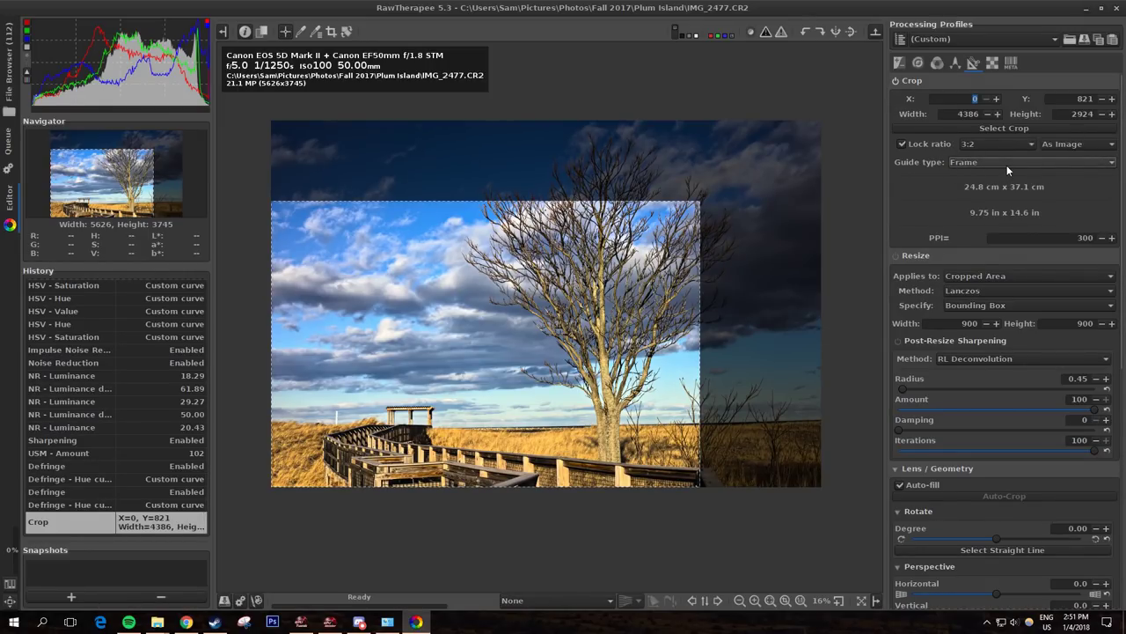
{"action": "left_click", "coordinate": [1006, 164]}
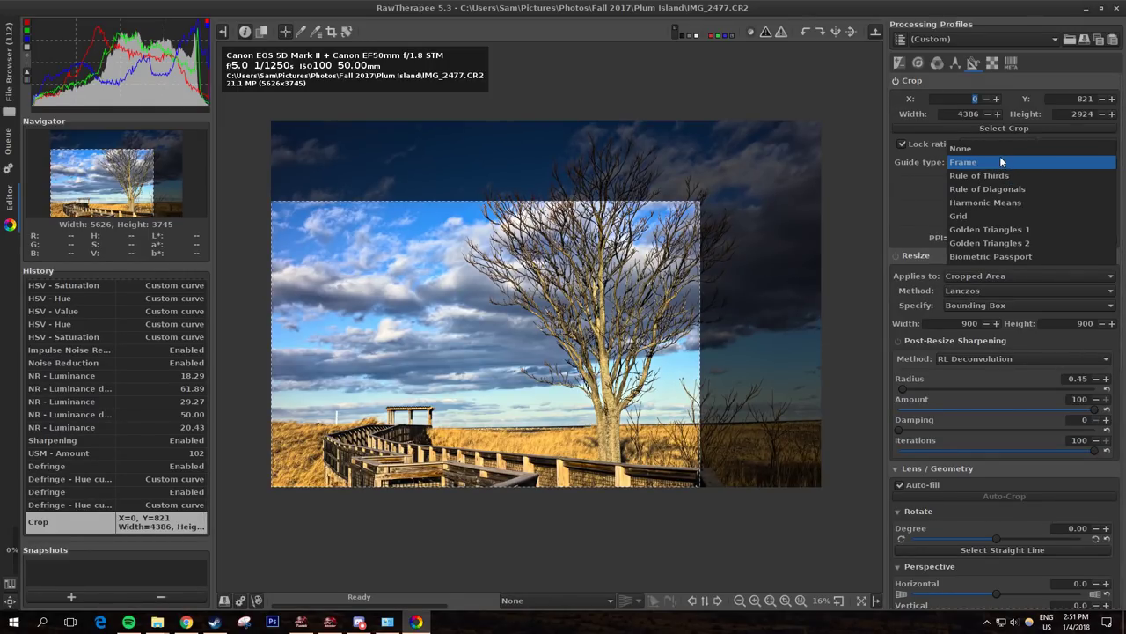
{"action": "left_click", "coordinate": [977, 162]}
{"action": "left_click", "coordinate": [984, 161]}
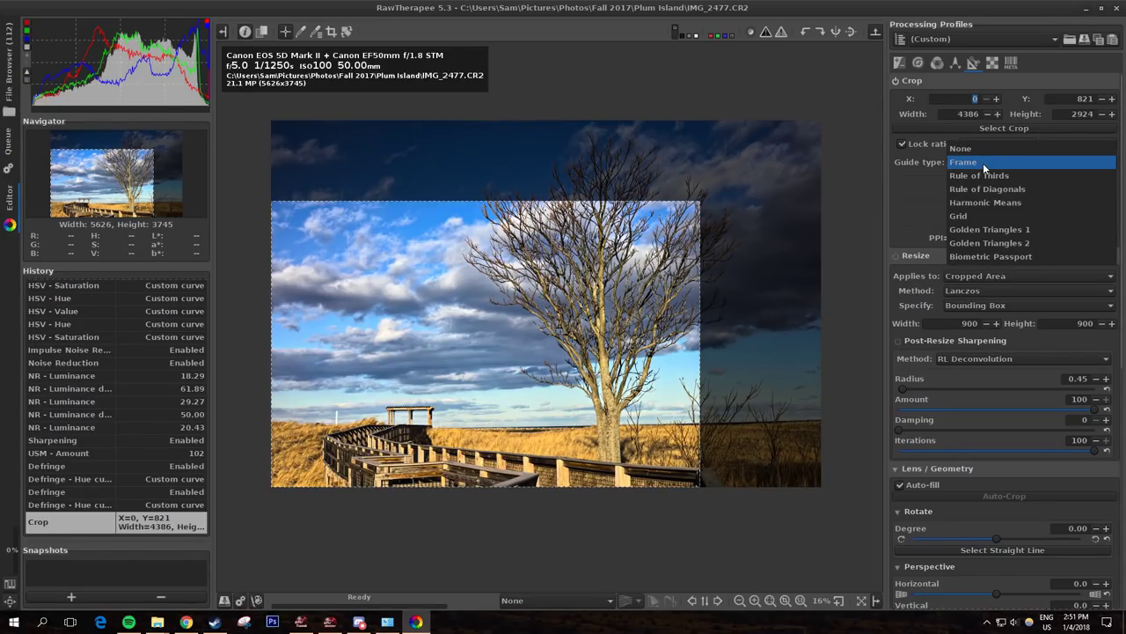
{"action": "left_click", "coordinate": [980, 150]}
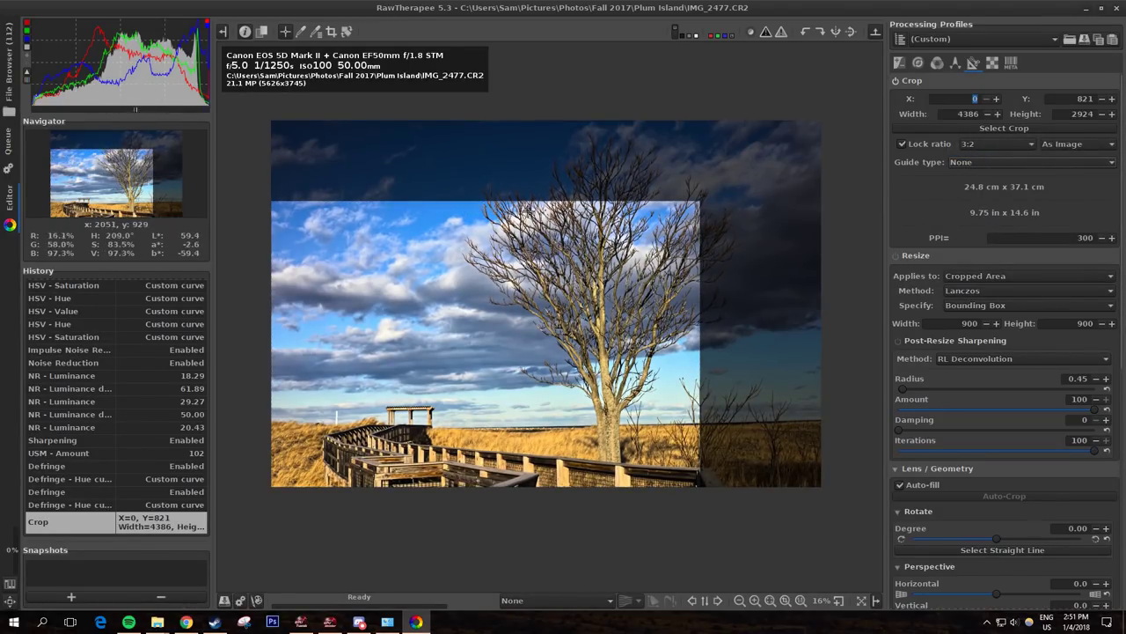
Step: Resize the crop while trying Rule of Diagonals, Rule of Thirds and Biometric Passport guides
{"action": "left_click_drag", "start_coordinate": [701, 202], "coordinate": [651, 233]}
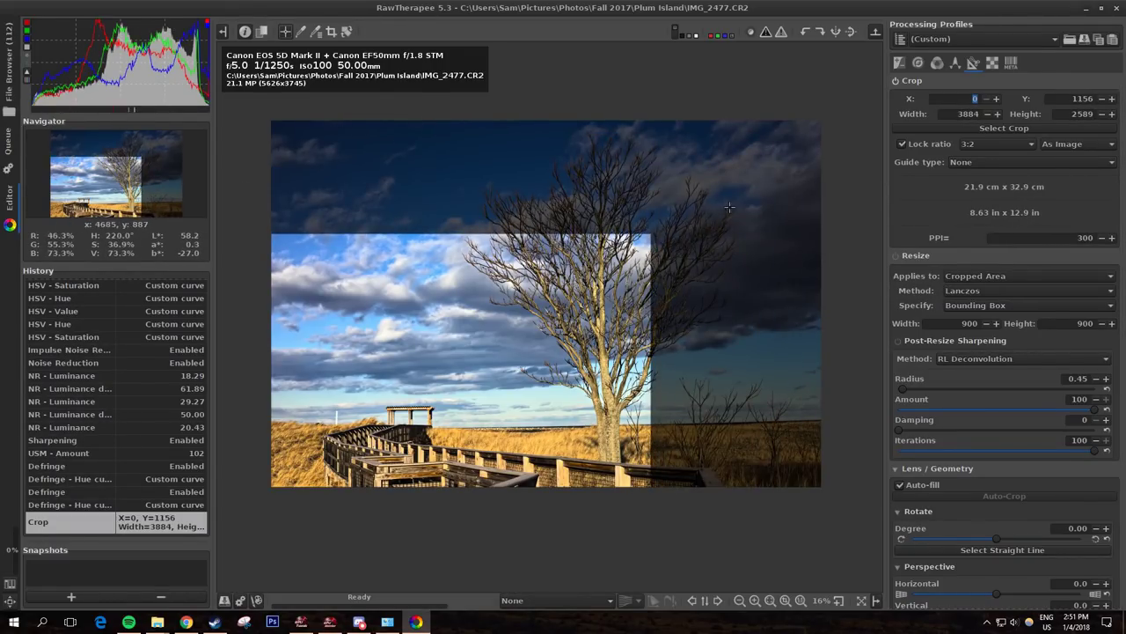
{"action": "left_click", "coordinate": [1001, 164]}
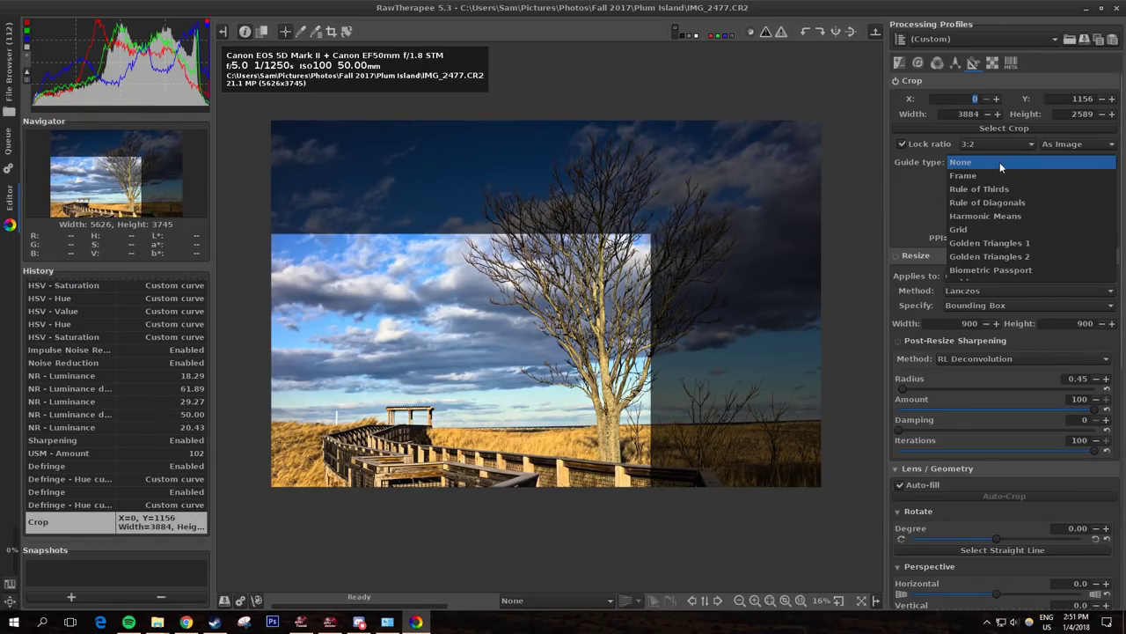
{"action": "left_click", "coordinate": [1000, 209]}
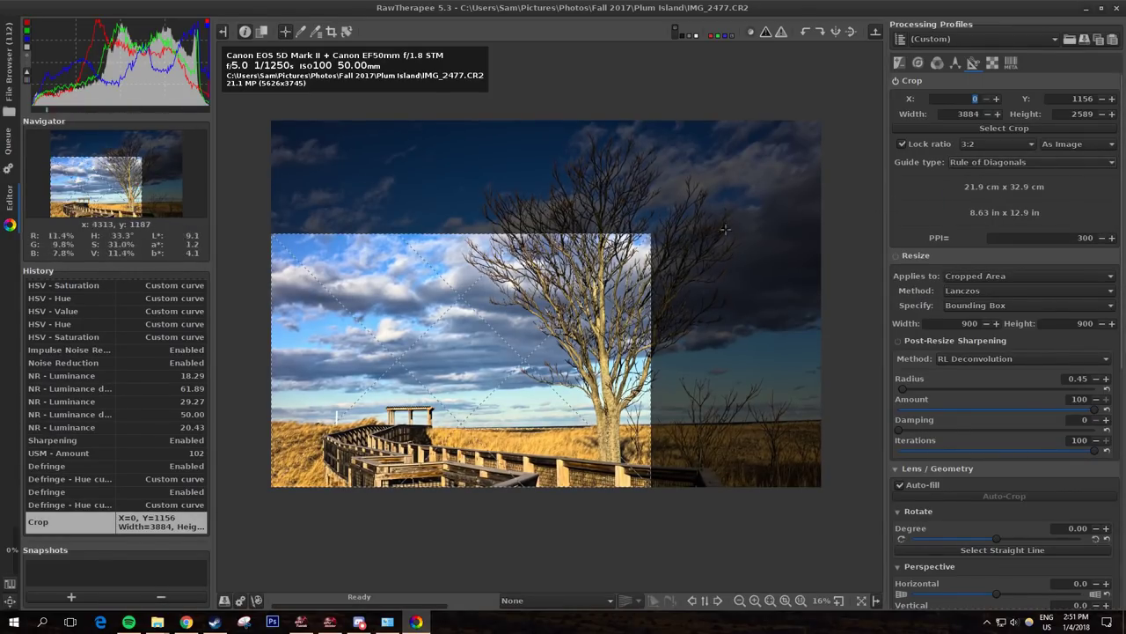
{"action": "left_click", "coordinate": [966, 164]}
{"action": "left_click", "coordinate": [985, 149]}
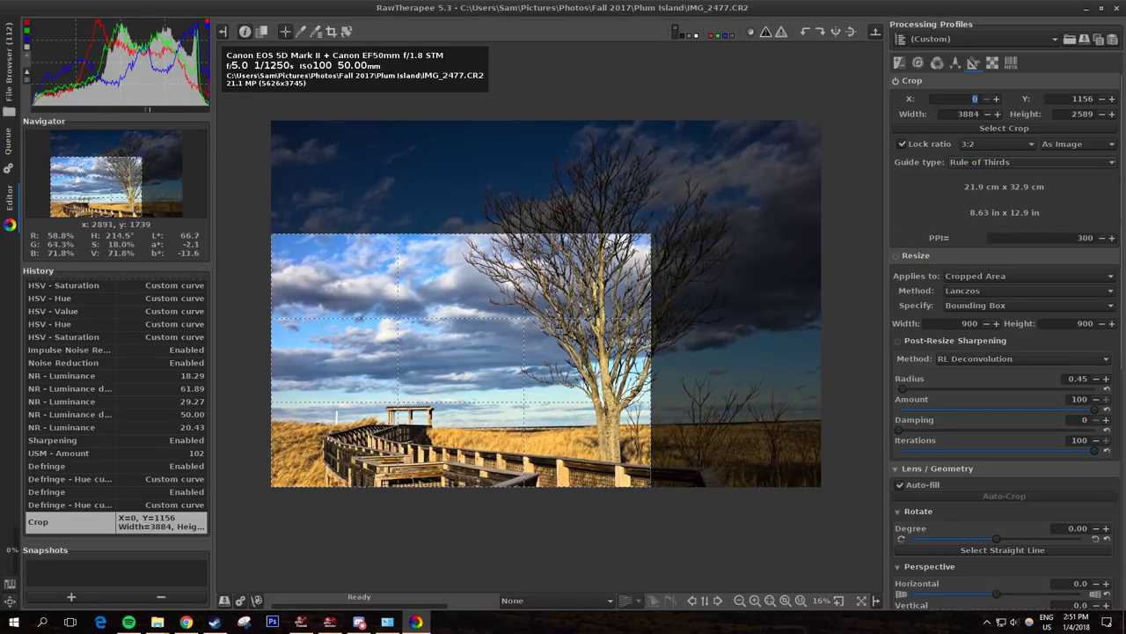
{"action": "left_click_drag", "start_coordinate": [652, 236], "coordinate": [672, 220]}
{"action": "left_click", "coordinate": [1052, 164]}
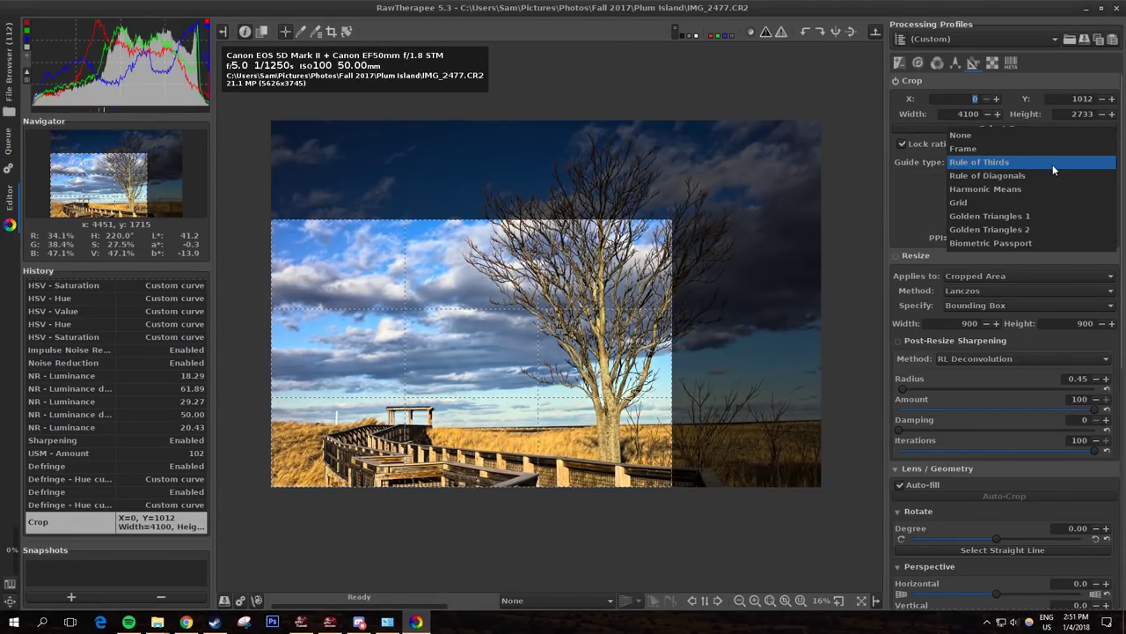
{"action": "left_click", "coordinate": [1037, 243]}
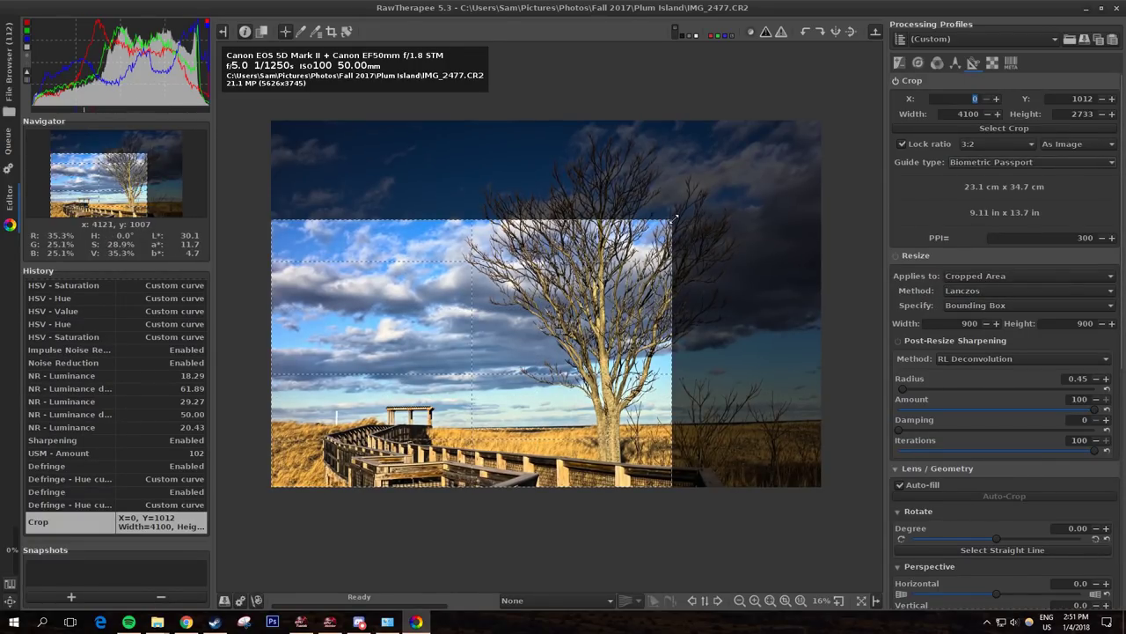
Step: Apply a Grid guide, try 16:10, then lock the crop to 1:1 at 3699 × 3699
{"action": "left_click_drag", "start_coordinate": [676, 217], "coordinate": [601, 272]}
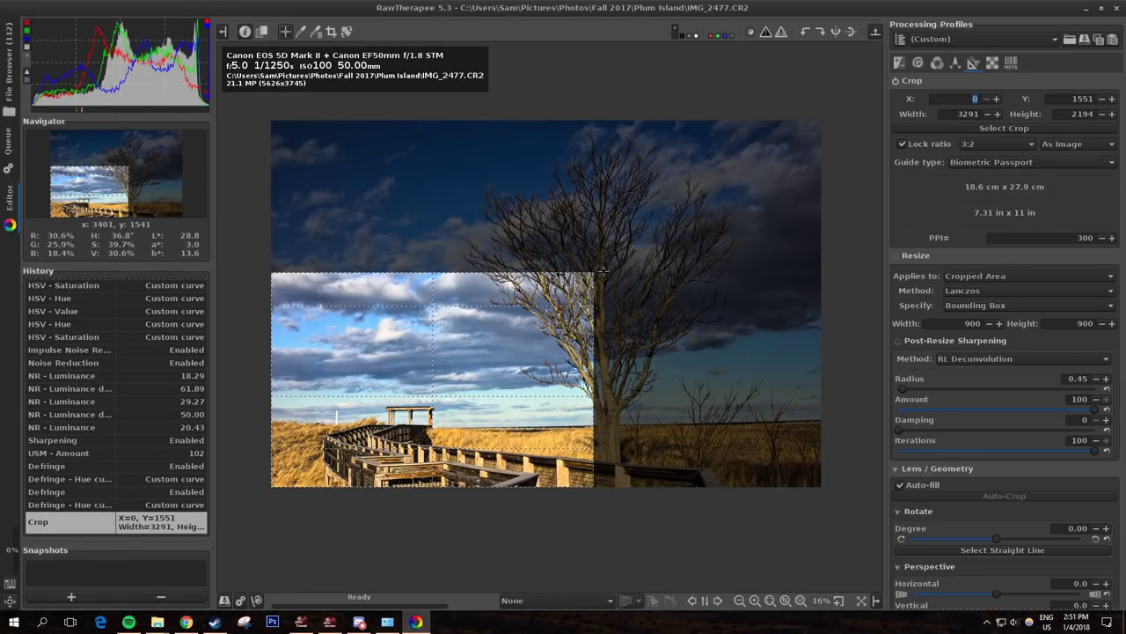
{"action": "left_click", "coordinate": [1014, 157]}
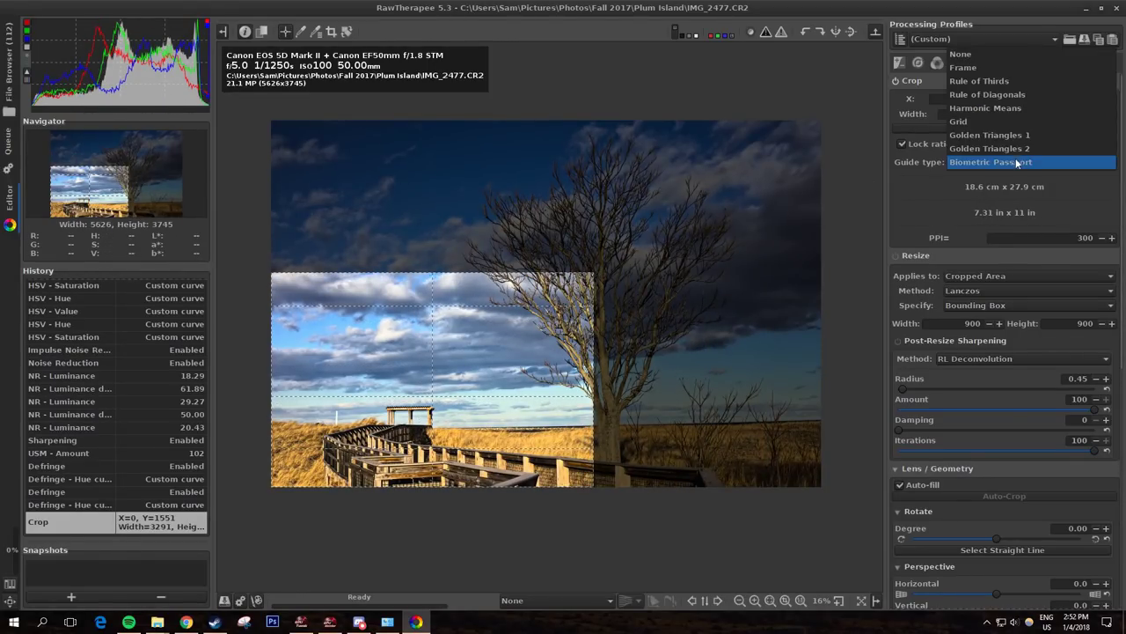
{"action": "left_click", "coordinate": [1017, 124]}
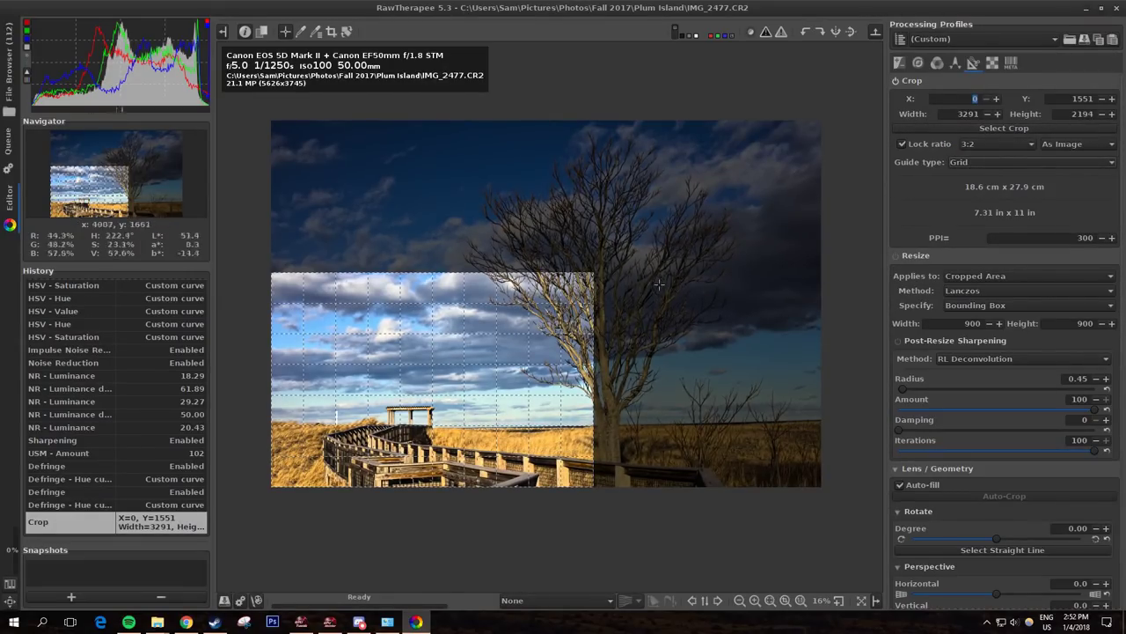
{"action": "left_click_drag", "start_coordinate": [600, 269], "coordinate": [700, 202]}
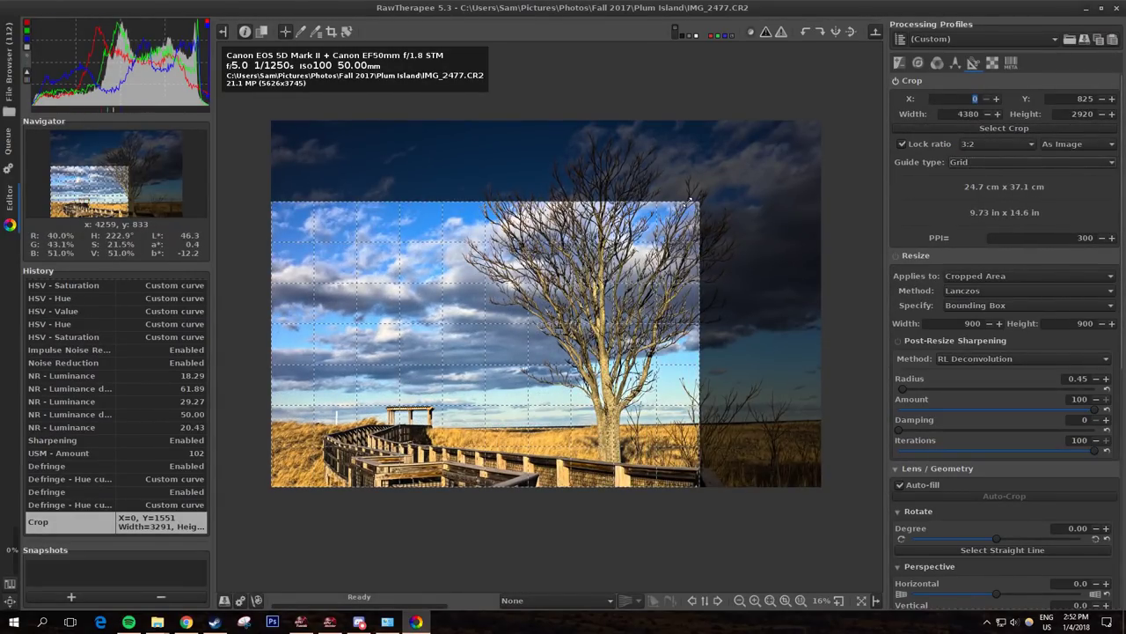
{"action": "left_click", "coordinate": [1031, 143]}
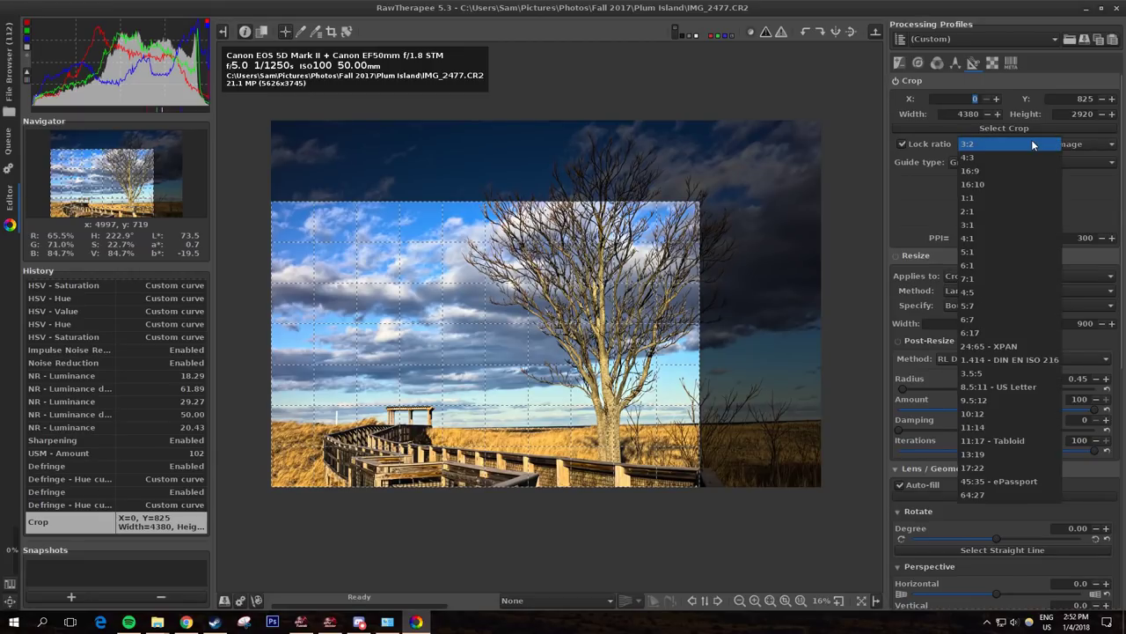
{"action": "left_click", "coordinate": [1007, 184]}
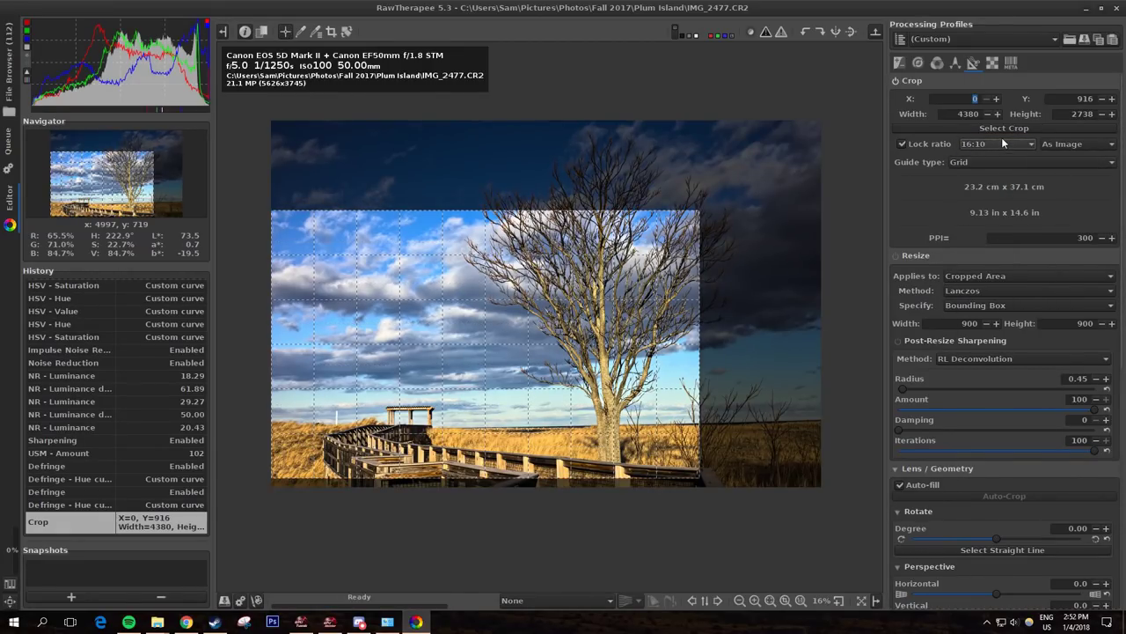
{"action": "left_click", "coordinate": [1002, 141]}
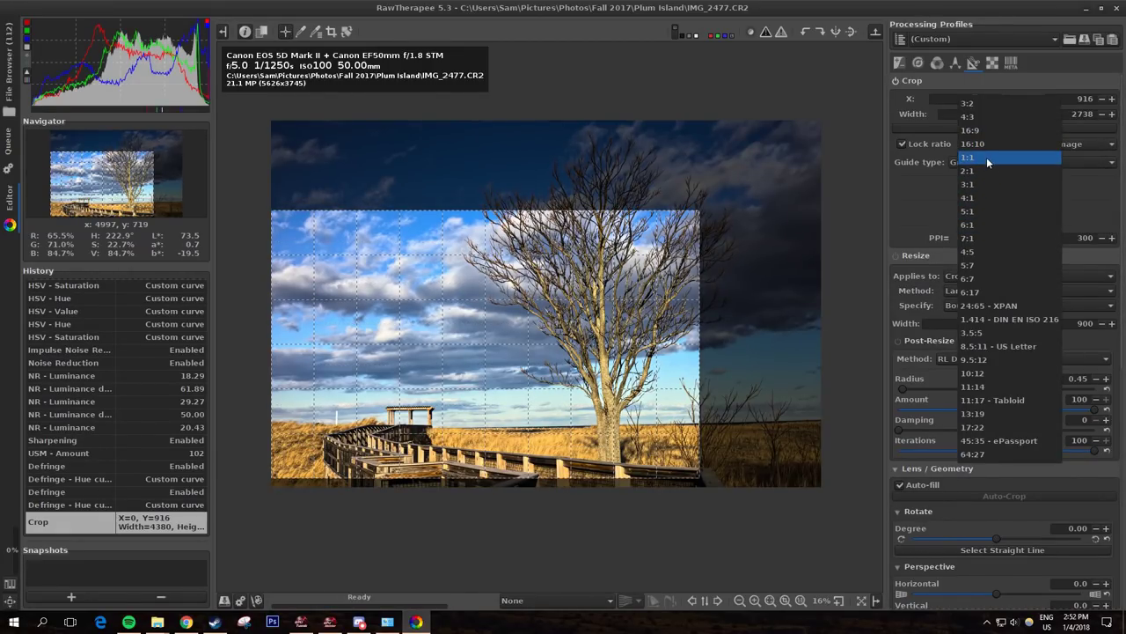
{"action": "left_click", "coordinate": [984, 157]}
{"action": "left_click_drag", "start_coordinate": [549, 206], "coordinate": [698, 112]}
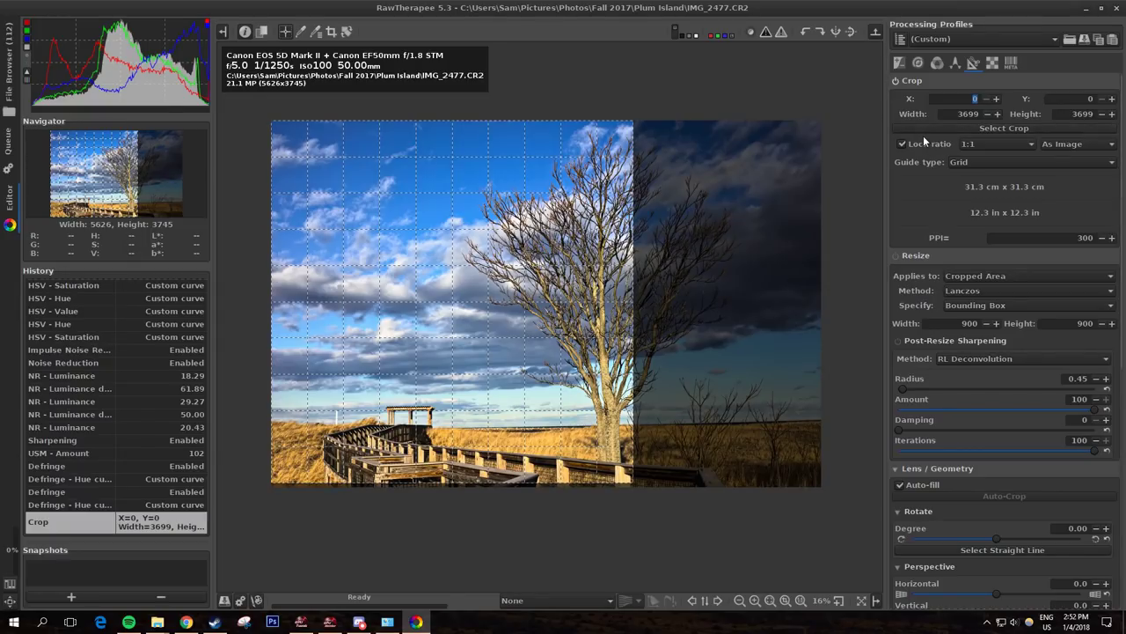
Step: Switch cropping off, test a straightening line, then reset rotation to 0 degrees
{"action": "left_click", "coordinate": [898, 81]}
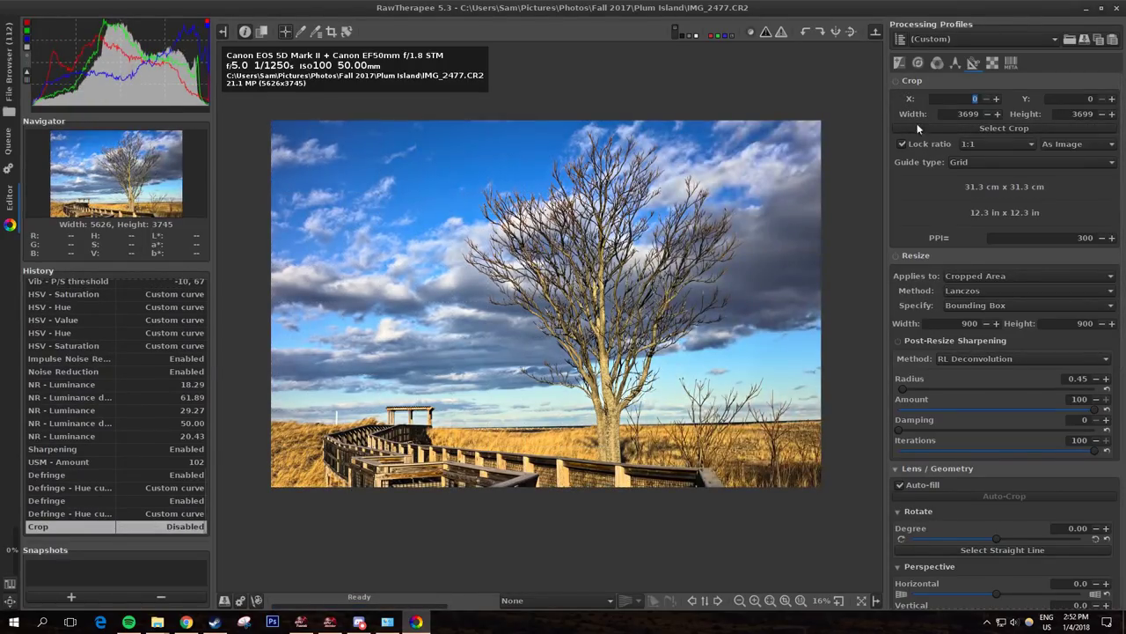
{"action": "scroll", "coordinate": [920, 343], "scroll_direction": "down", "scroll_amount": 3}
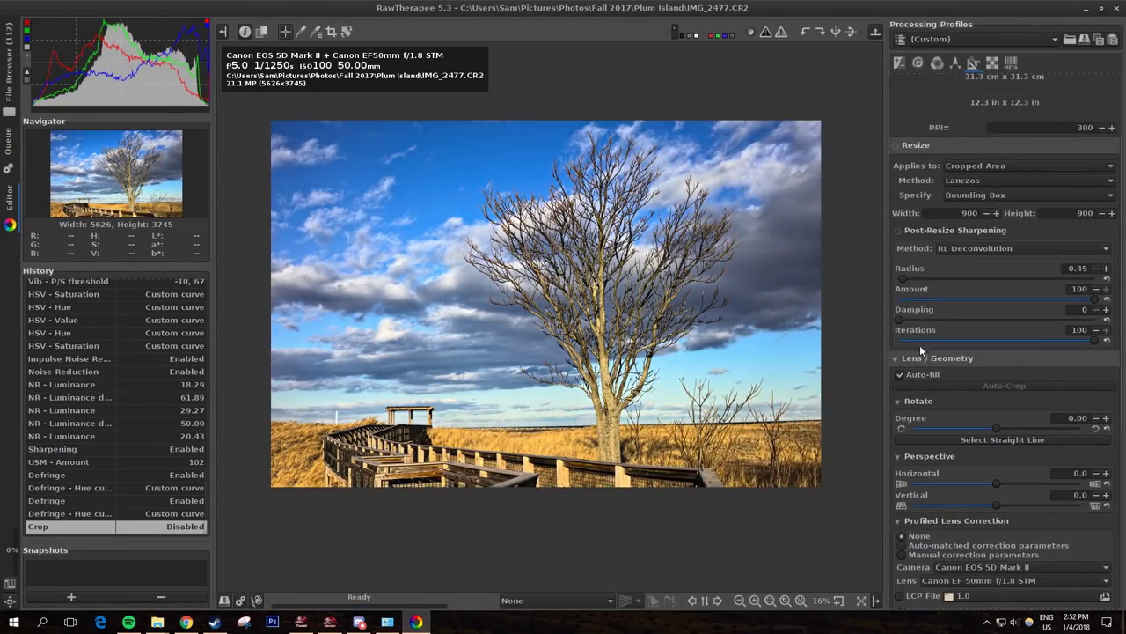
{"action": "scroll", "coordinate": [922, 339], "scroll_direction": "down", "scroll_amount": 2}
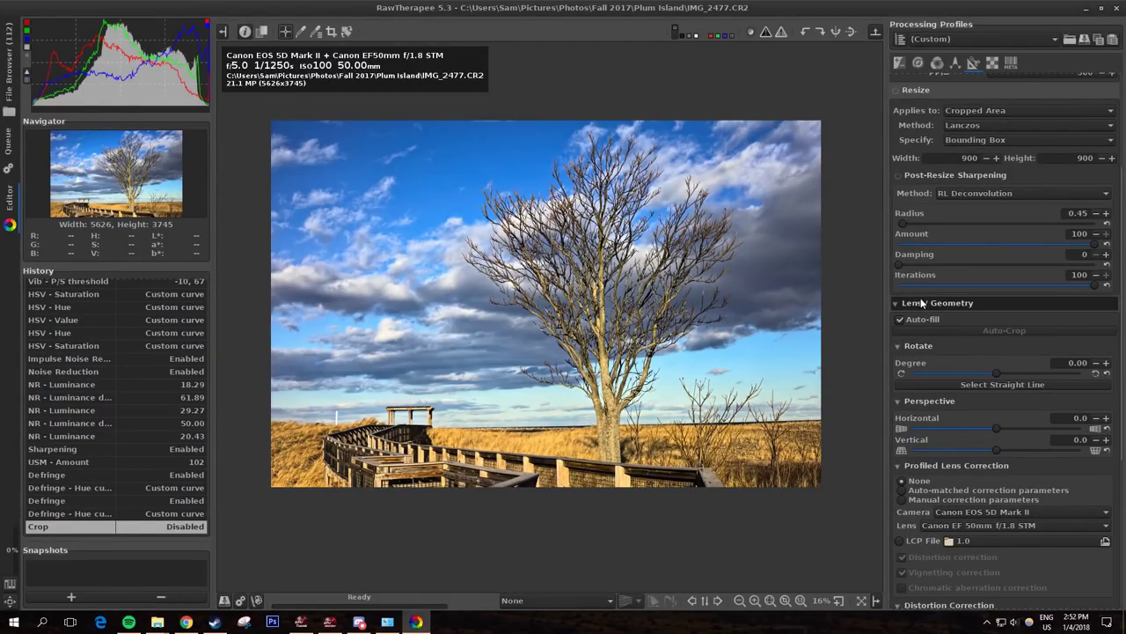
{"action": "scroll", "coordinate": [925, 303], "scroll_direction": "down", "scroll_amount": 2}
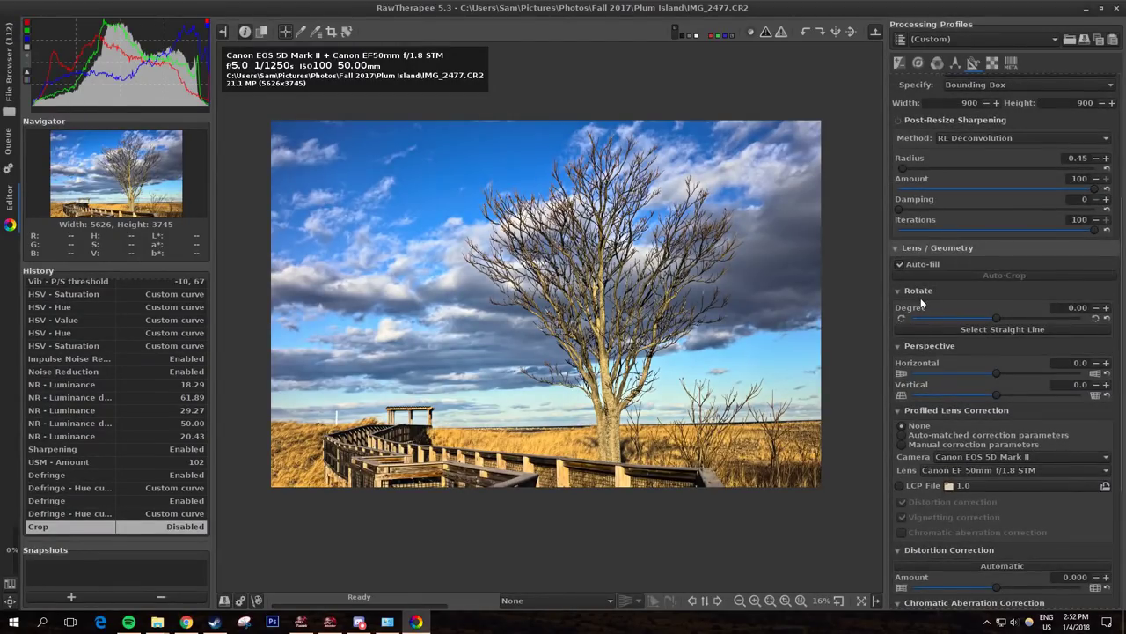
{"action": "left_click", "coordinate": [973, 329]}
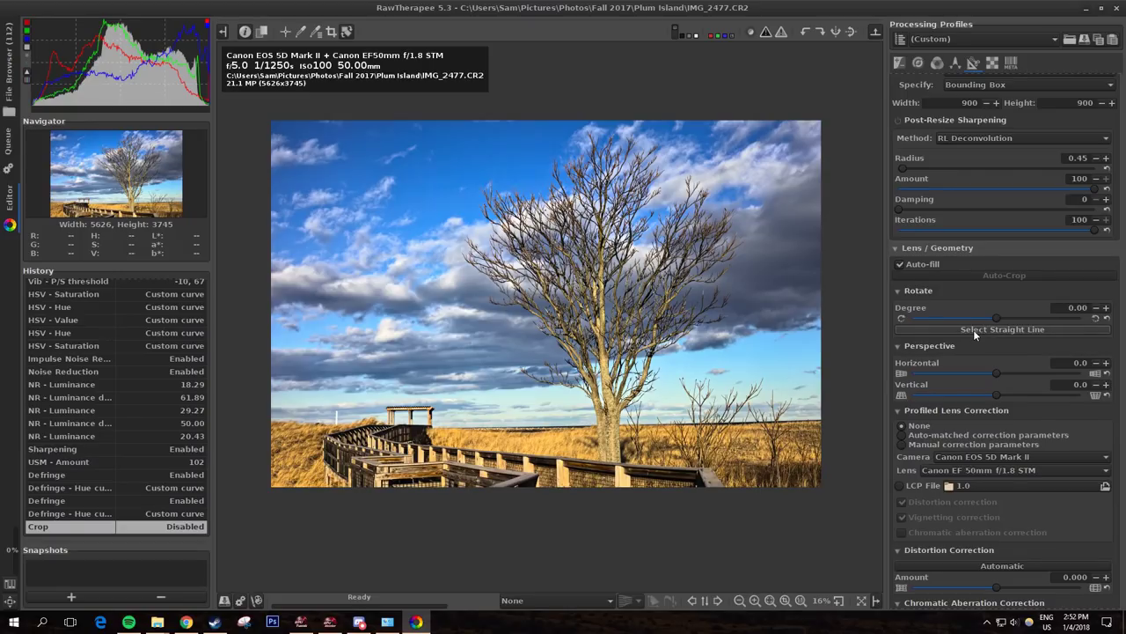
{"action": "left_click_drag", "start_coordinate": [997, 319], "coordinate": [1034, 318]}
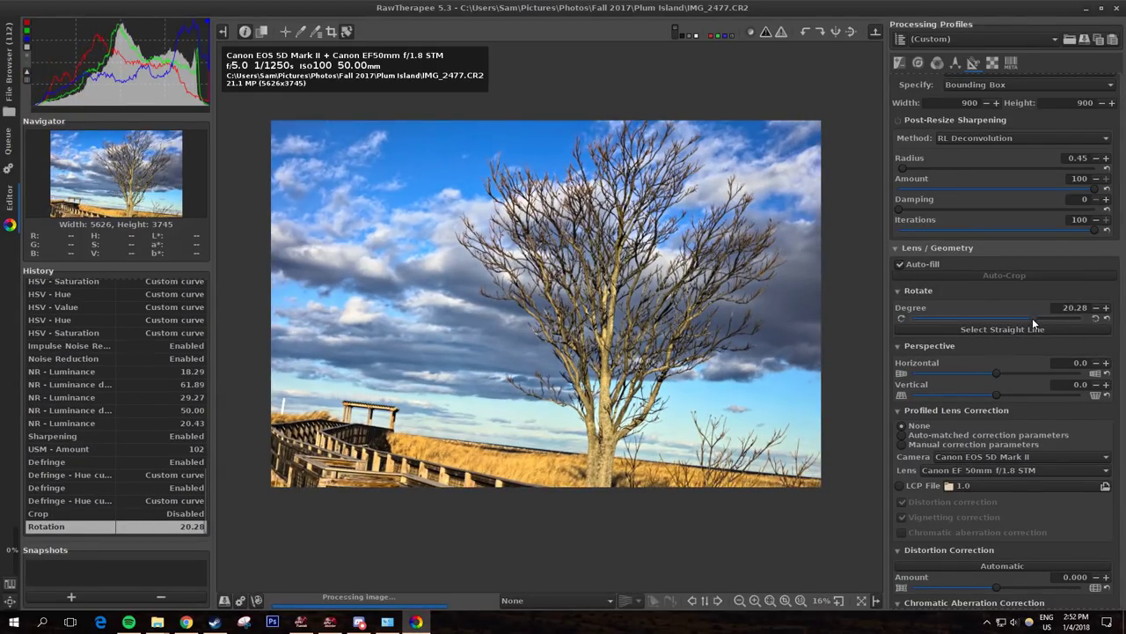
{"action": "left_click", "coordinate": [1105, 321]}
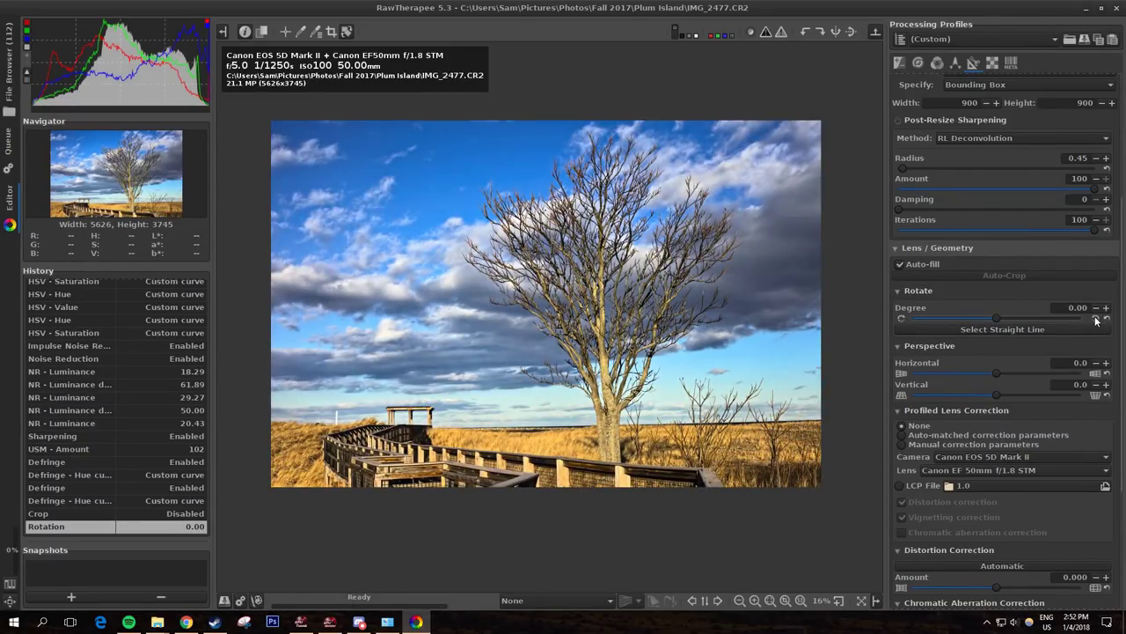
Step: Trace the horizon with Select Straight Line, rotating the photo -1.05 degrees
{"action": "scroll", "coordinate": [506, 402], "scroll_direction": "up", "scroll_amount": 2}
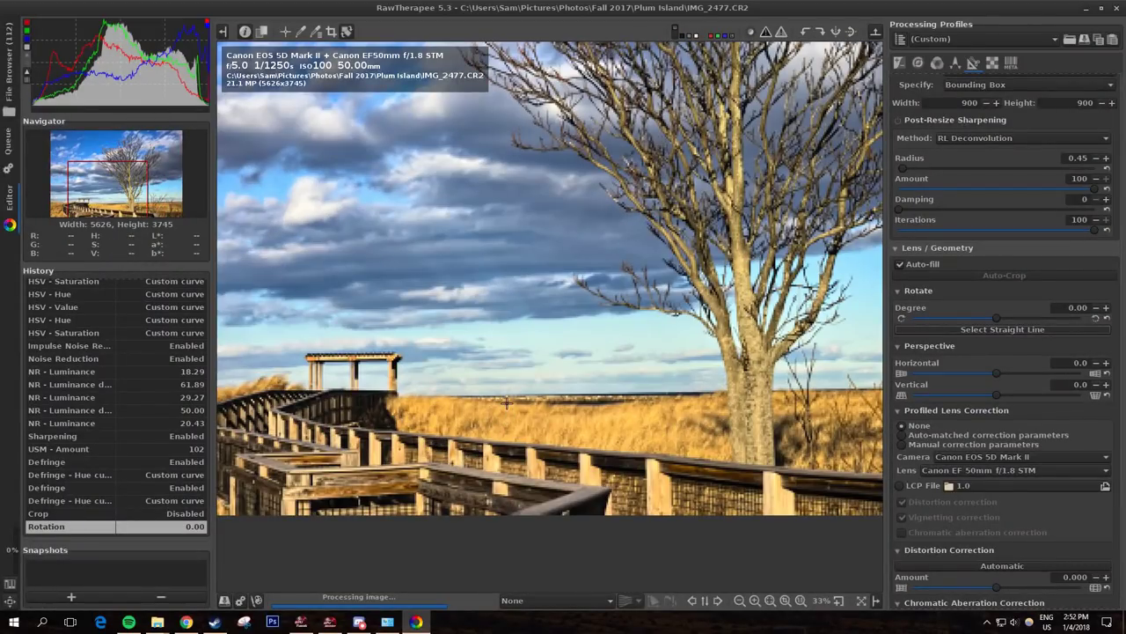
{"action": "scroll", "coordinate": [506, 402], "scroll_direction": "up", "scroll_amount": 1}
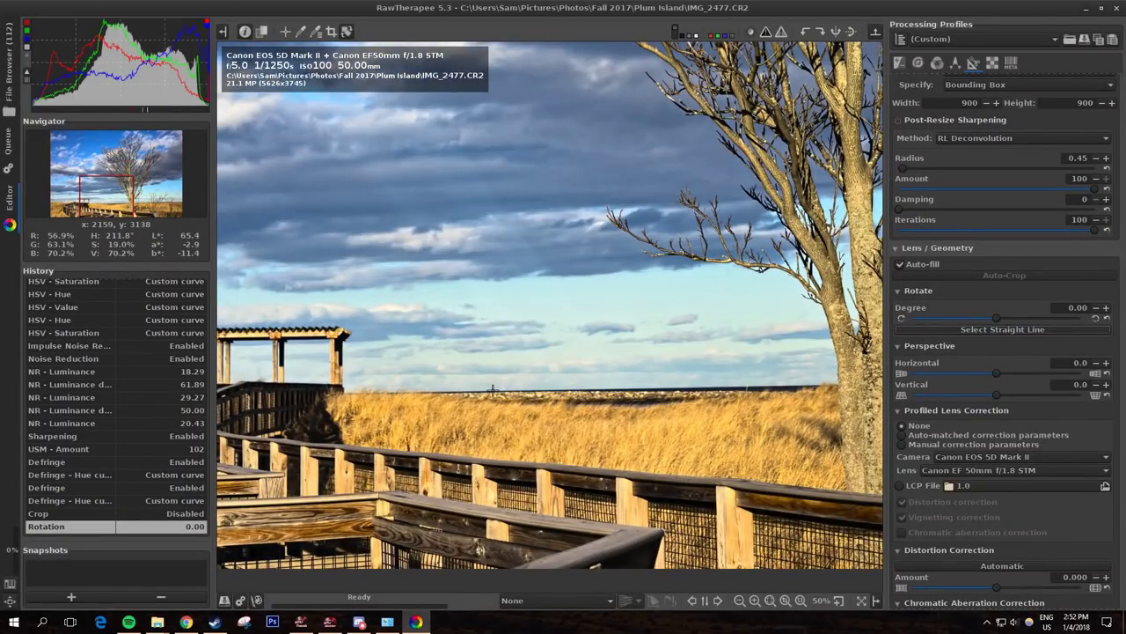
{"action": "left_click_drag", "start_coordinate": [493, 389], "coordinate": [814, 384]}
{"action": "scroll", "coordinate": [814, 384], "scroll_direction": "down", "scroll_amount": 3}
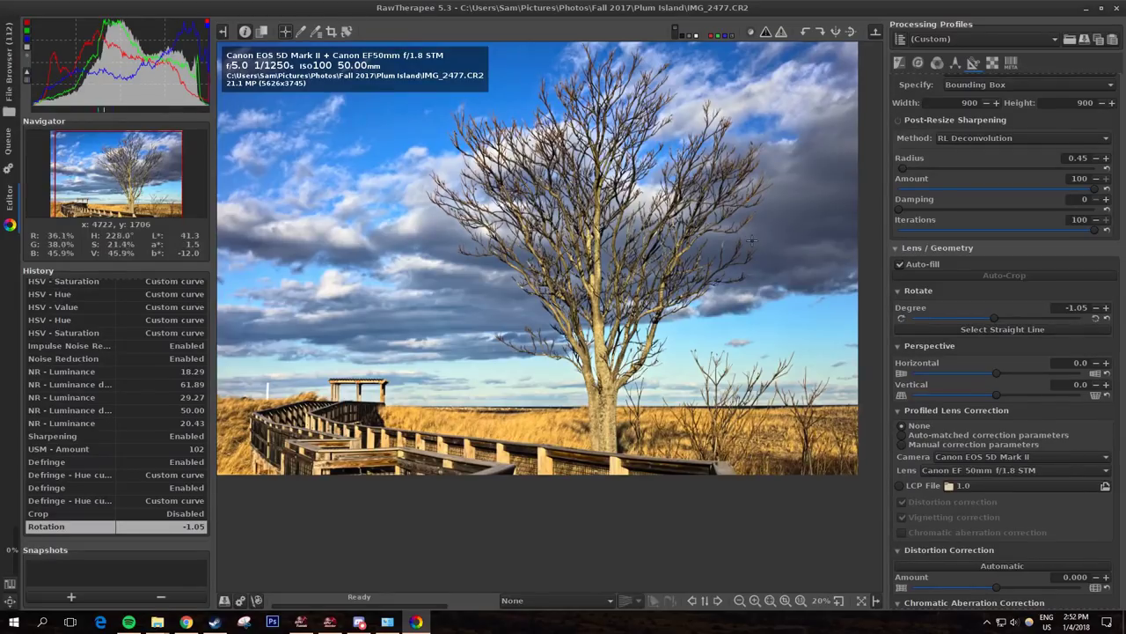
{"action": "scroll", "coordinate": [794, 379], "scroll_direction": "down", "scroll_amount": 1}
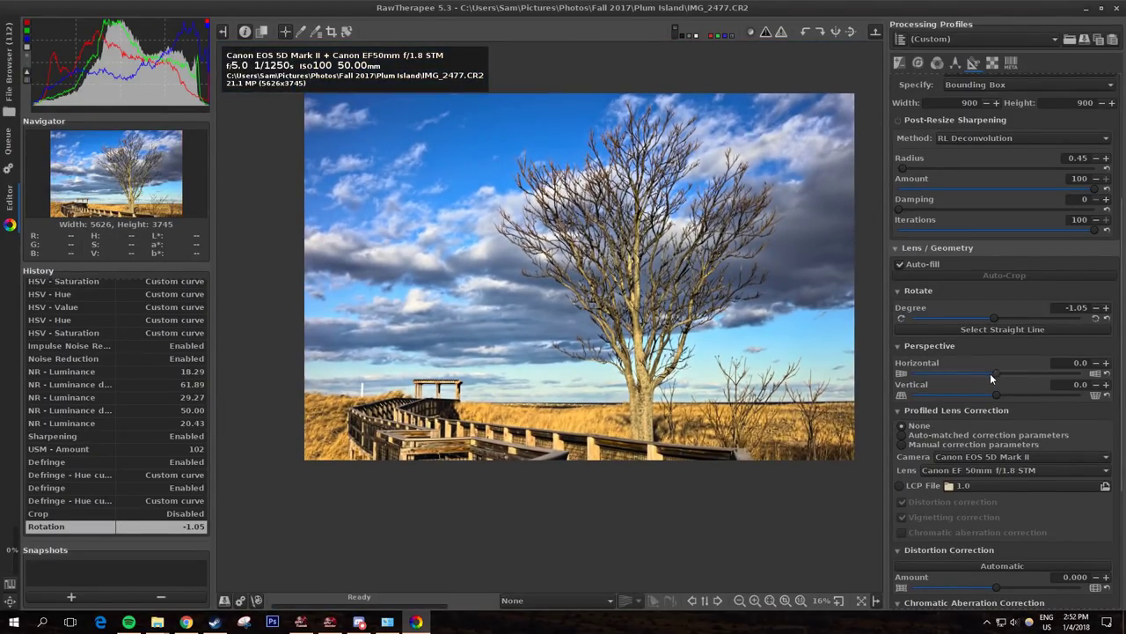
{"action": "left_click_drag", "start_coordinate": [990, 373], "coordinate": [1022, 375]}
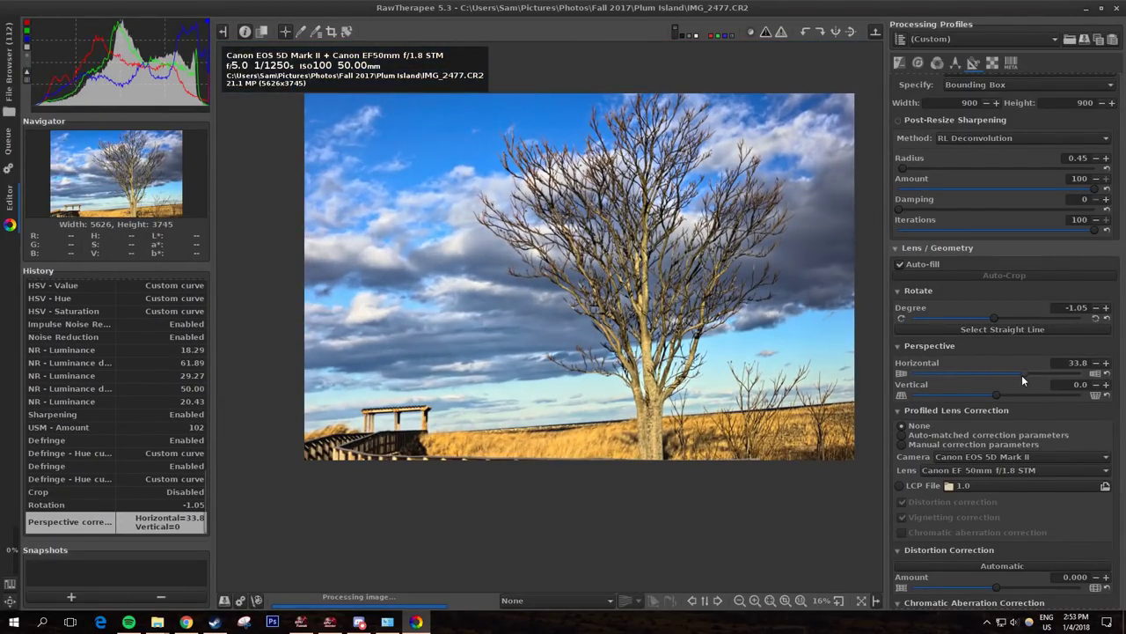
{"action": "mouse_move", "coordinate": [1014, 375]}
{"action": "left_mouse_down"}
{"action": "mouse_move", "coordinate": [949, 374]}
{"action": "mouse_move", "coordinate": [1001, 372]}
{"action": "left_mouse_up"}
{"action": "left_click", "coordinate": [1107, 374]}
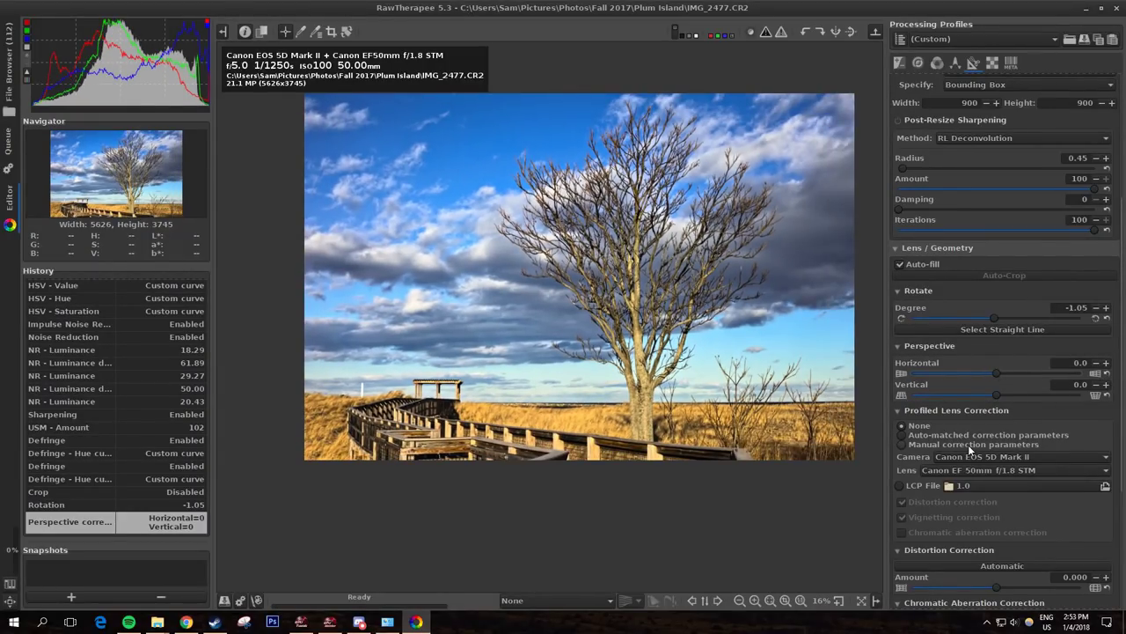
{"action": "scroll", "coordinate": [981, 438], "scroll_direction": "down", "scroll_amount": 4}
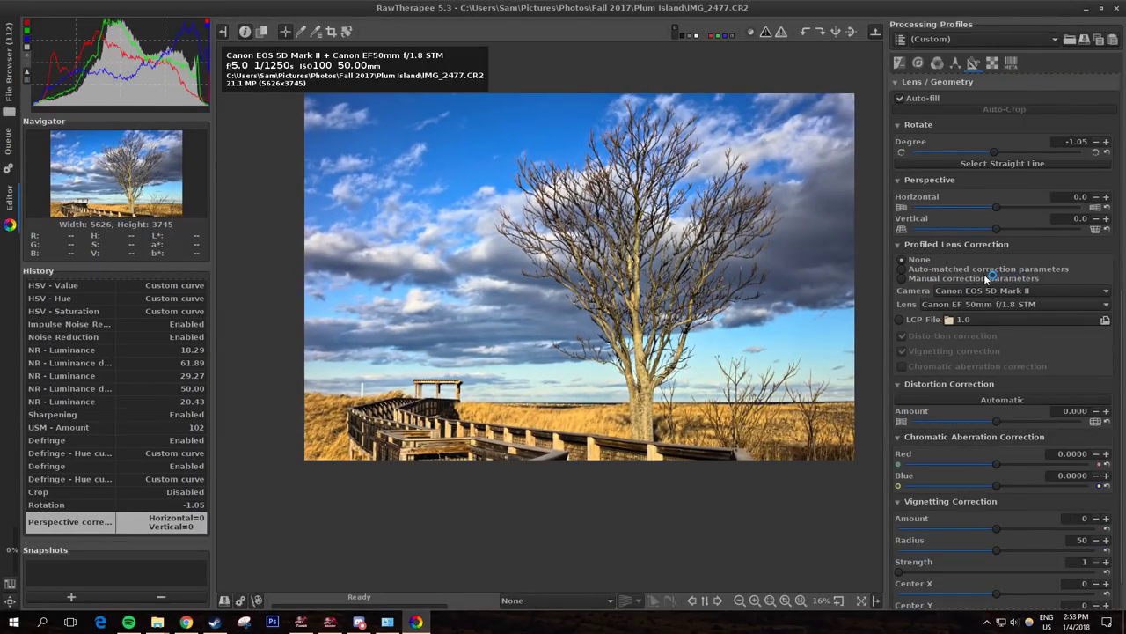
{"action": "left_click", "coordinate": [950, 320]}
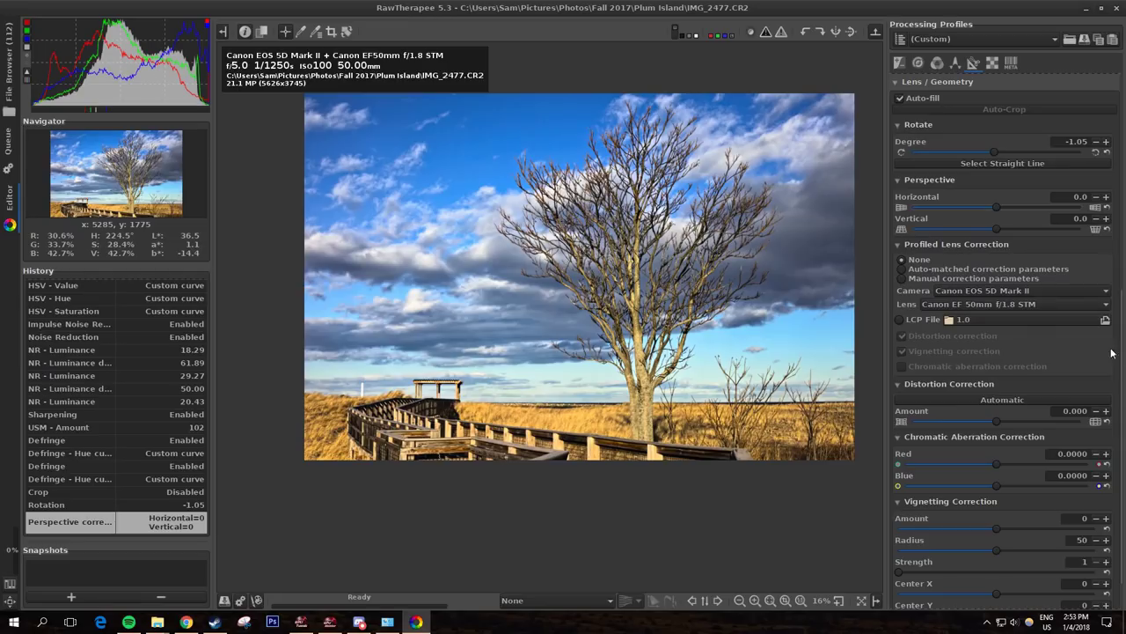
{"action": "scroll", "coordinate": [1050, 314], "scroll_direction": "down", "scroll_amount": 1}
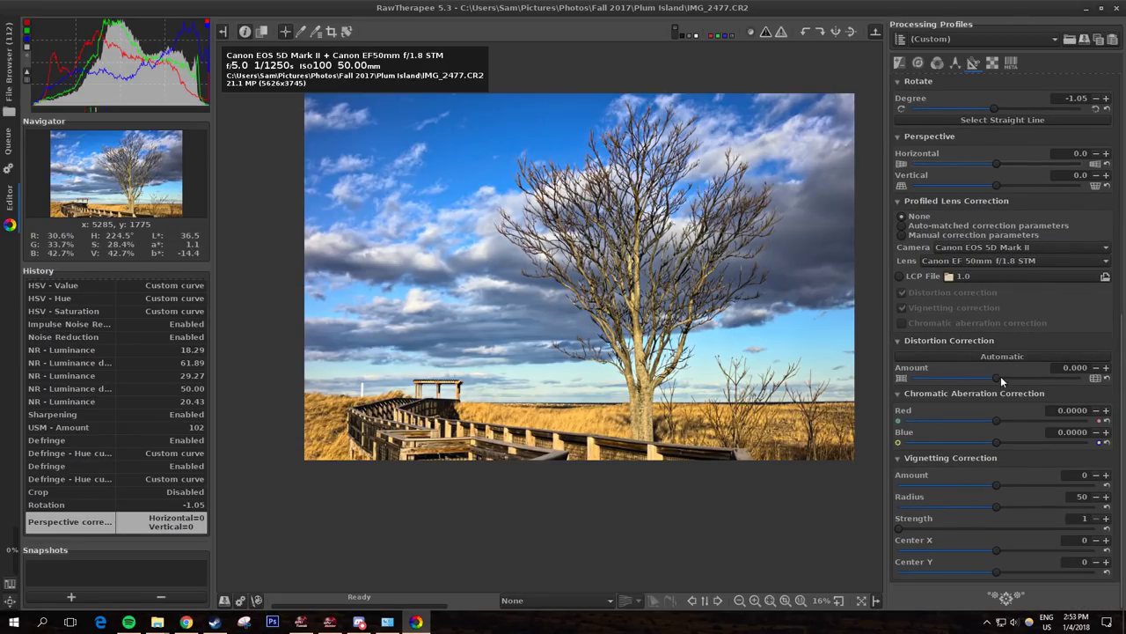
{"action": "scroll", "coordinate": [996, 378], "scroll_direction": "up", "scroll_amount": 3}
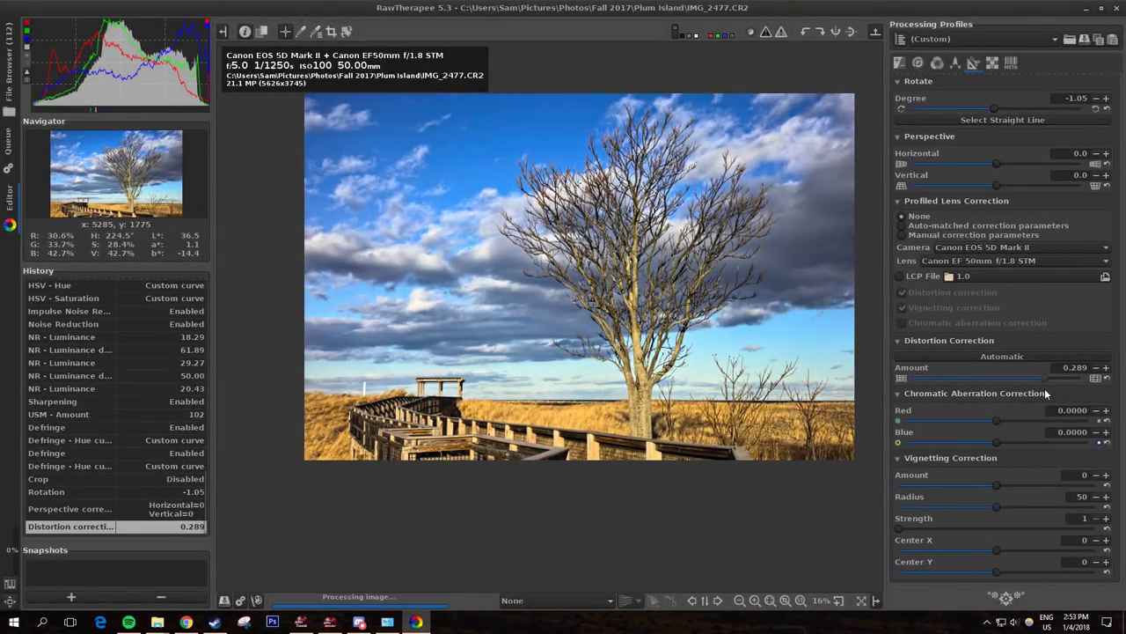
{"action": "left_click_drag", "start_coordinate": [1045, 388], "coordinate": [1000, 383]}
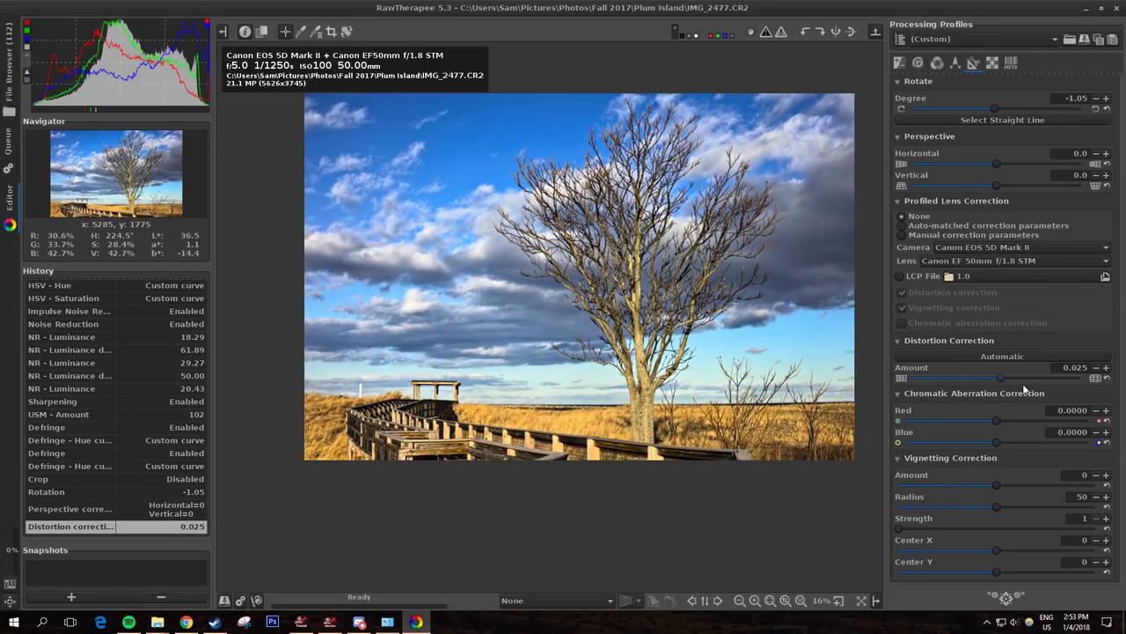
{"action": "left_click", "coordinate": [1107, 378]}
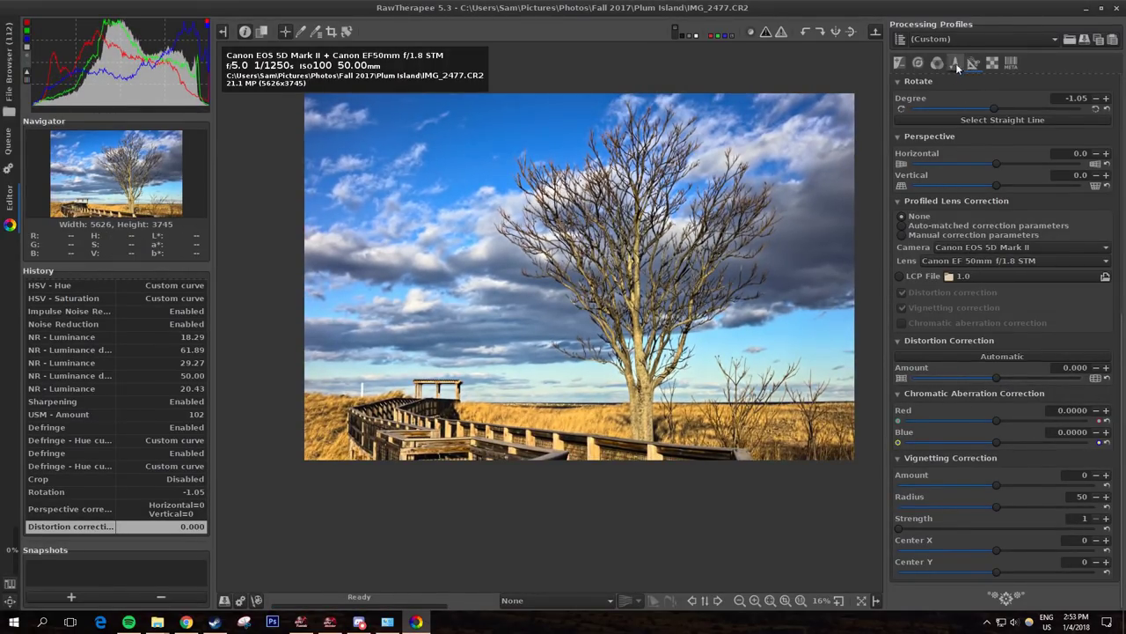
{"action": "scroll", "coordinate": [677, 282], "scroll_direction": "up", "scroll_amount": 1}
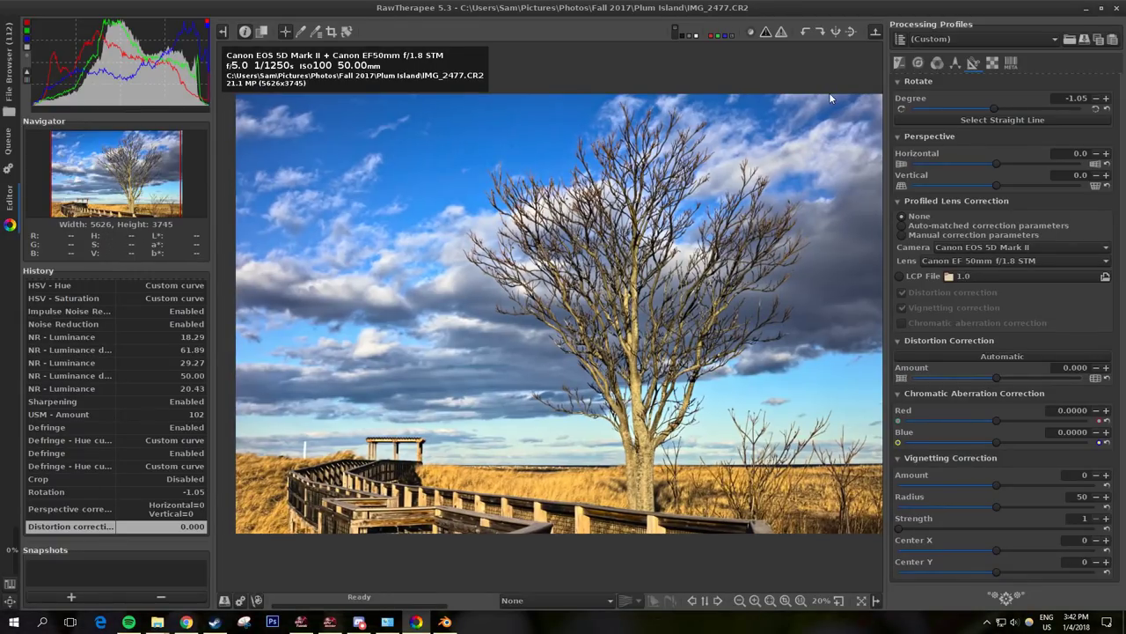
Step: Save IMG_2477 as JPEG (8 bit) into the Plum Island folder
{"action": "left_click", "coordinate": [226, 600]}
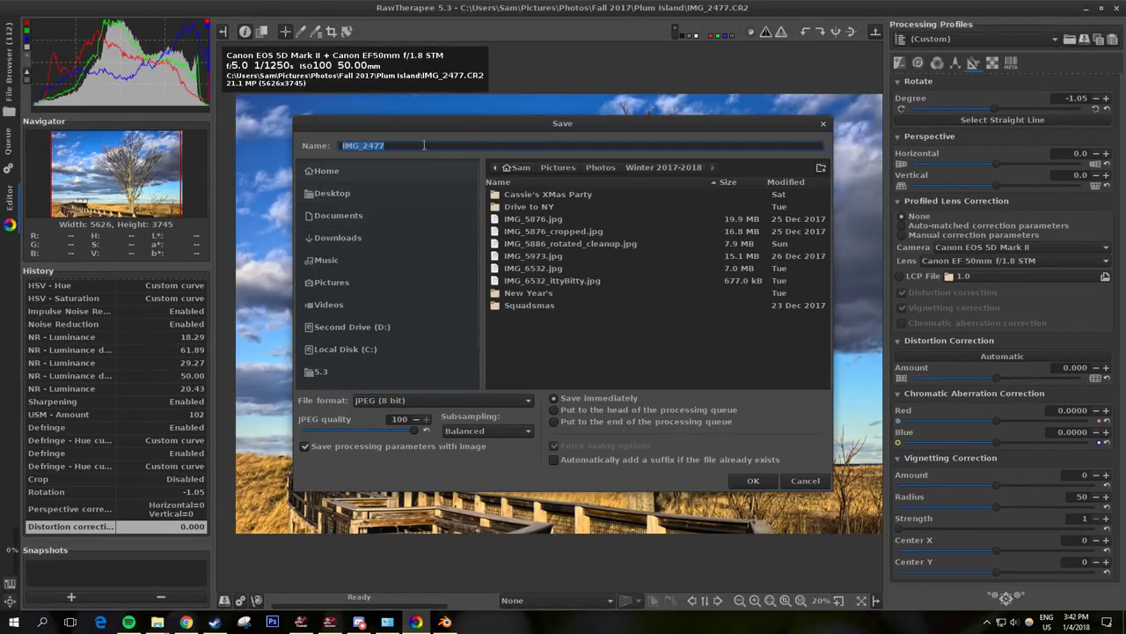
{"action": "left_click", "coordinate": [387, 404]}
{"action": "left_click", "coordinate": [397, 401]}
{"action": "left_click", "coordinate": [398, 402]}
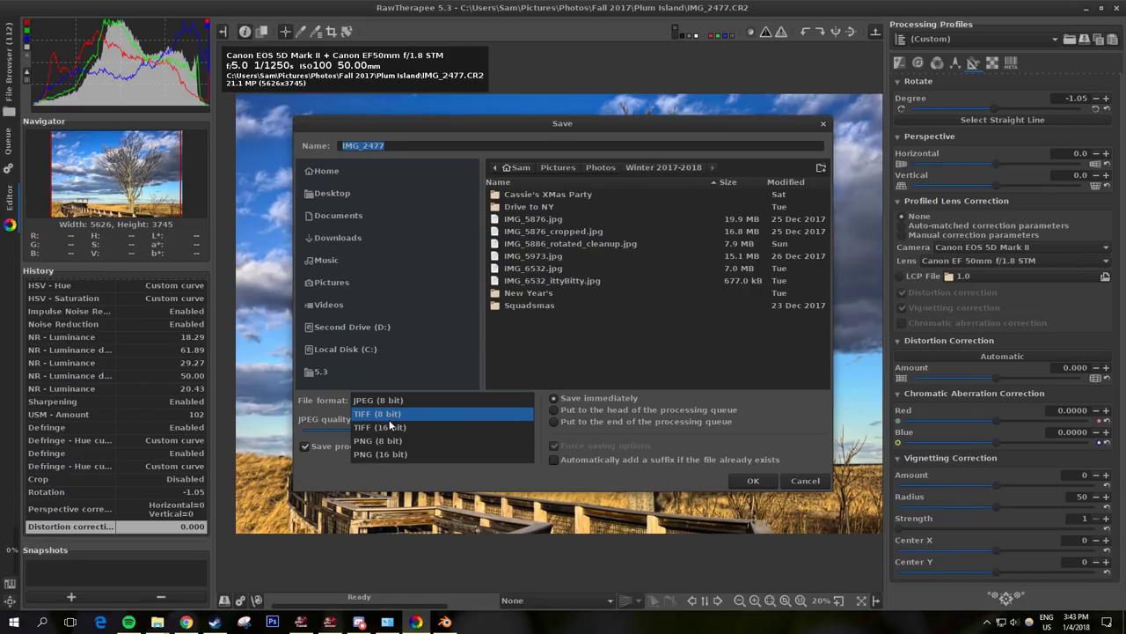
{"action": "left_click", "coordinate": [402, 401]}
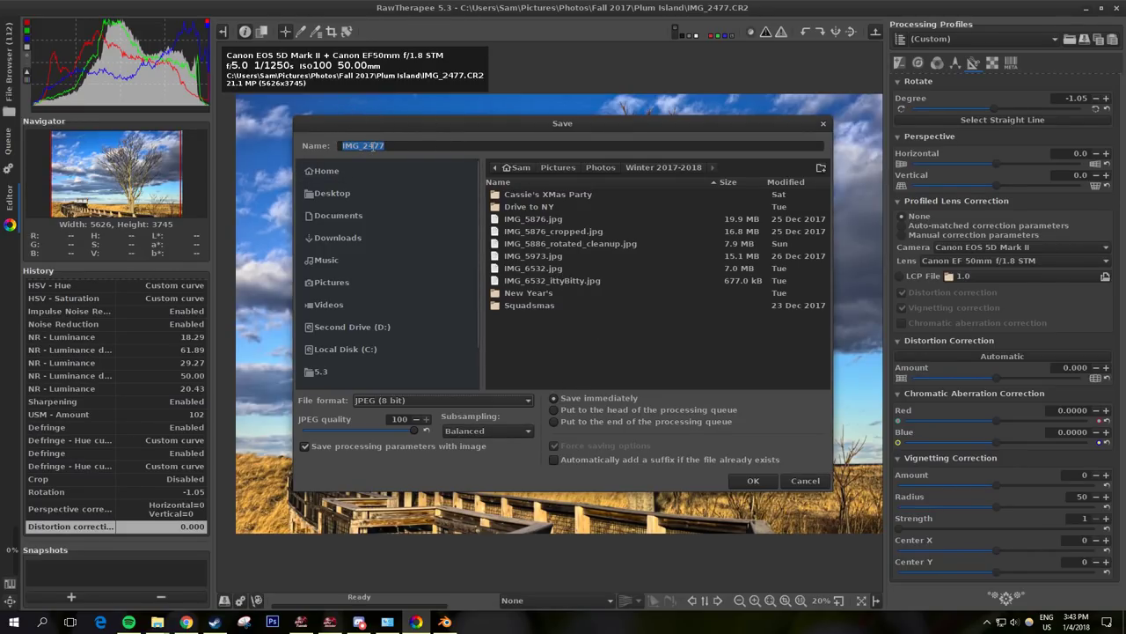
{"action": "scroll", "coordinate": [396, 264], "scroll_direction": "down", "scroll_amount": 2}
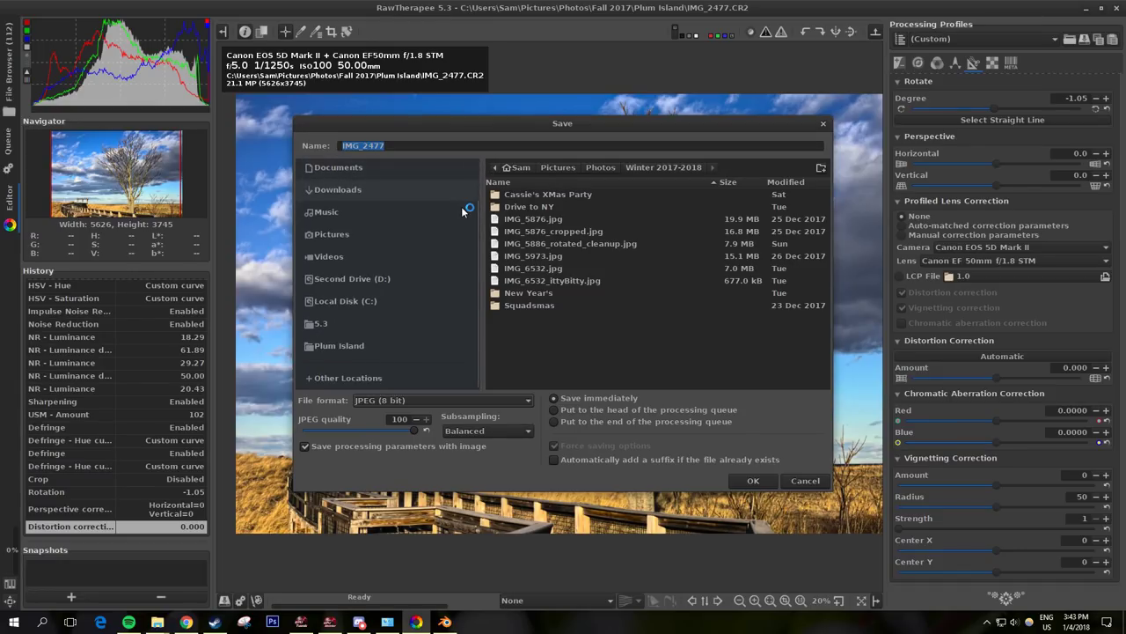
{"action": "scroll", "coordinate": [396, 264], "scroll_direction": "up", "scroll_amount": 2}
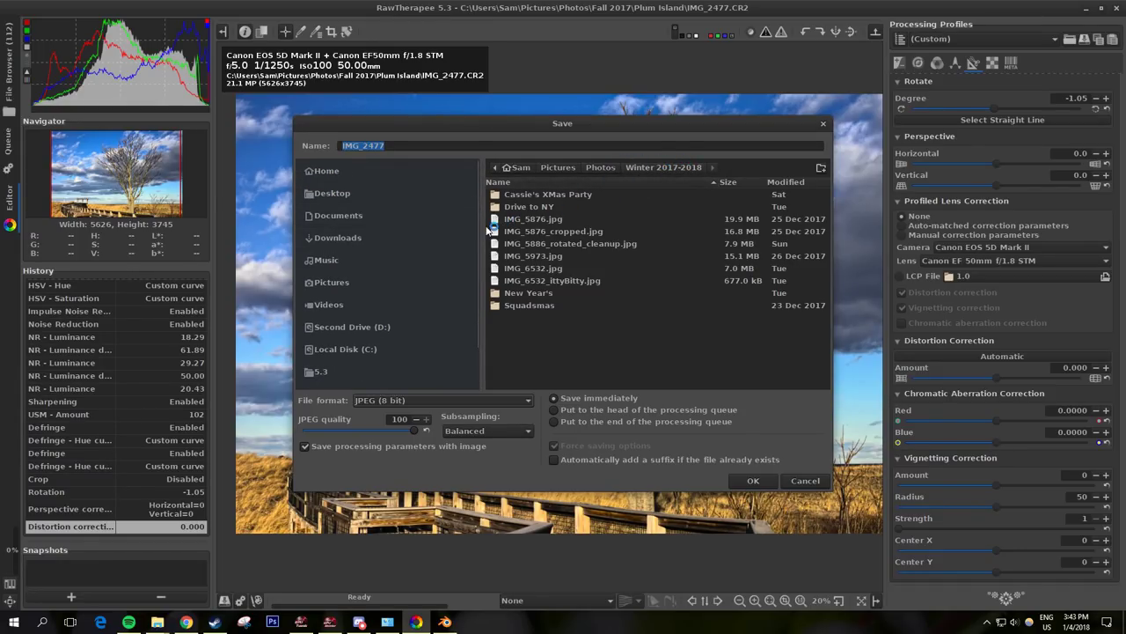
{"action": "scroll", "coordinate": [387, 273], "scroll_direction": "down", "scroll_amount": 2}
{"action": "left_click", "coordinate": [355, 344]}
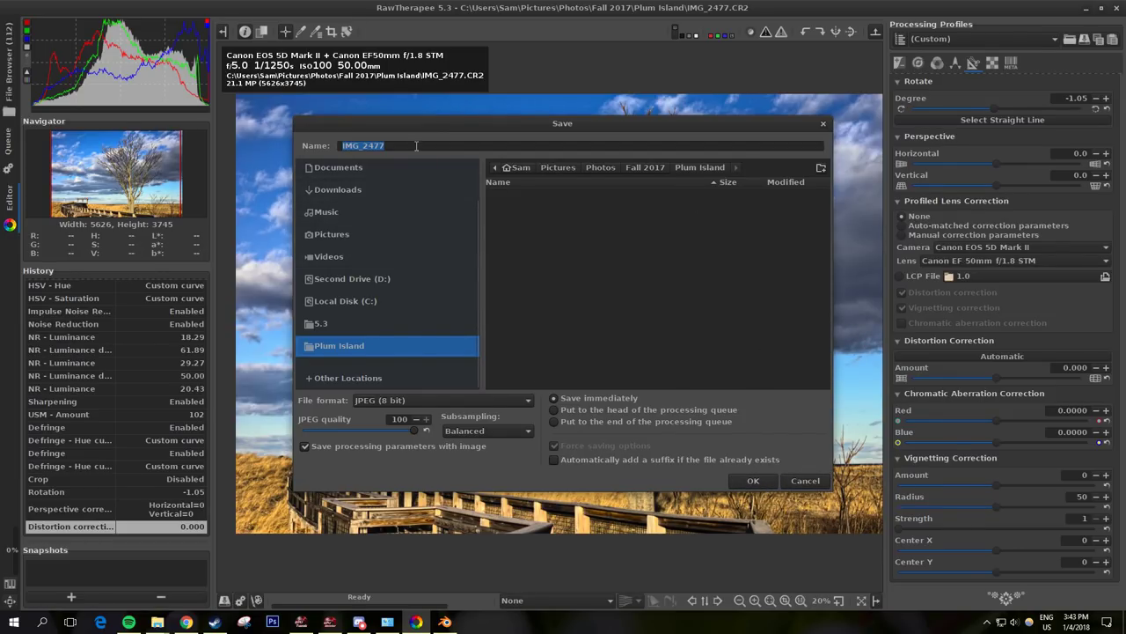
{"action": "left_click", "coordinate": [750, 479]}
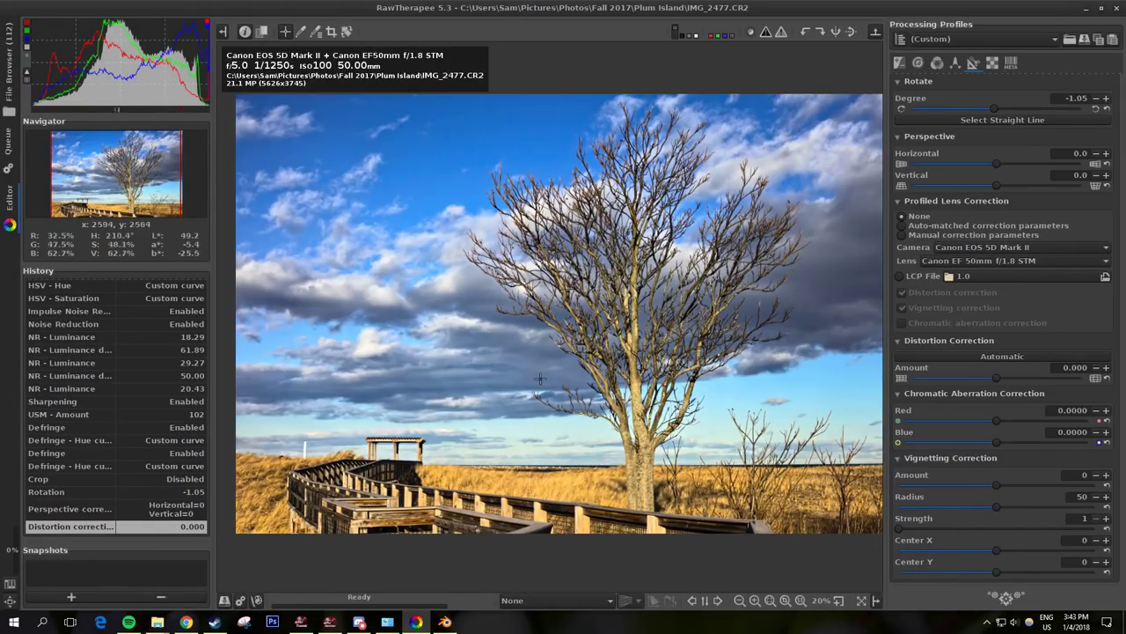
Step: Scroll the tool panel to review the finished edit while the JPEG is written
{"action": "scroll", "coordinate": [519, 449], "scroll_direction": "down", "scroll_amount": 2}
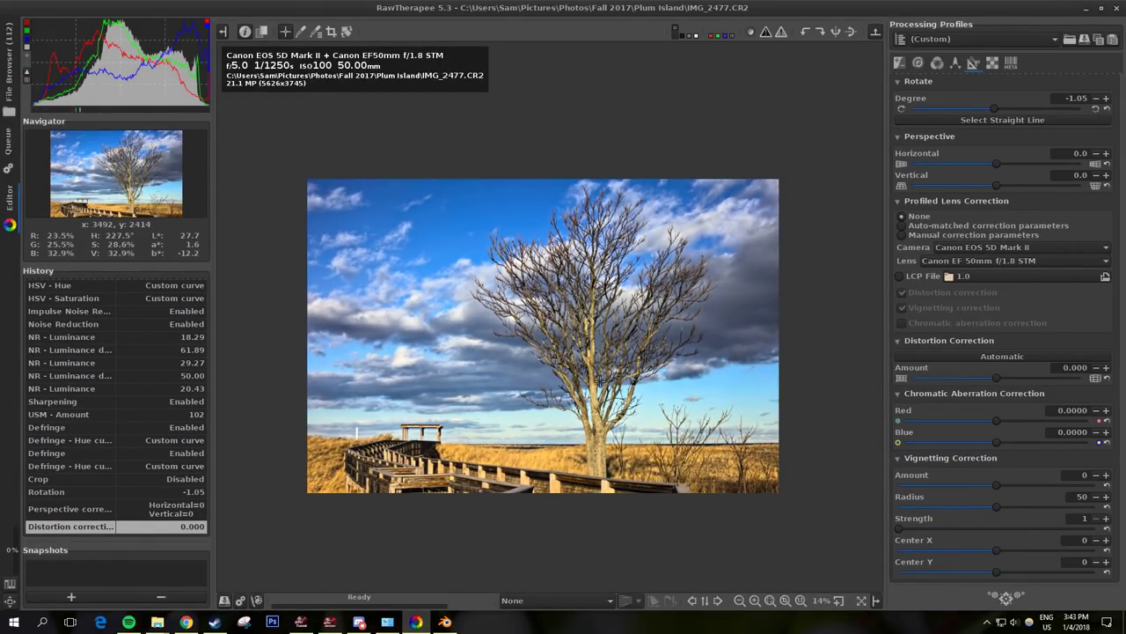
{"action": "scroll", "coordinate": [535, 376], "scroll_direction": "up", "scroll_amount": 1}
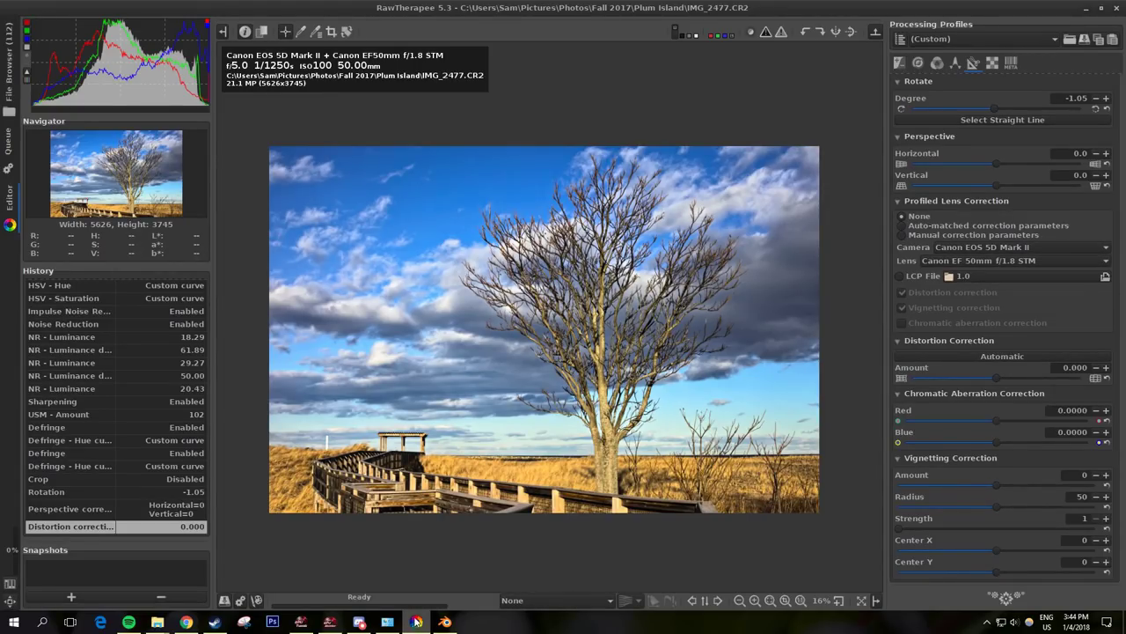
Step: Bring the Plum Island folder forward showing IMG_2477.jpg beside the CR2 and .pp3 files
{"action": "mouse_move", "coordinate": [155, 622]}
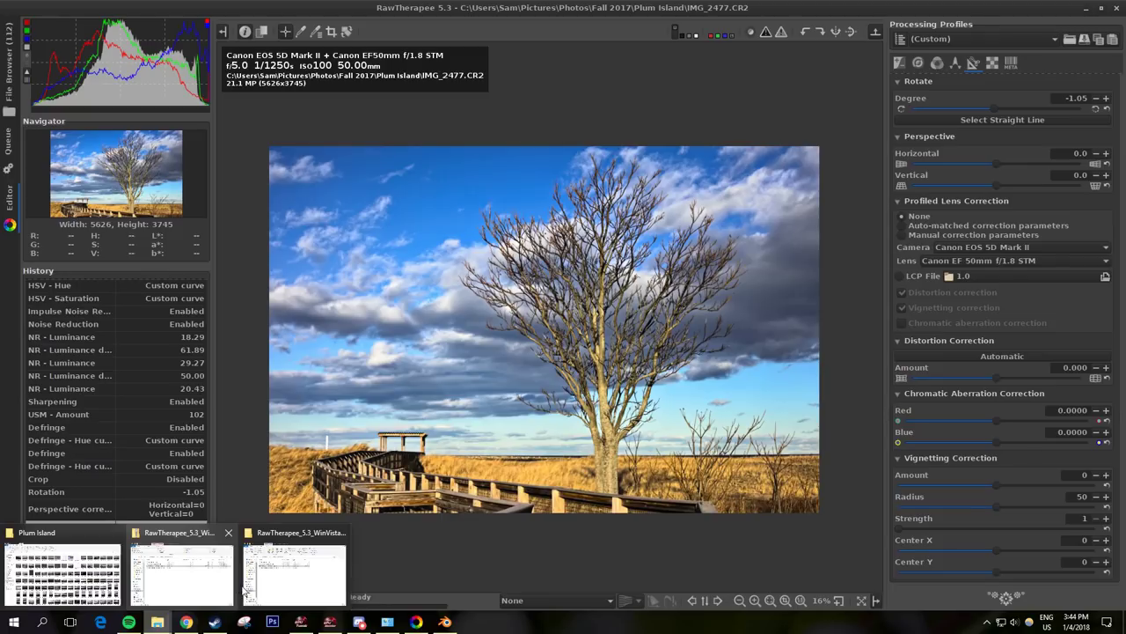
{"action": "left_click", "coordinate": [53, 564]}
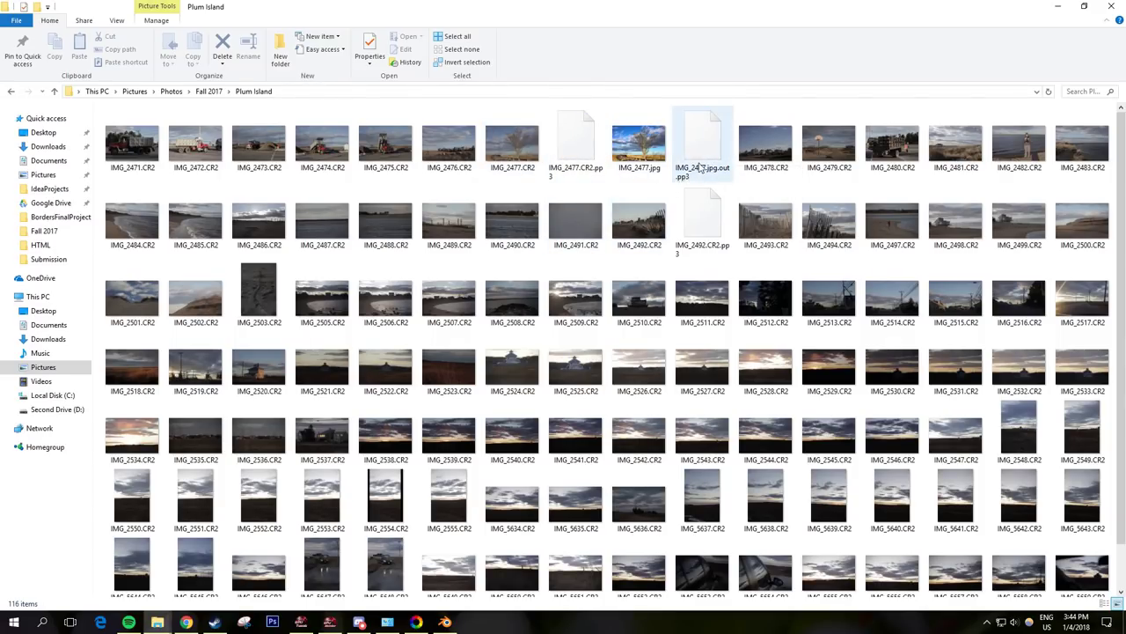
{"action": "mouse_move", "coordinate": [915, 236]}
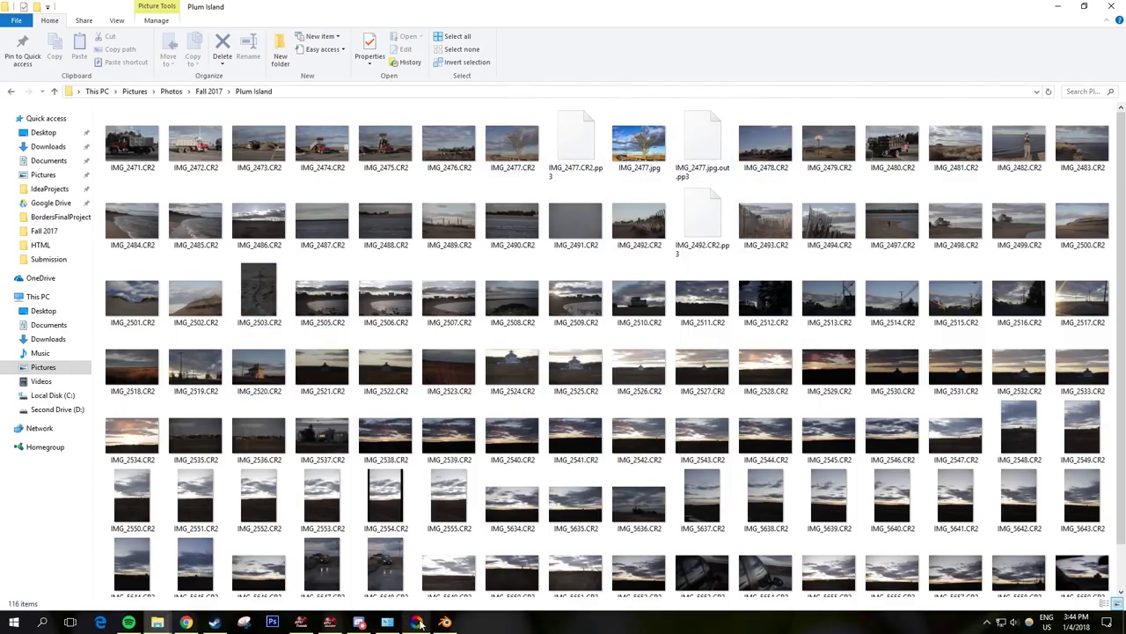
{"action": "mouse_move", "coordinate": [416, 622]}
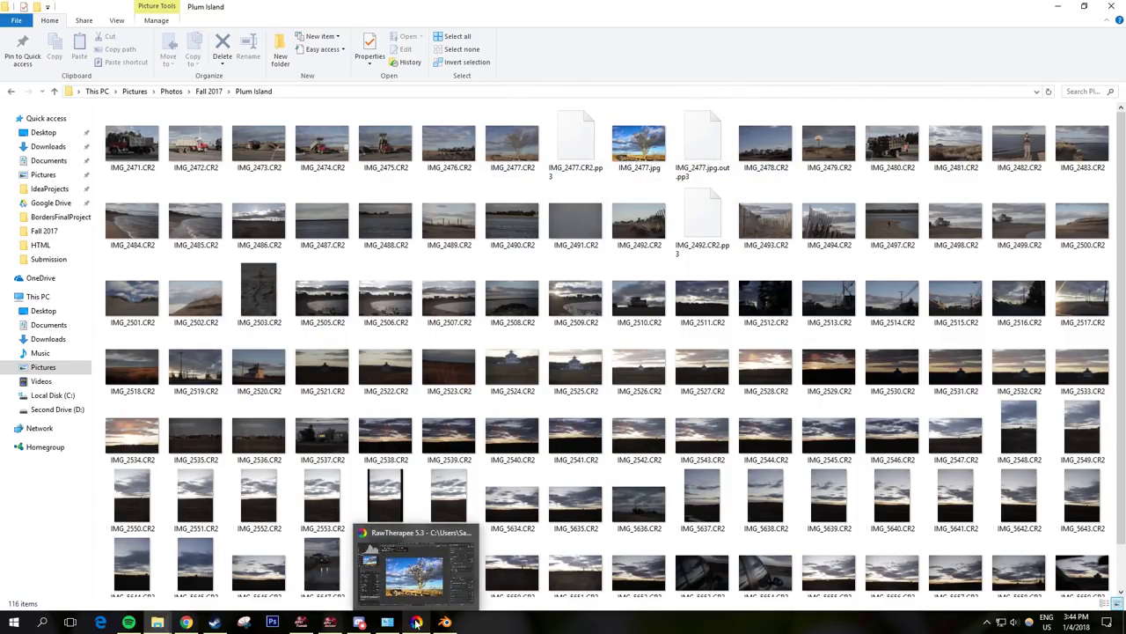
{"action": "mouse_move", "coordinate": [517, 293]}
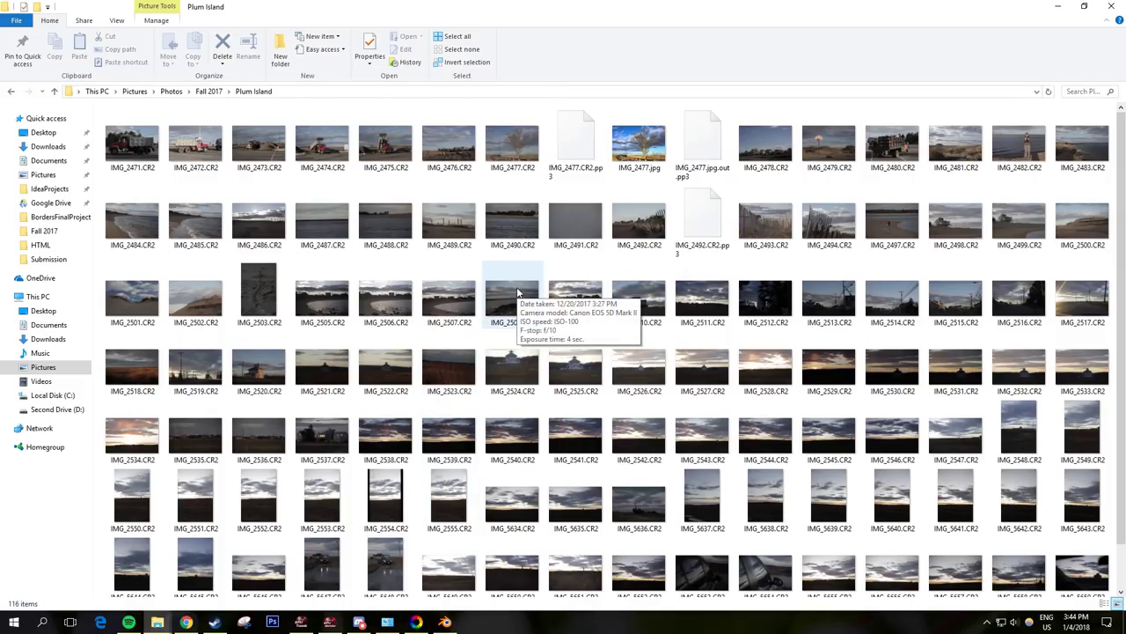